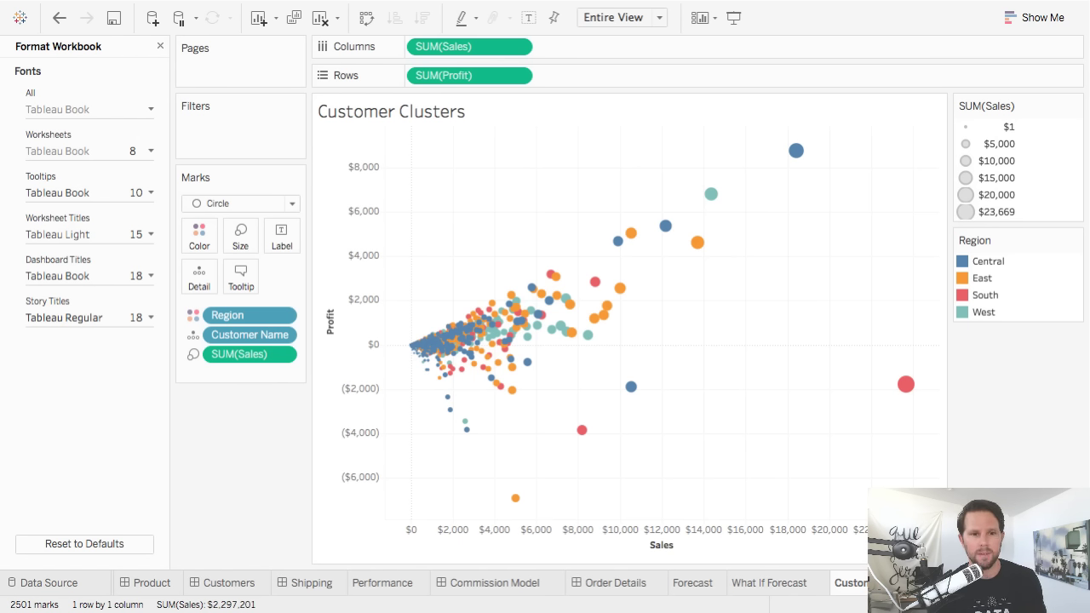
Set all workbook fonts to Avenir in the Format Workbook pane.
left_click(156, 141)
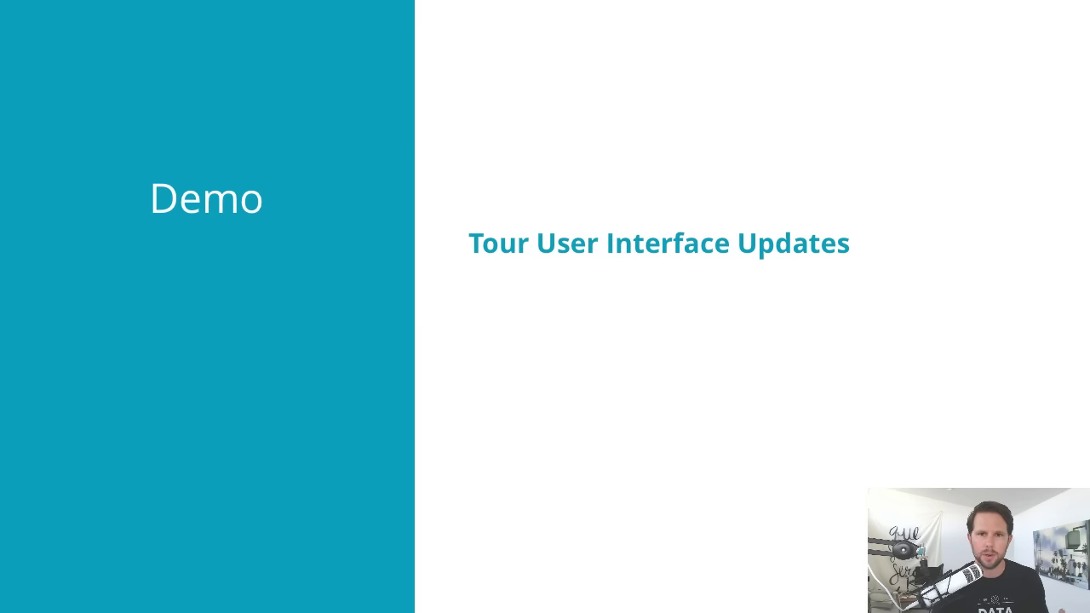
Advance the slide to add 'Recreate Scatterplot' and 'Make Mobile Device Layout' to the Demo list.
key("Right")
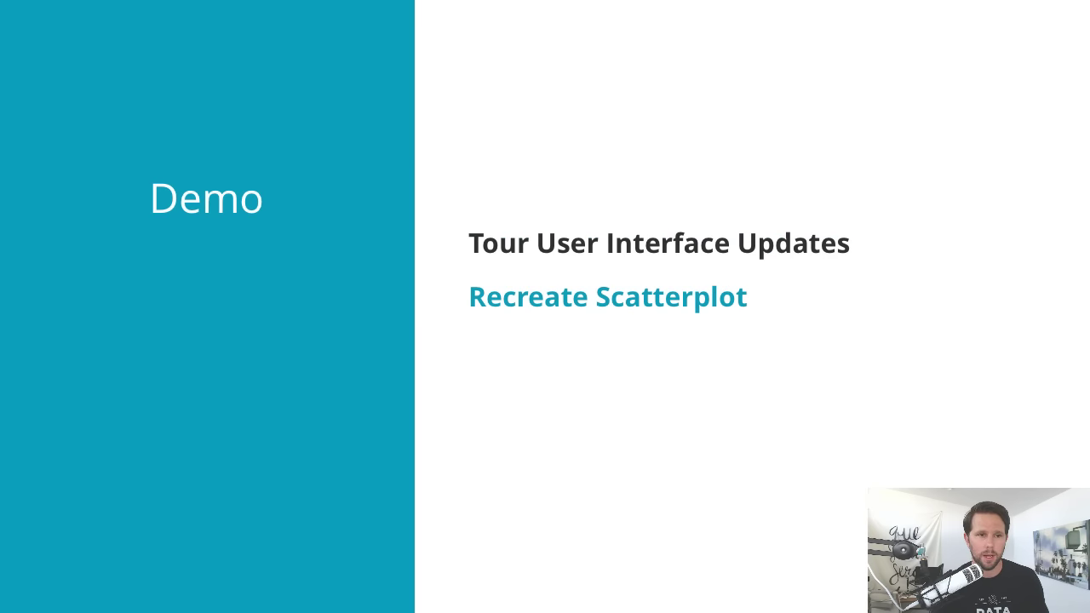
key("Right")
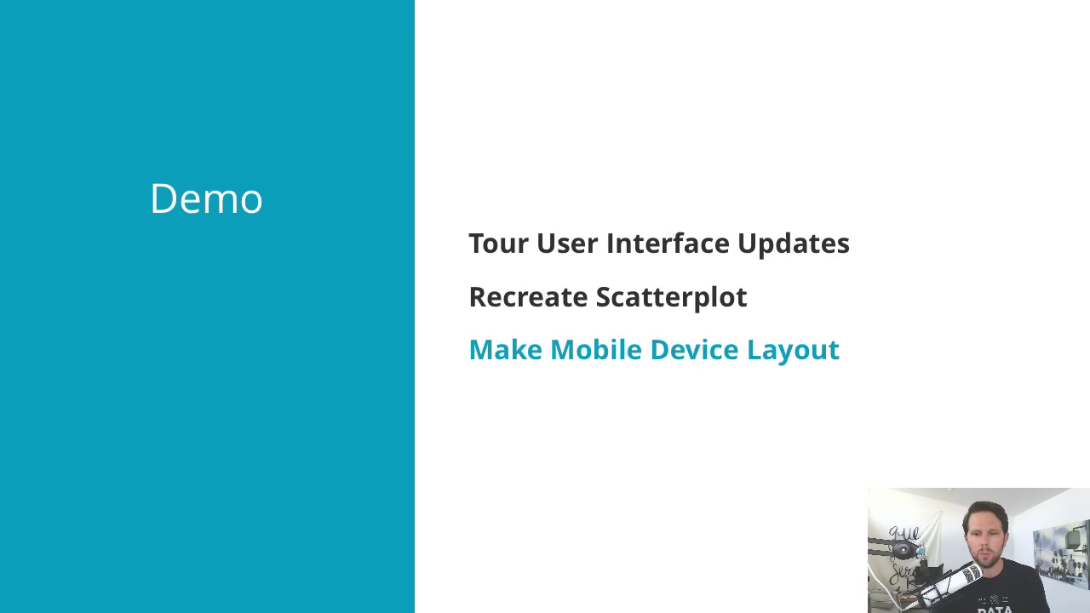
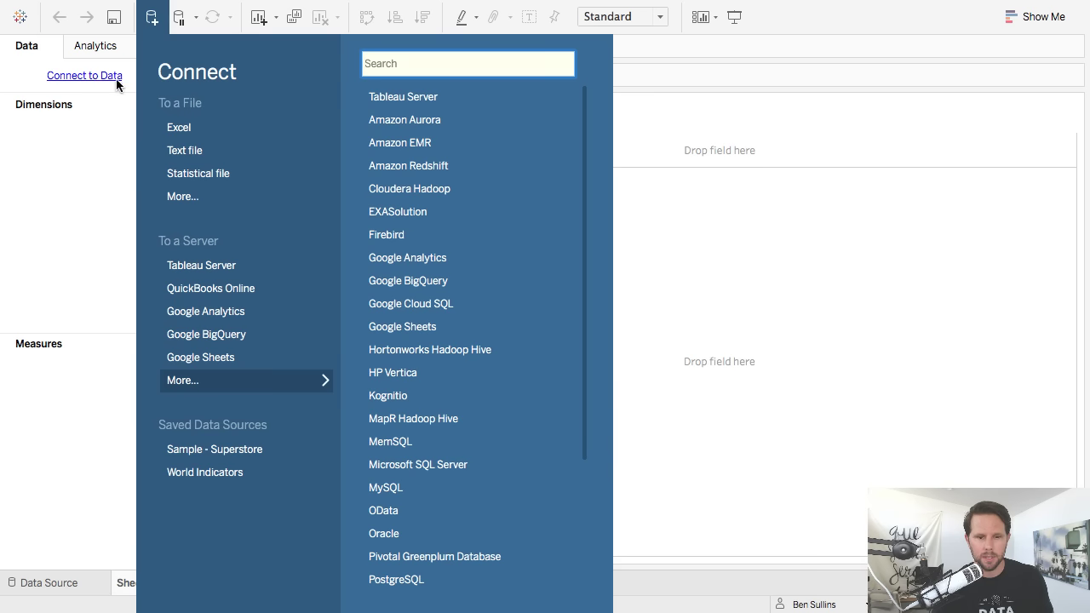
Connect to the Sample - Superstore saved data source.
left_click(271, 458)
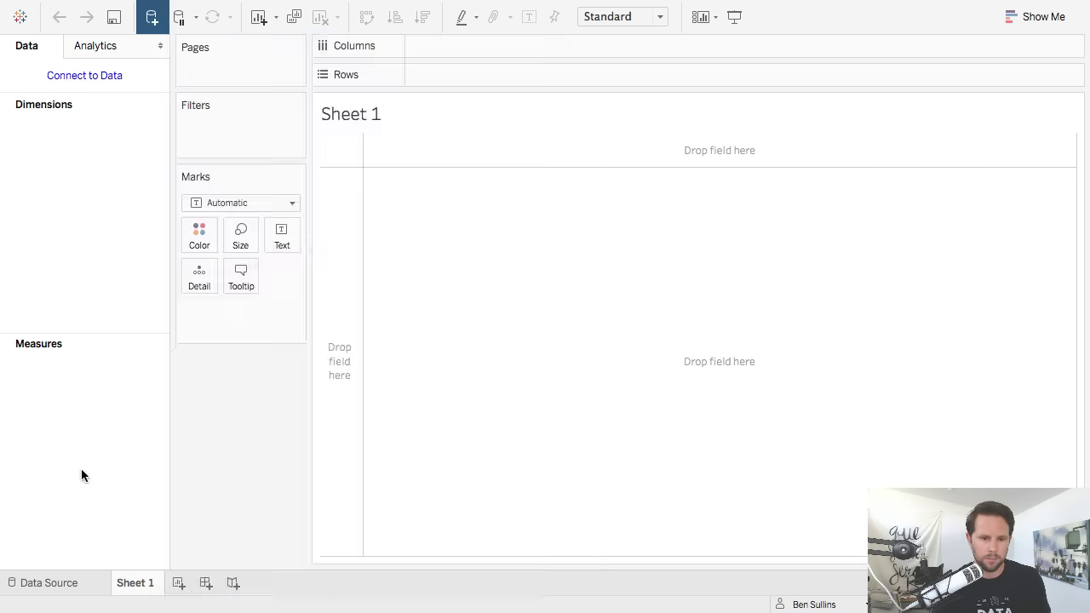
left_click(130, 274)
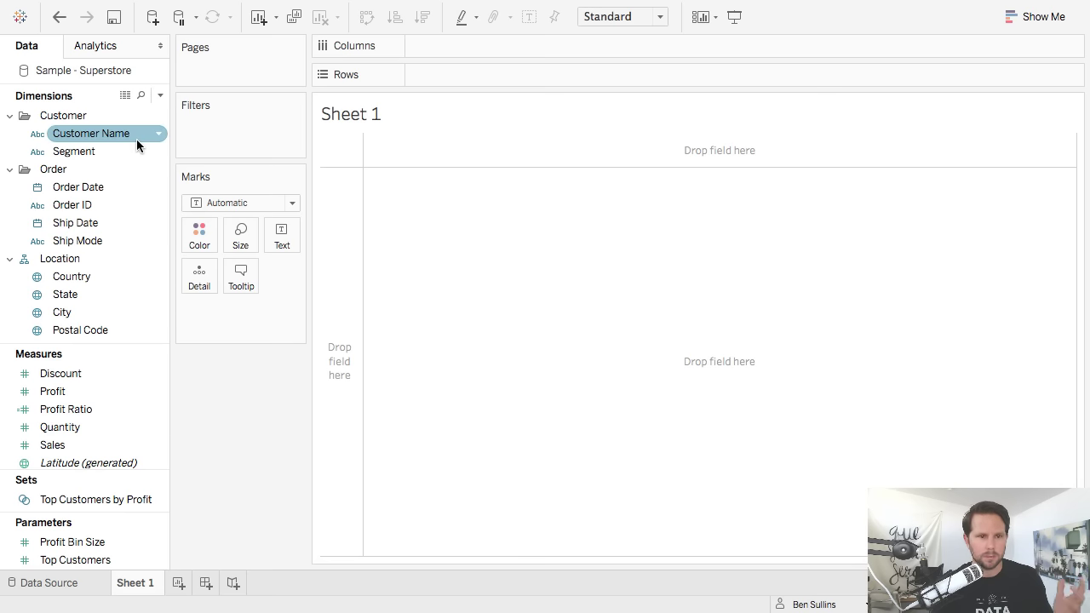
scroll(95, 277, "down", 5)
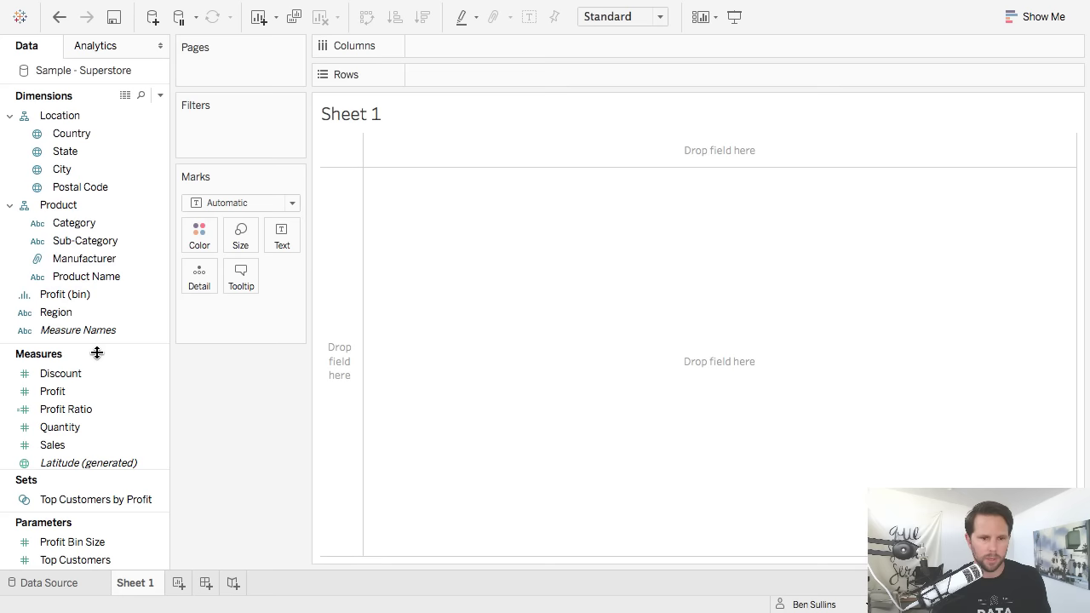
left_click_drag(97, 348, 117, 271)
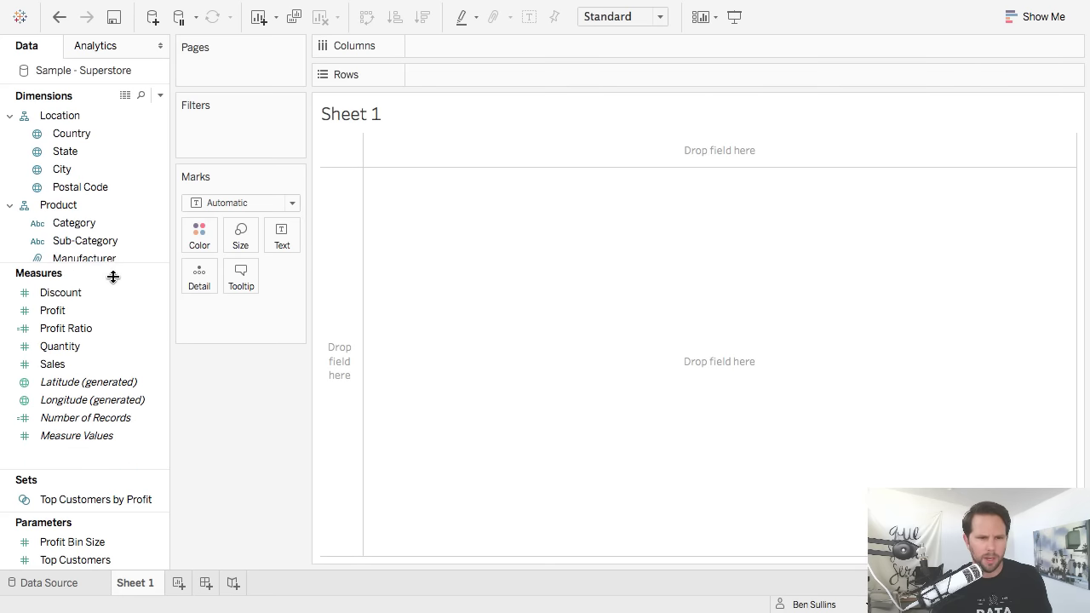
scroll(111, 239, "down", 3)
Plot Sales against Profit with one mark per Customer Name, coloured by Segment.
left_click(90, 311)
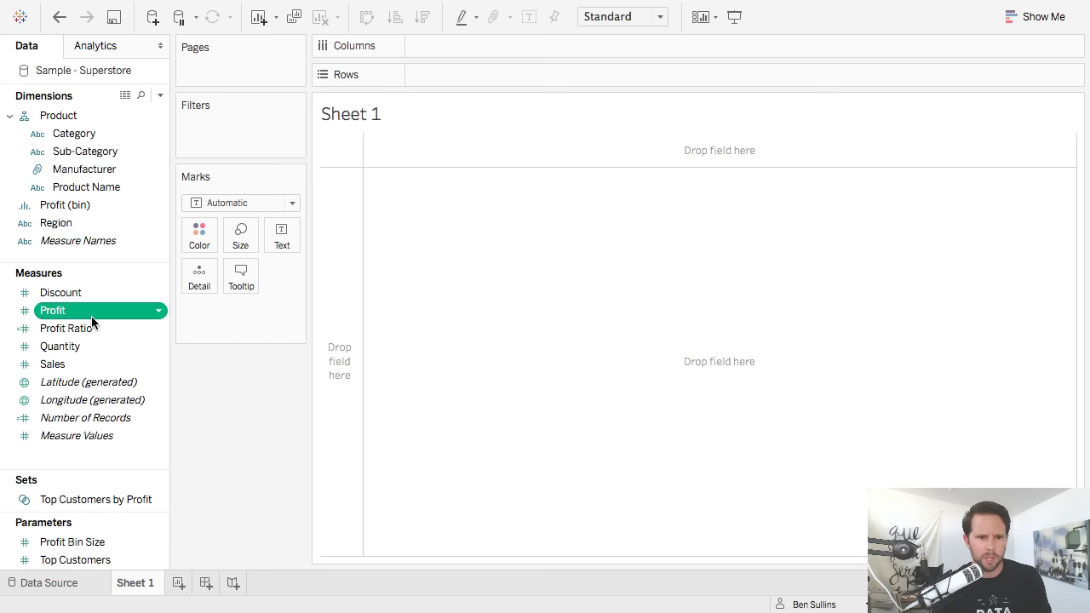
double_click(73, 365)
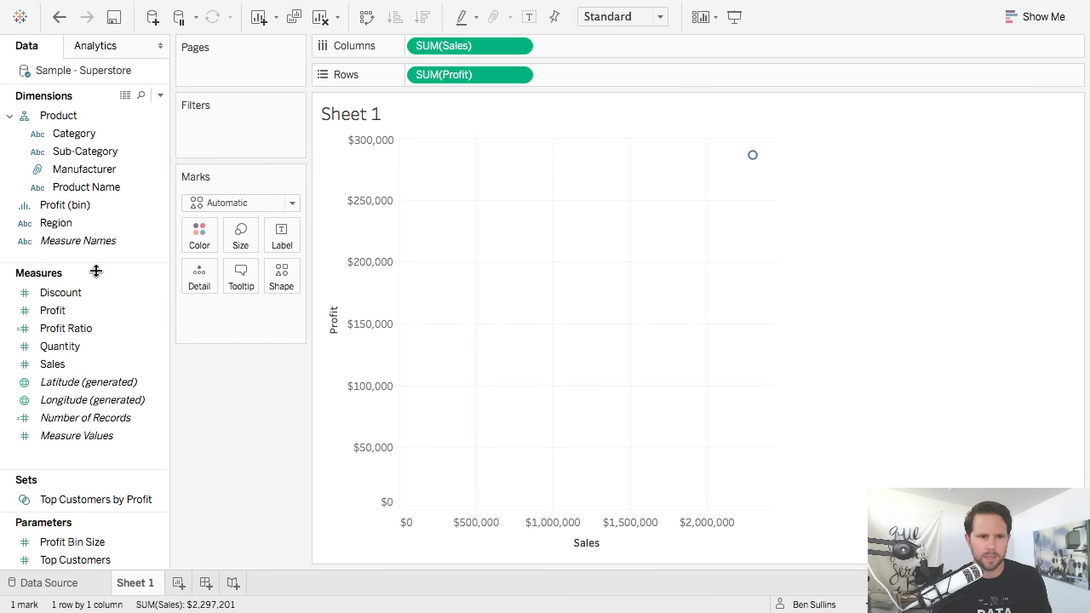
scroll(97, 271, "up", 3)
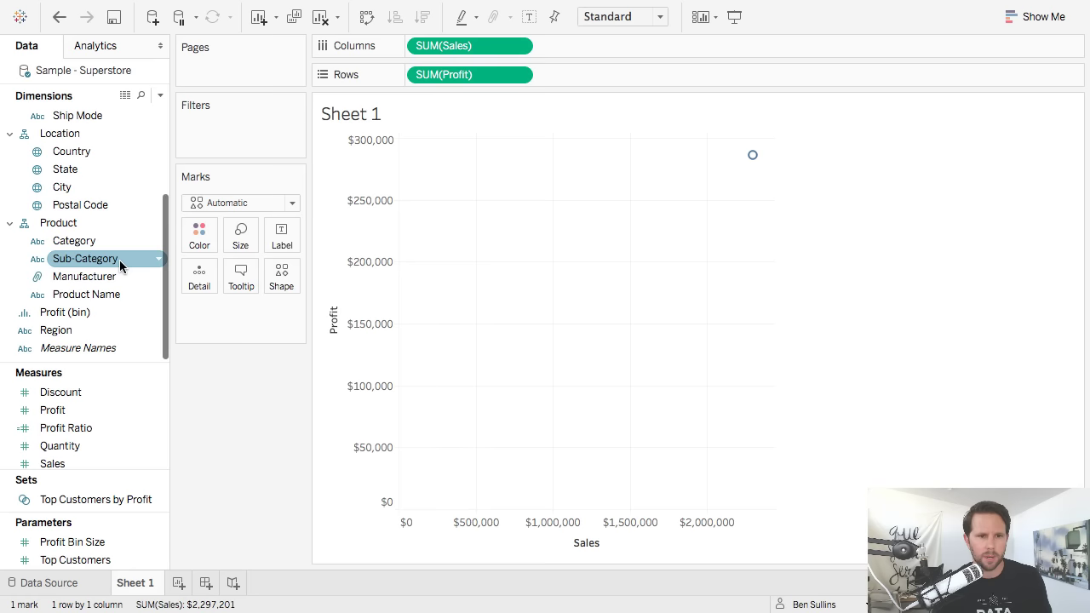
scroll(119, 260, "up", 5)
left_click_drag(126, 135, 201, 283)
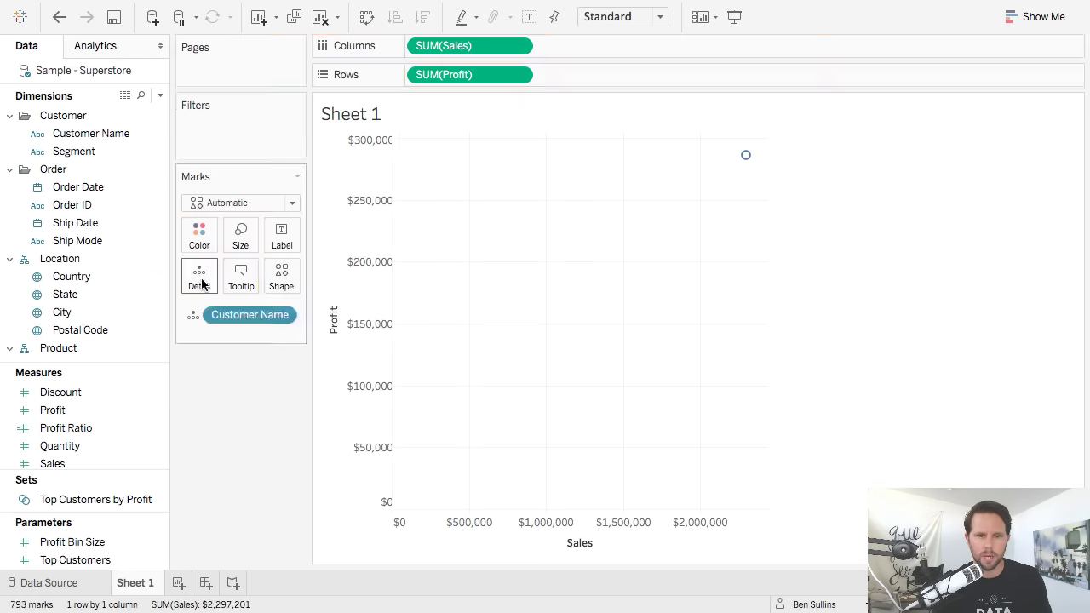
left_click_drag(74, 150, 197, 238)
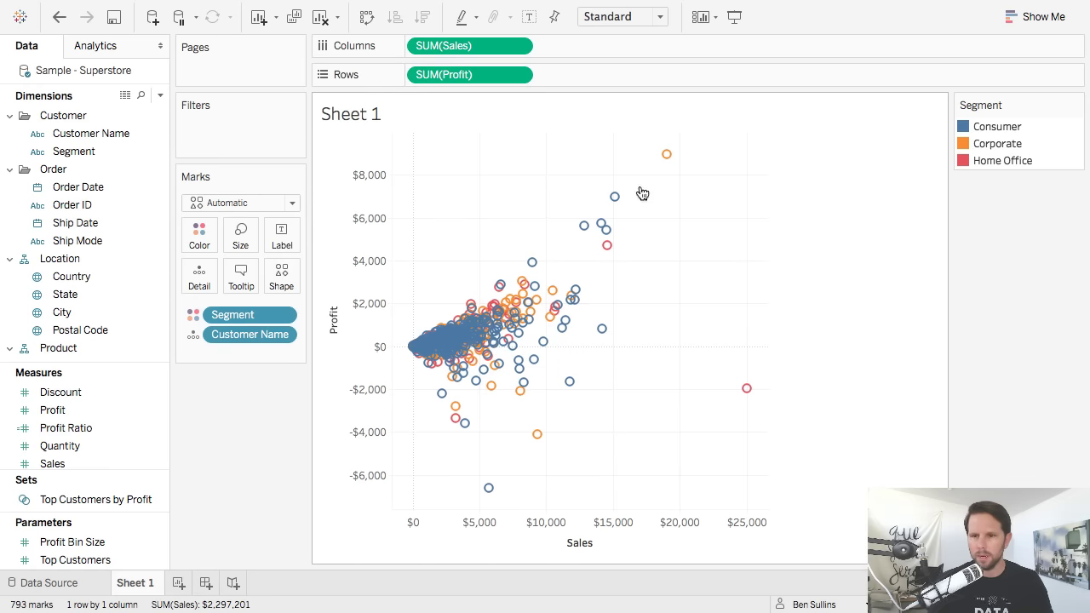
left_click(199, 235)
left_click(254, 293)
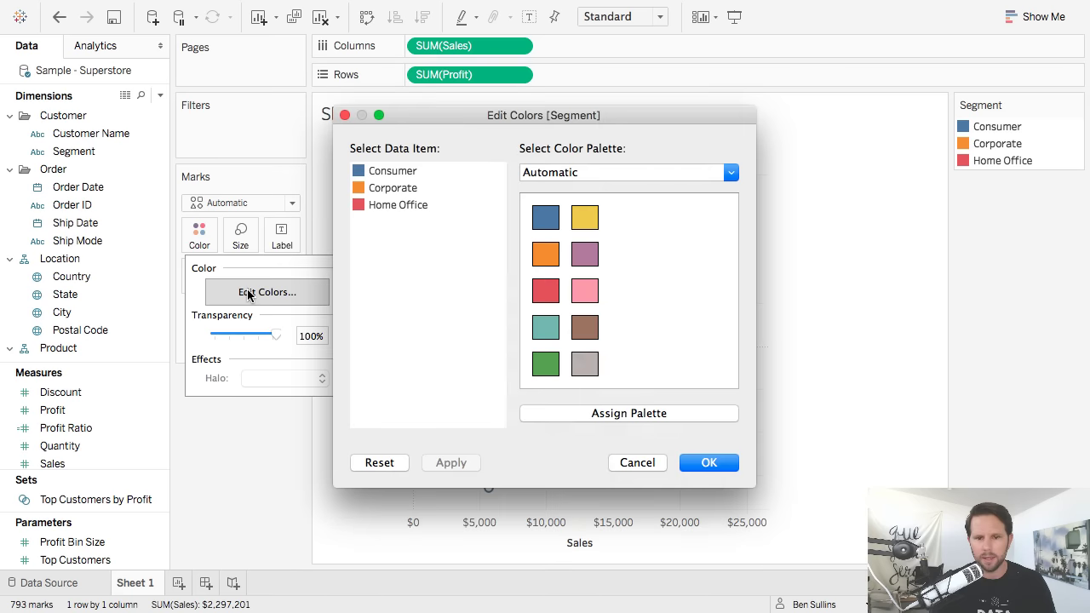
left_click(636, 172)
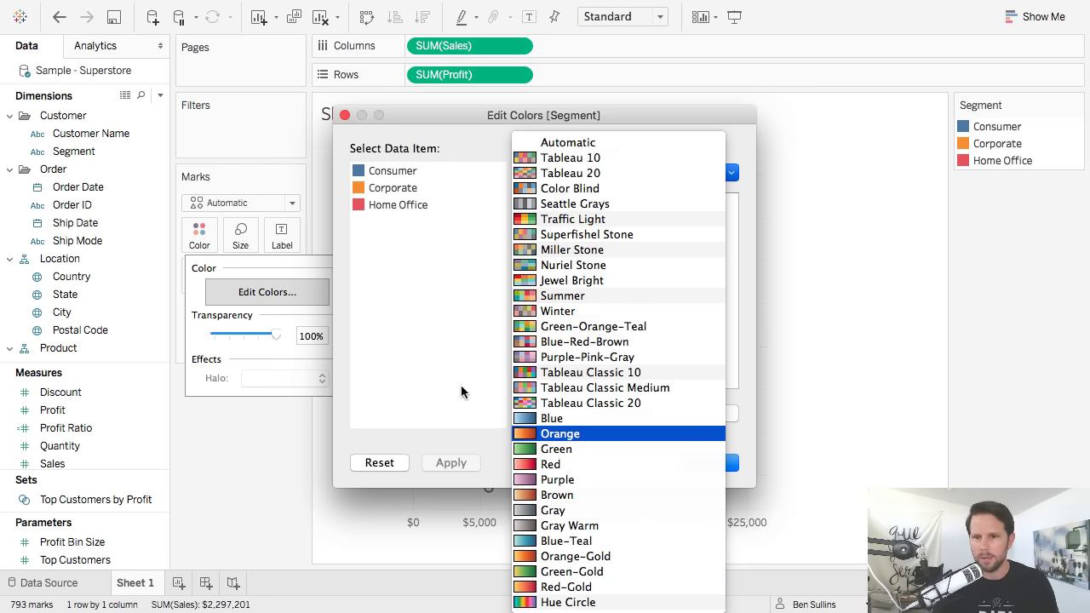
left_click(473, 353)
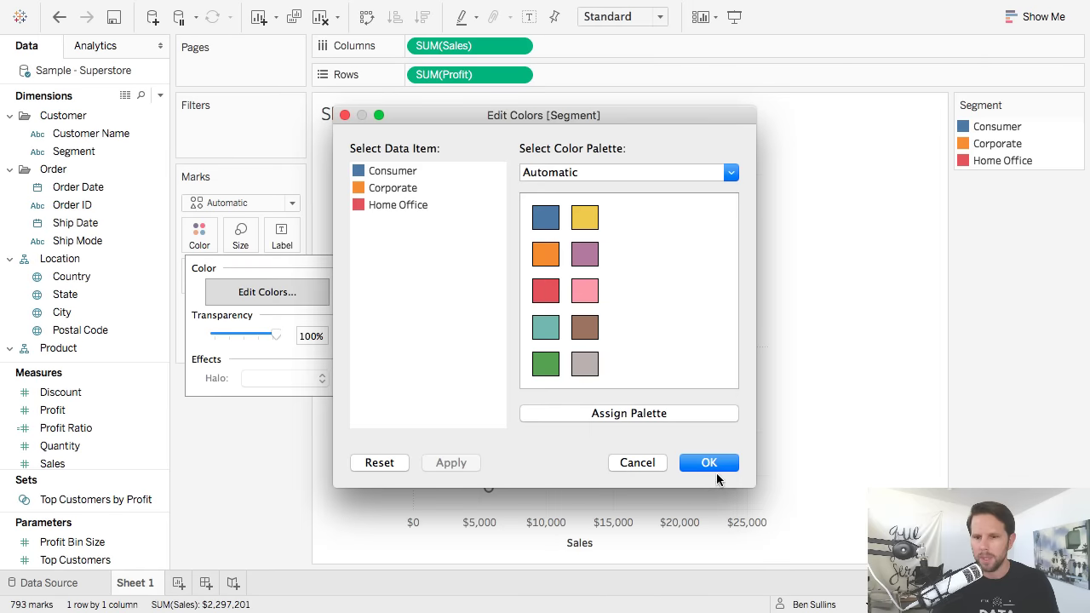
left_click(712, 466)
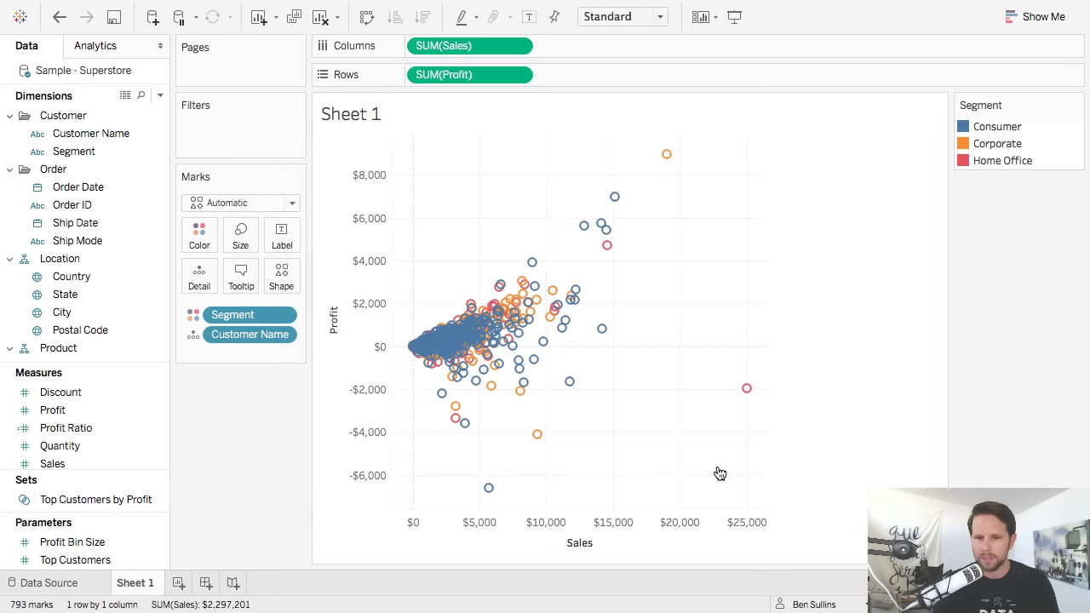
Change the marks to circles and size them by Profit Ratio.
left_click(226, 202)
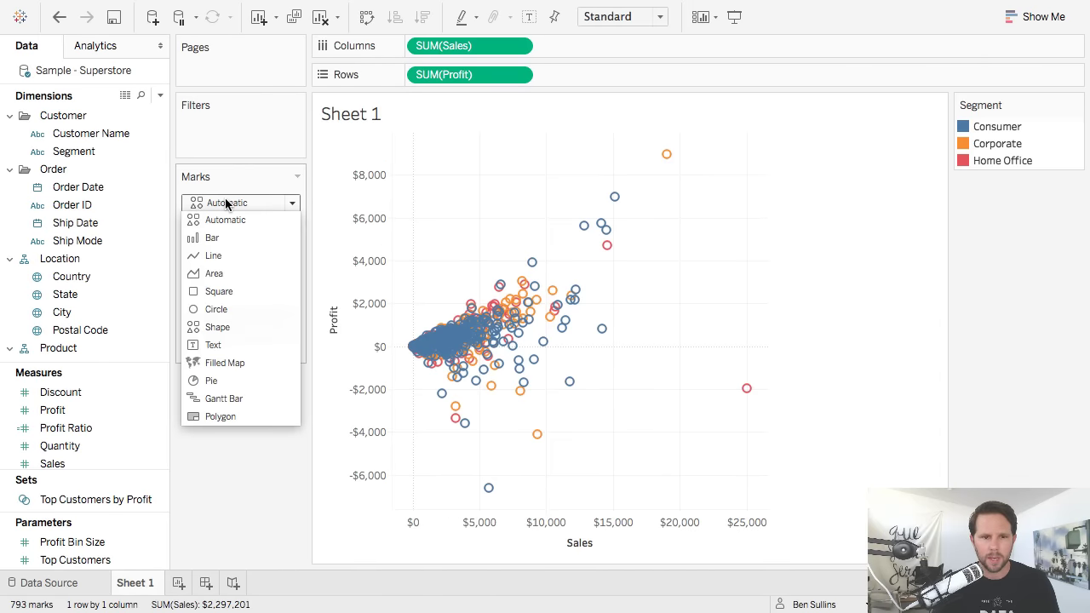
left_click(254, 307)
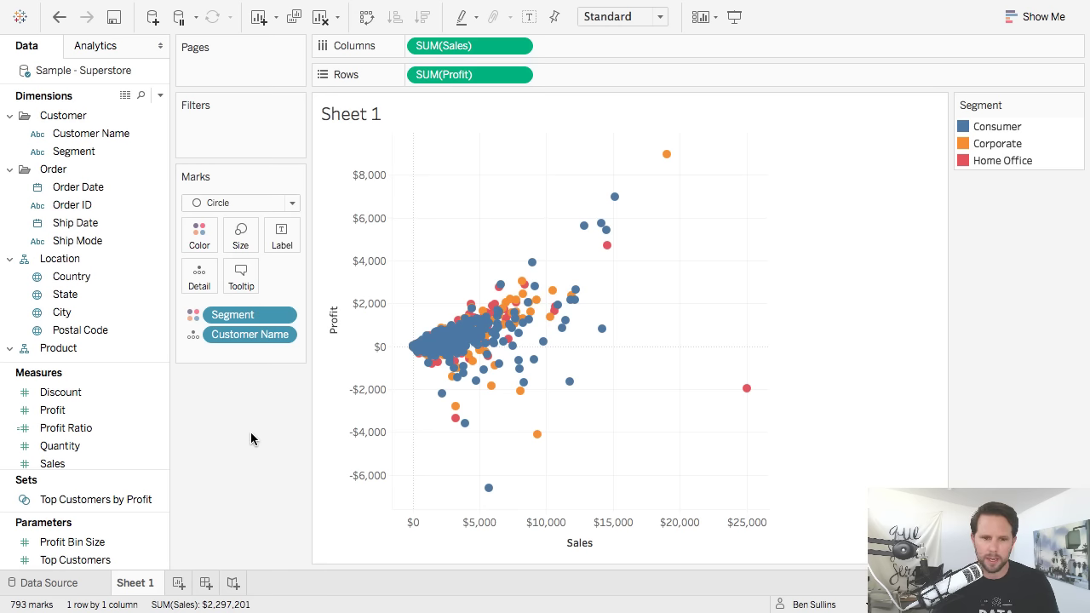
left_click_drag(85, 465, 169, 341)
left_click_drag(68, 428, 241, 249)
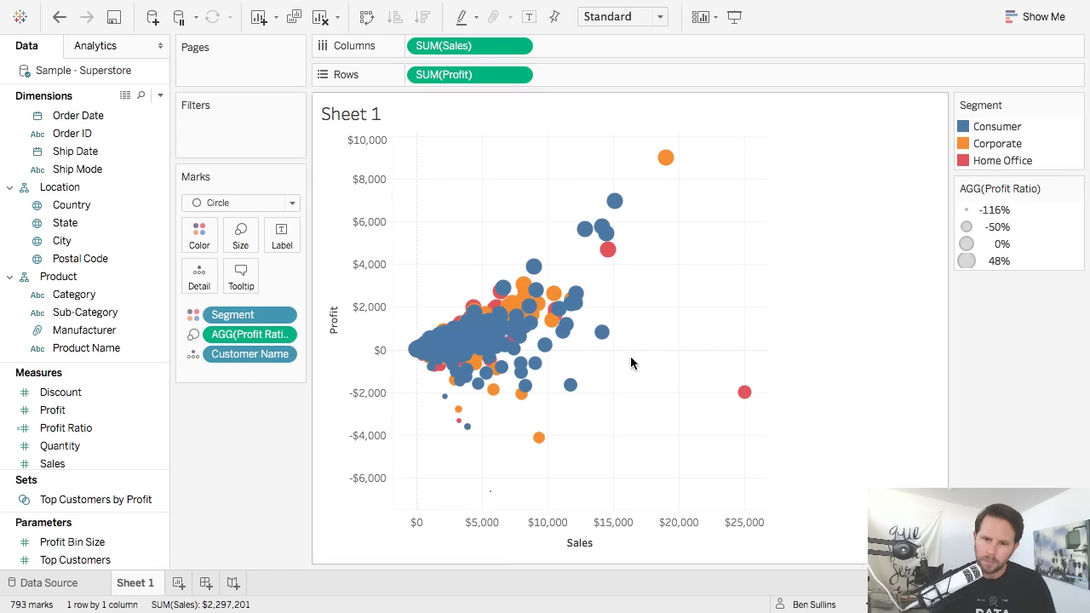
Highlight each Segment in turn, then set the circles' colour transparency to 63%.
left_click(995, 144)
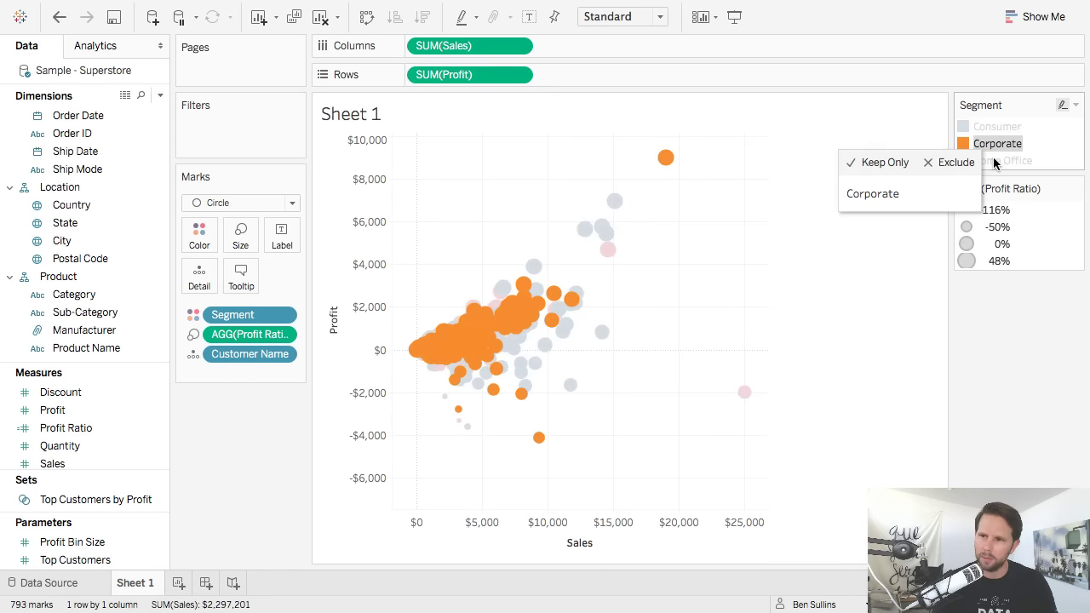
left_click(995, 160)
left_click(997, 127)
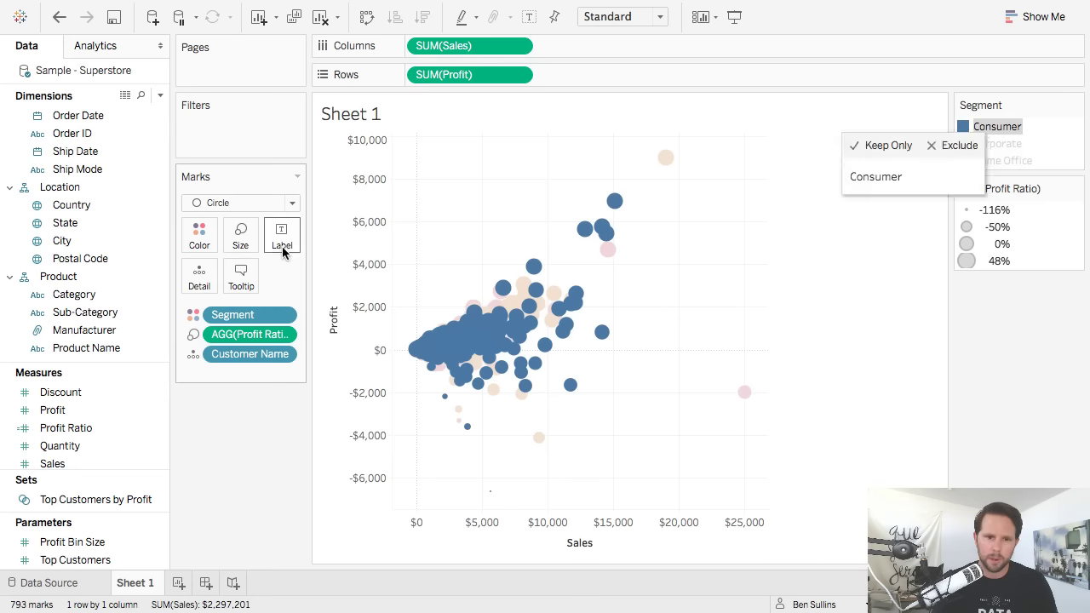
left_click(193, 244)
left_click(252, 335)
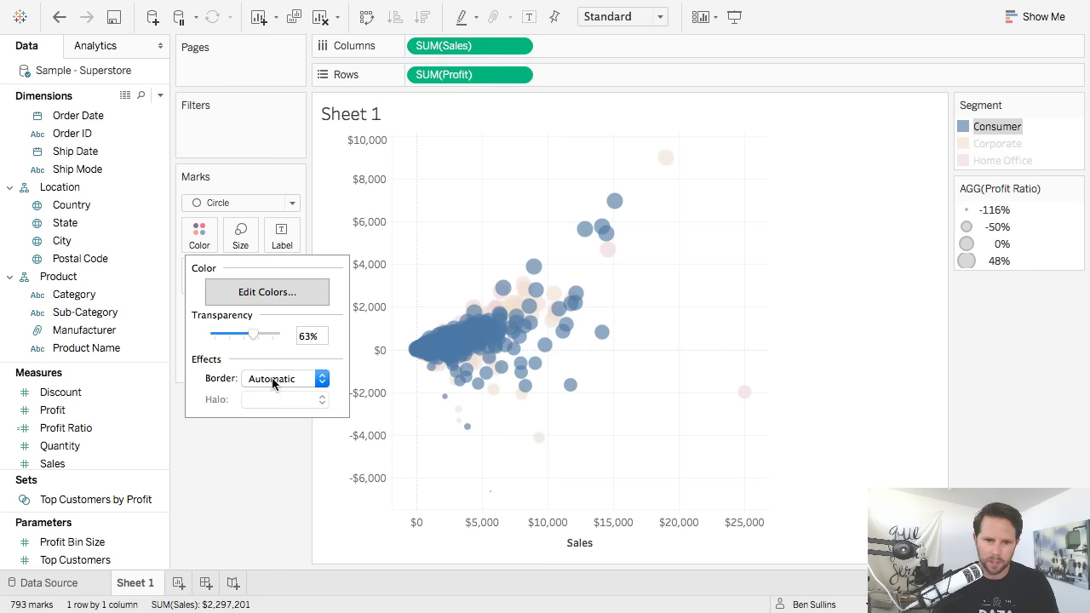
left_click(231, 492)
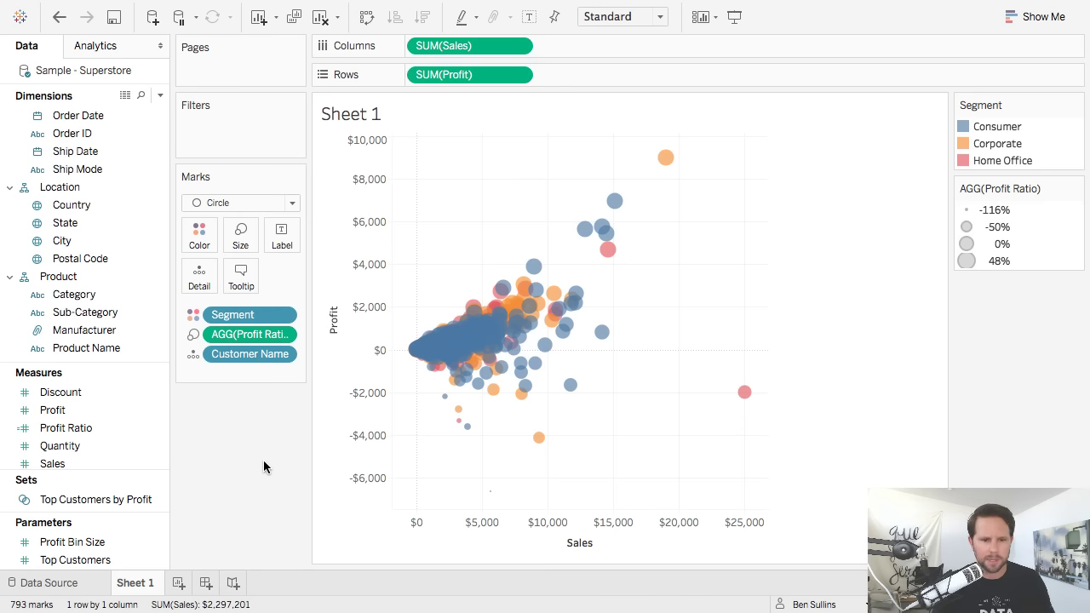
key("super+Tab")
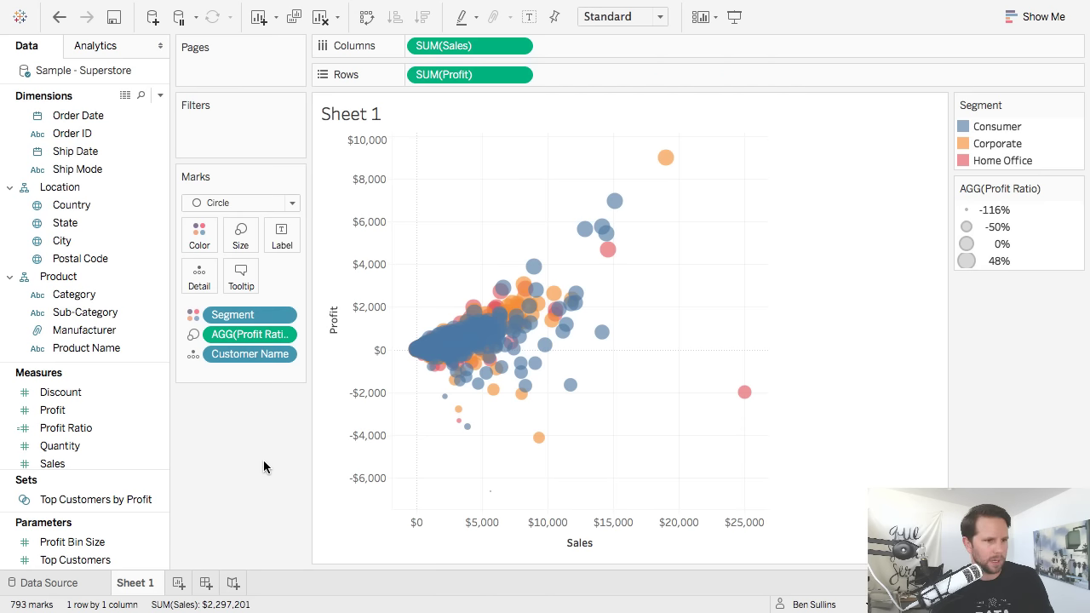
Replace the Segment colouring by dropping a Cluster model onto the customer marks.
left_click(93, 50)
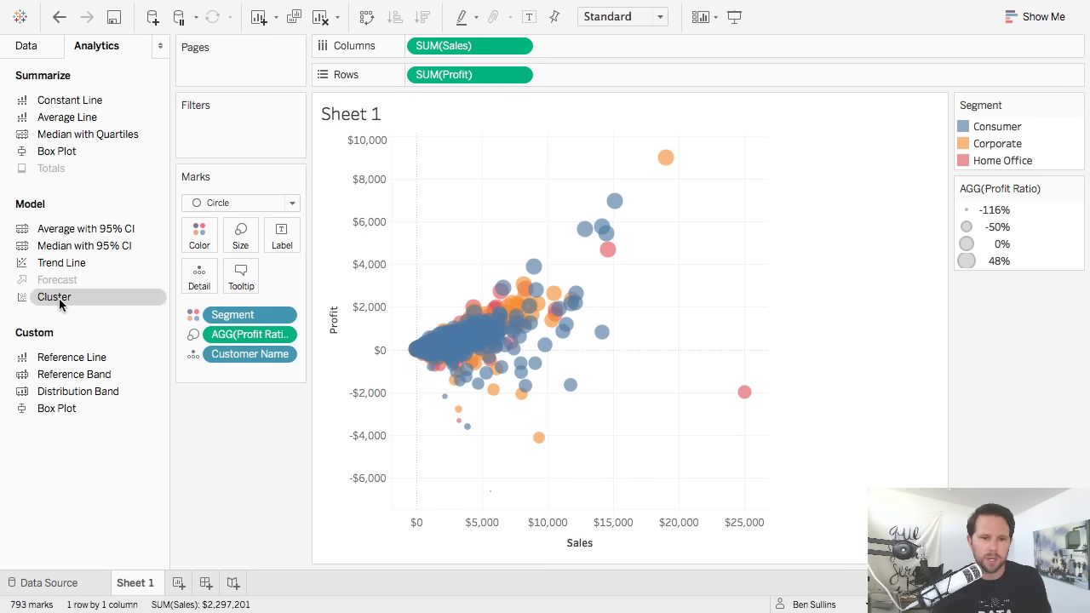
left_click_drag(232, 314, 241, 436)
left_click_drag(66, 300, 470, 178)
Try 5 clusters, then revert the cluster count to automatic.
left_click_drag(738, 222, 834, 204)
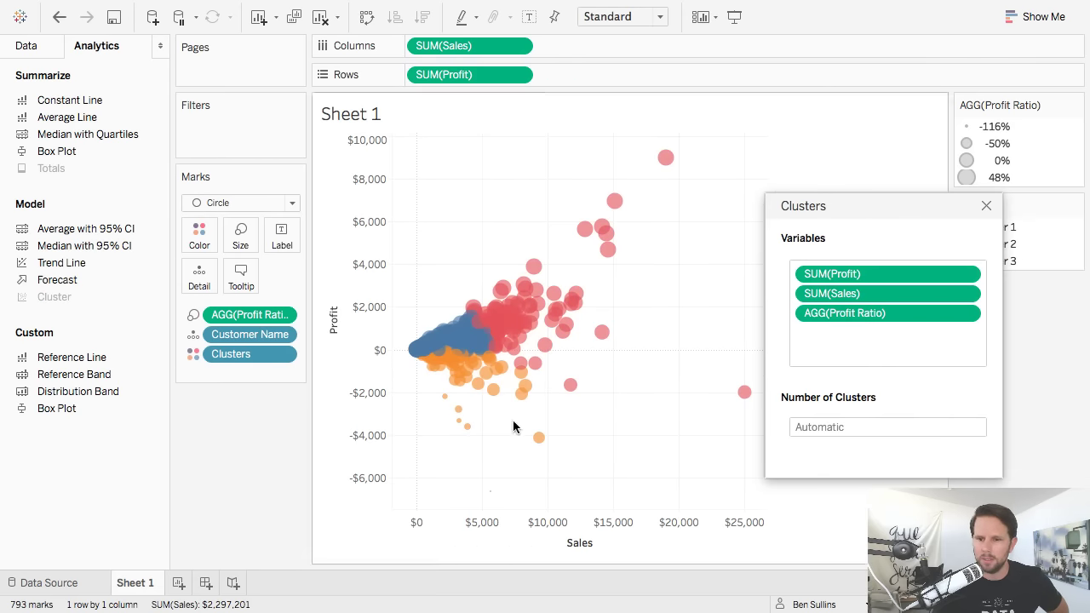
left_click_drag(932, 204, 955, 193)
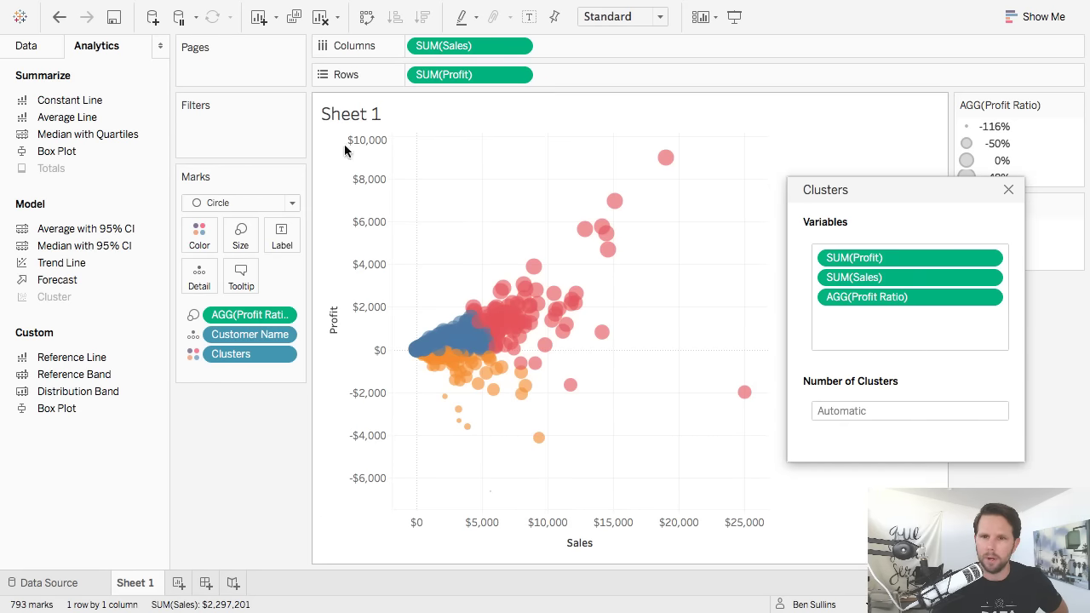
left_click(921, 412)
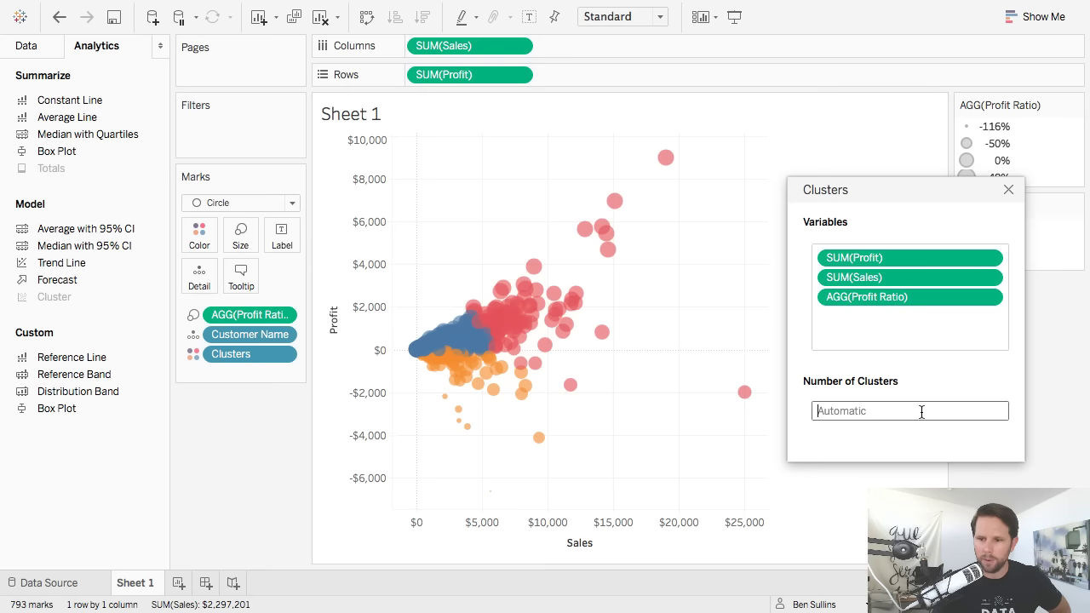
type("5")
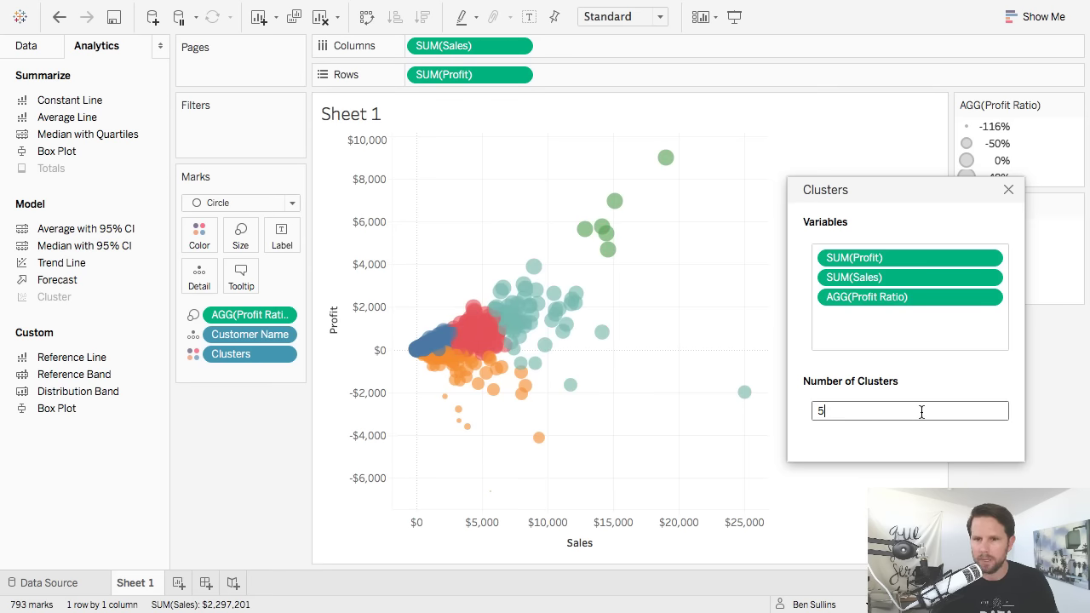
key("BackSpace")
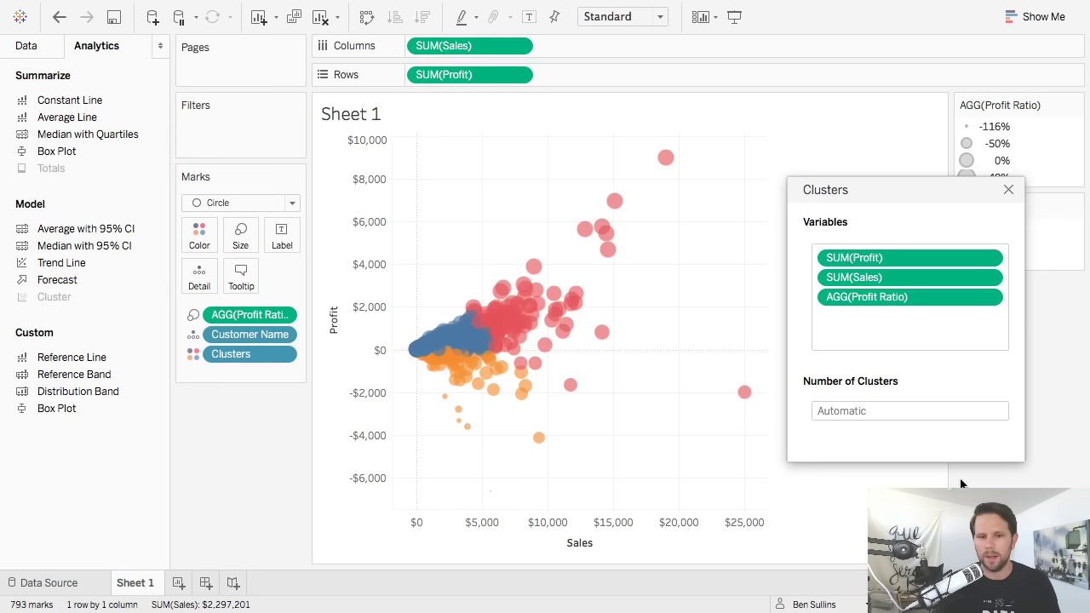
left_click_drag(905, 195, 887, 134)
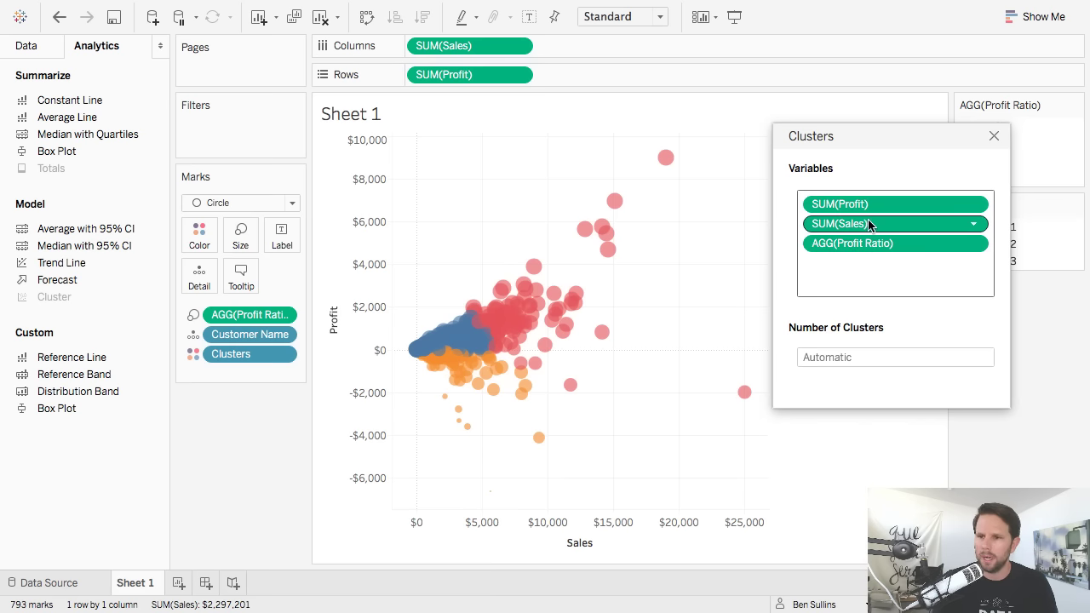
Keep SUM(Profit) among the clustering variables by undoing its removal, then close the dialog.
left_click_drag(861, 207, 207, 511)
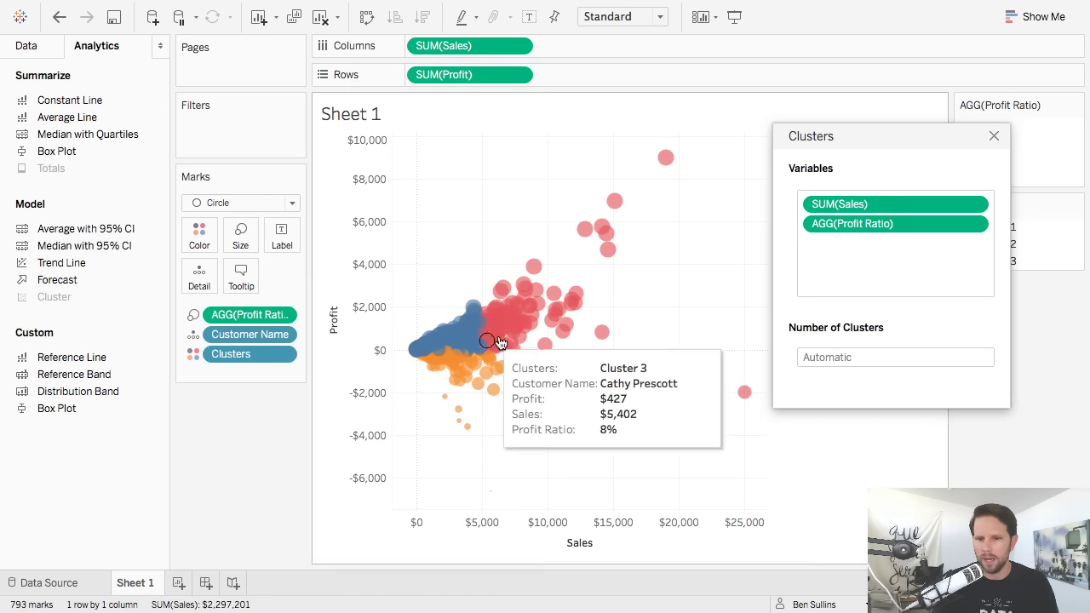
left_click(59, 17)
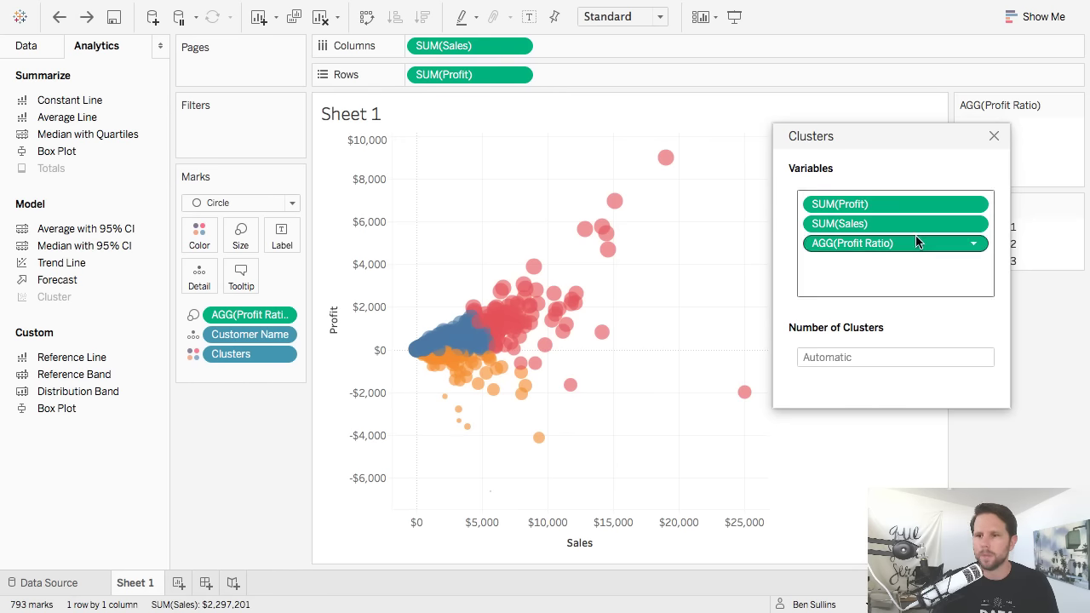
left_click(994, 136)
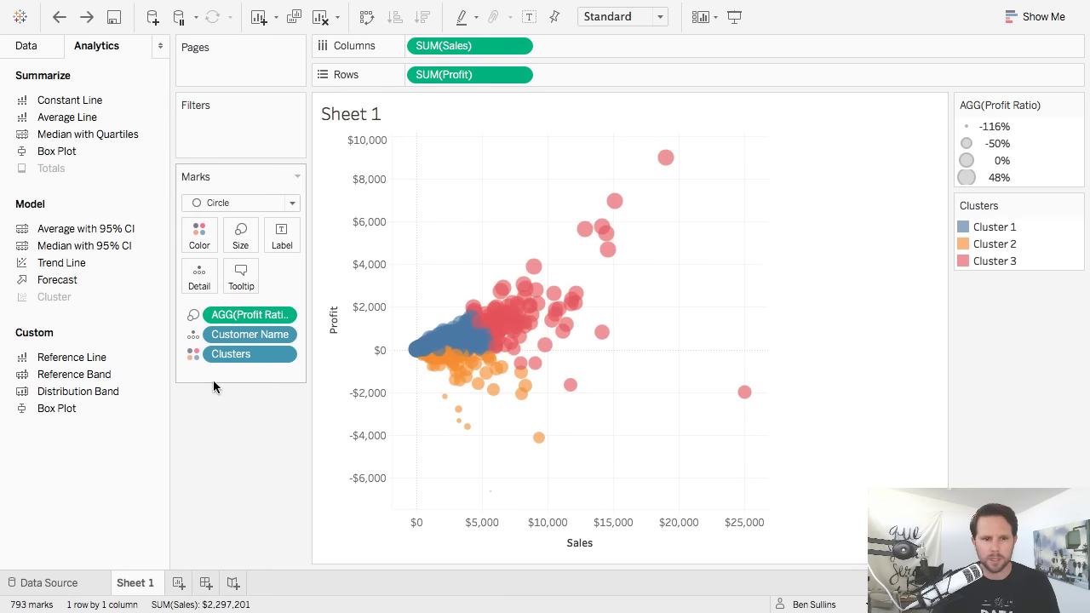
left_click(25, 46)
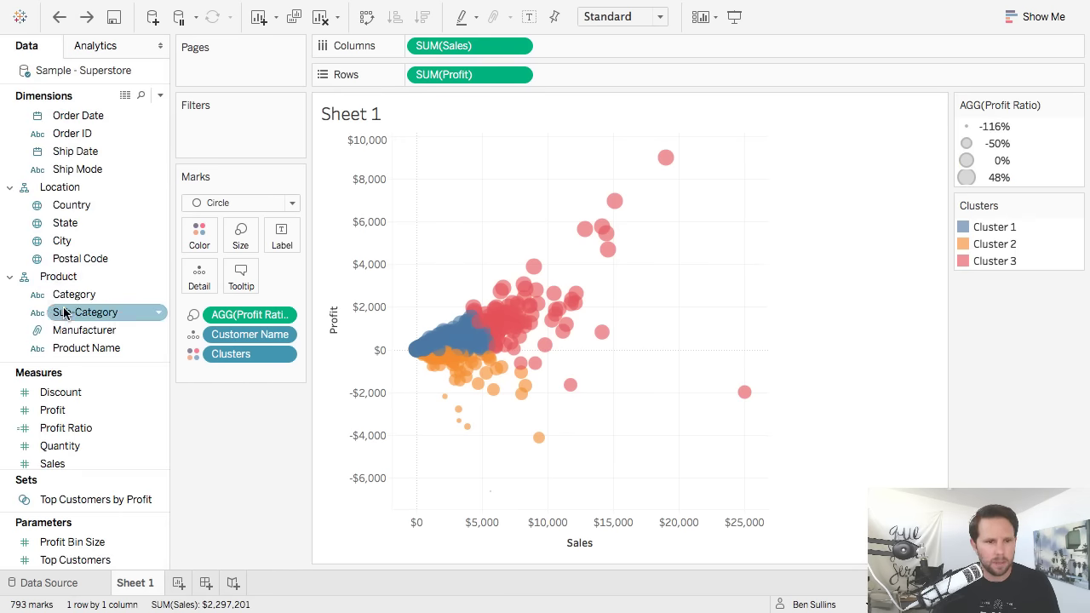
scroll(64, 313, "up", 2)
scroll(99, 219, "down", 3)
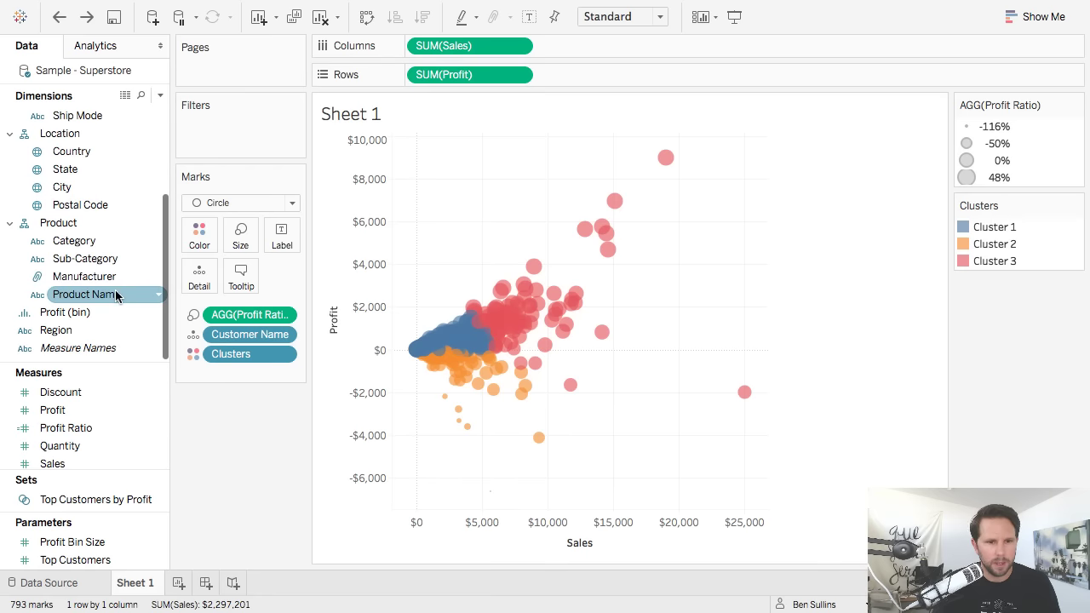
right_click(255, 358)
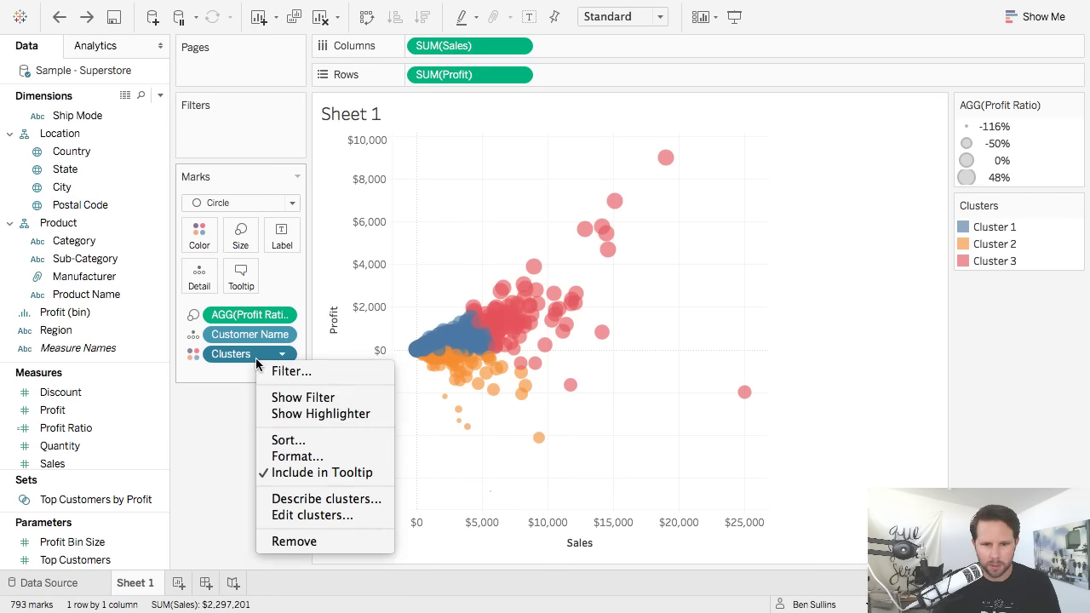
left_click(360, 506)
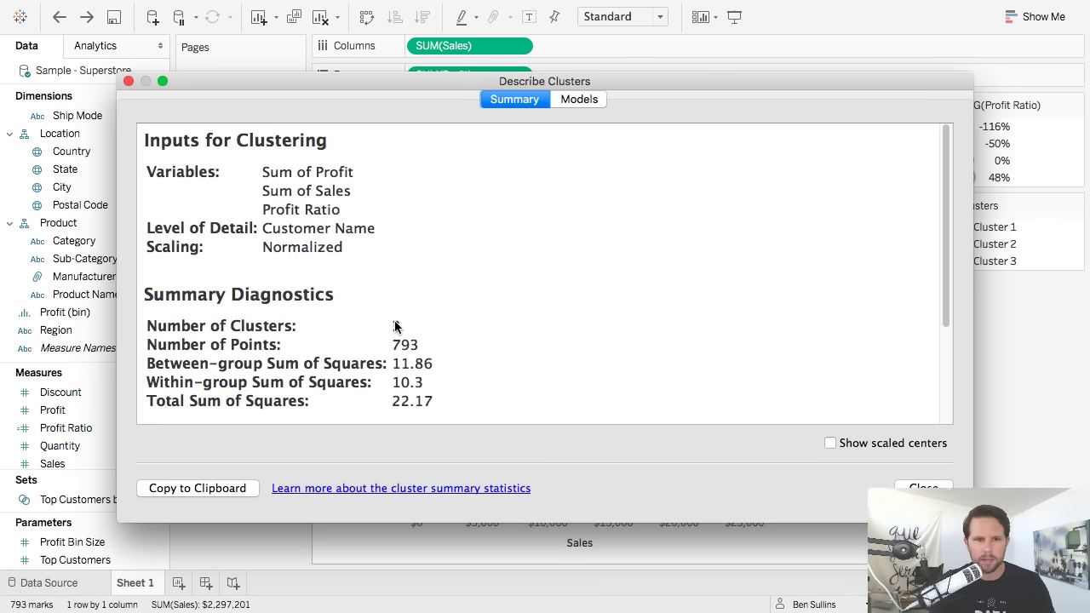
scroll(395, 322, "down", 5)
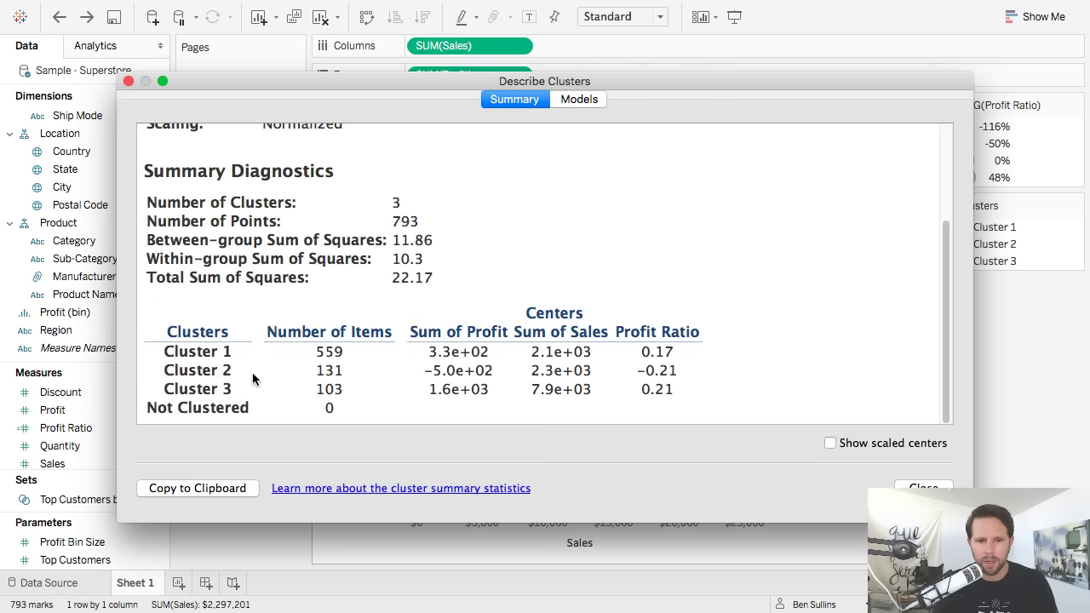
left_click(569, 100)
left_click_drag(549, 83, 471, 45)
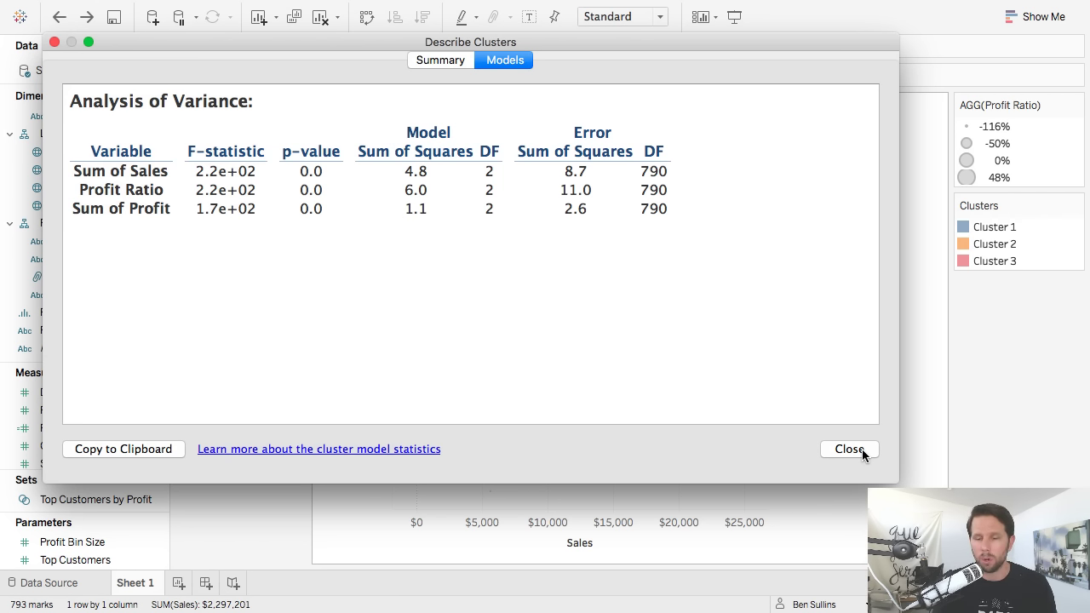
left_click(851, 449)
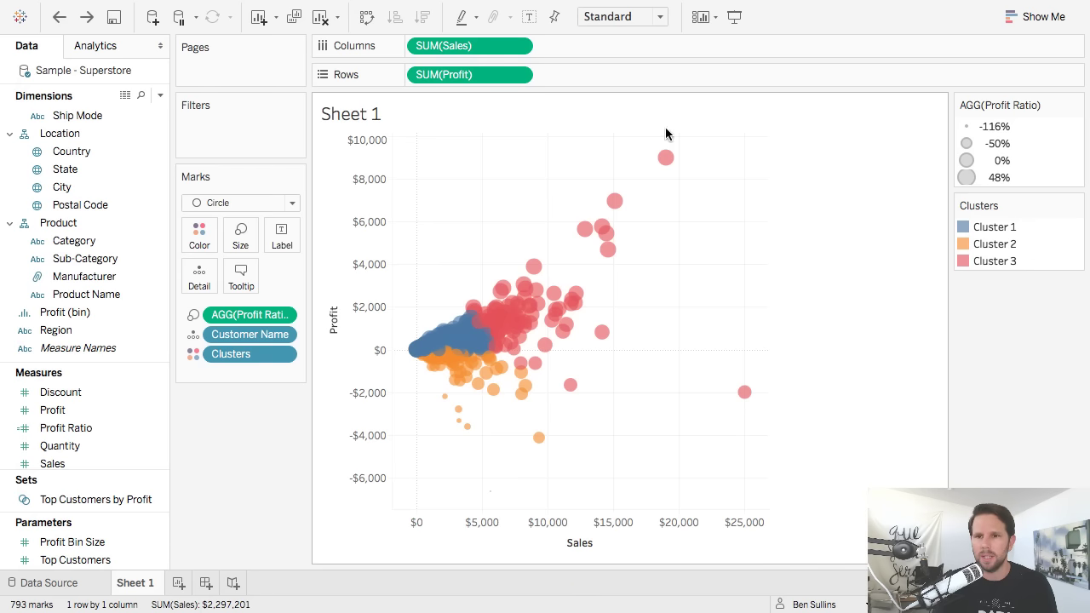
Fit Sheet 1 to Entire View and place it on a new Dashboard 1.
left_click(629, 18)
left_click(619, 85)
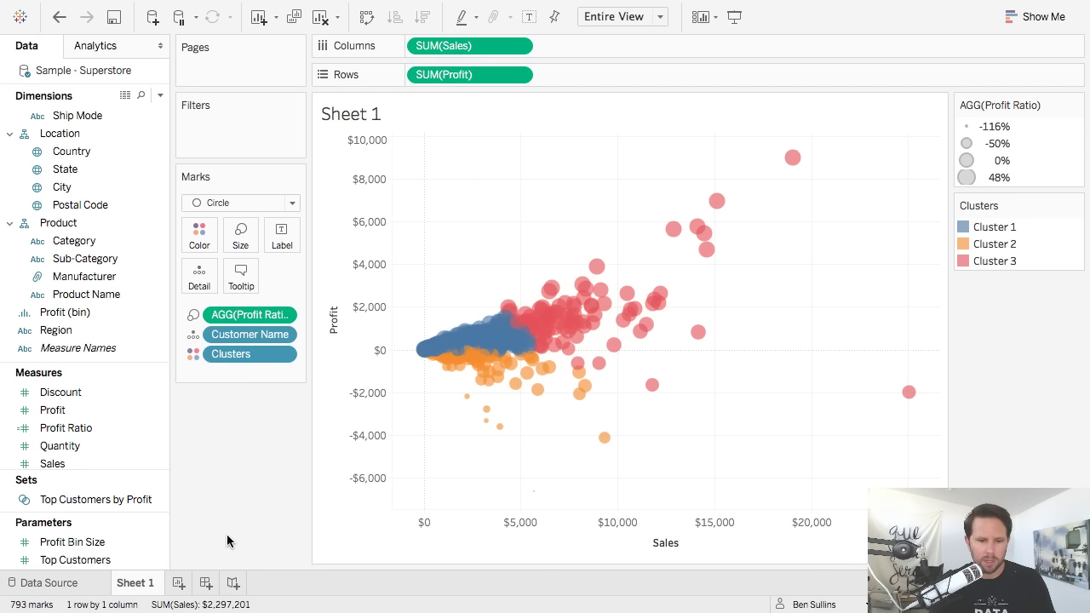
left_click(206, 583)
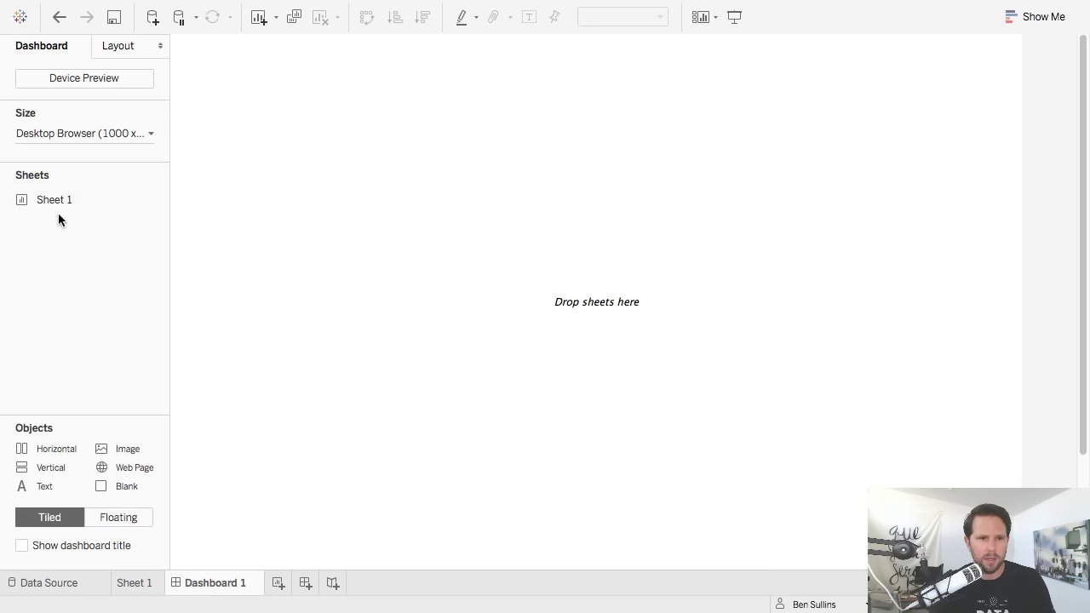
left_click_drag(60, 199, 849, 215)
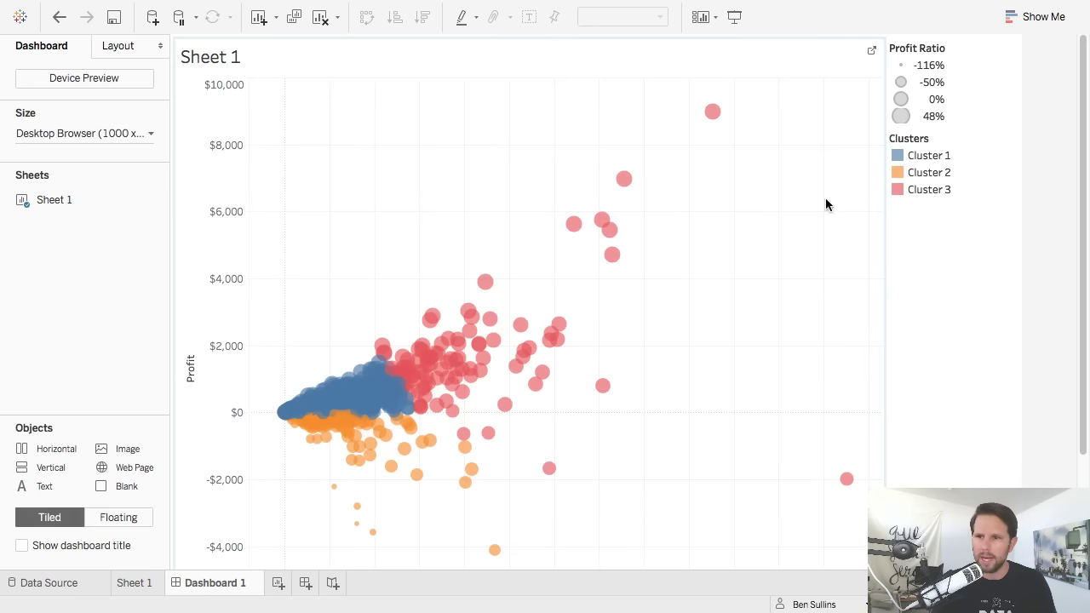
Switch the dashboard sizing to Fixed size after briefly trying Automatic.
left_click(96, 132)
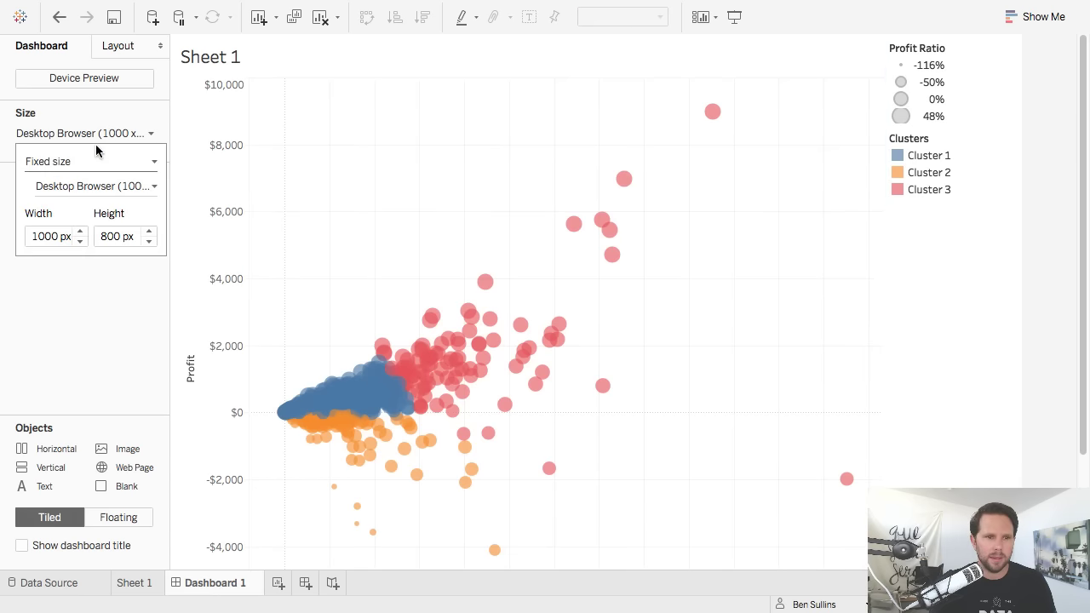
left_click(92, 161)
left_click(91, 200)
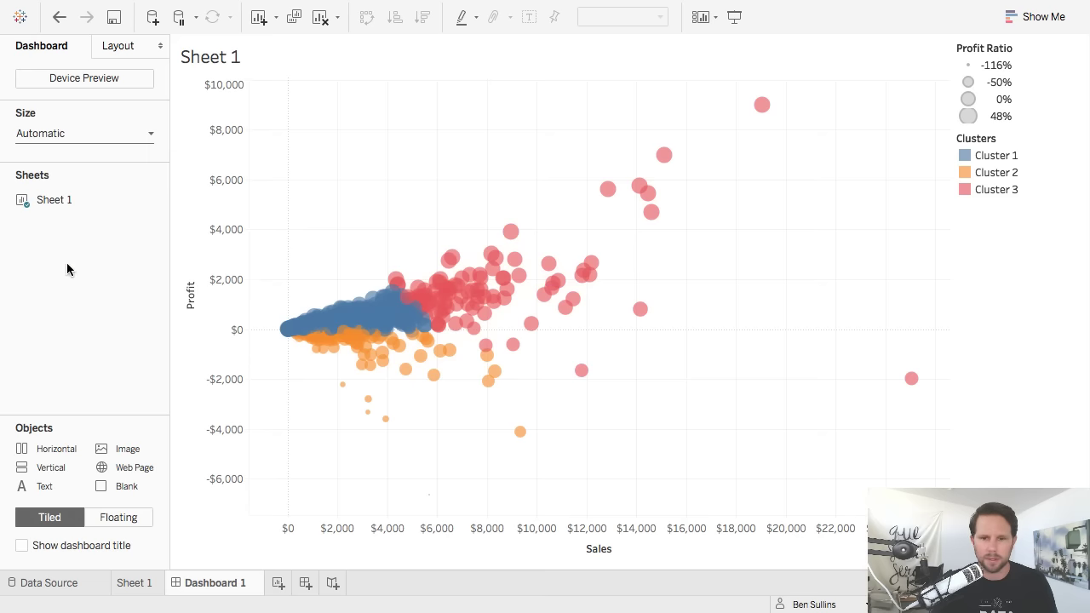
left_click(1014, 298)
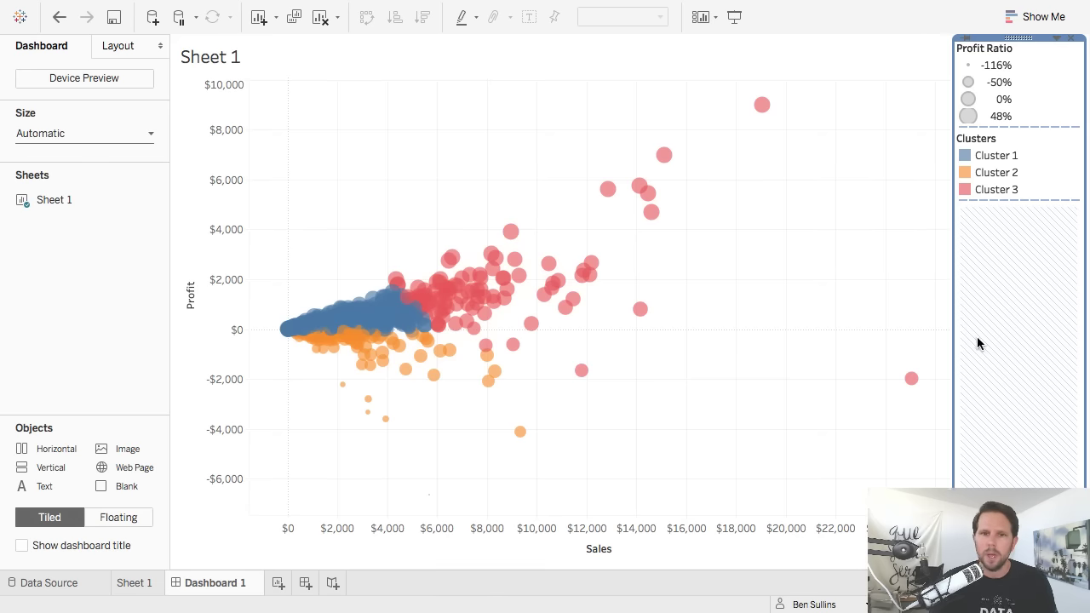
left_click(106, 278)
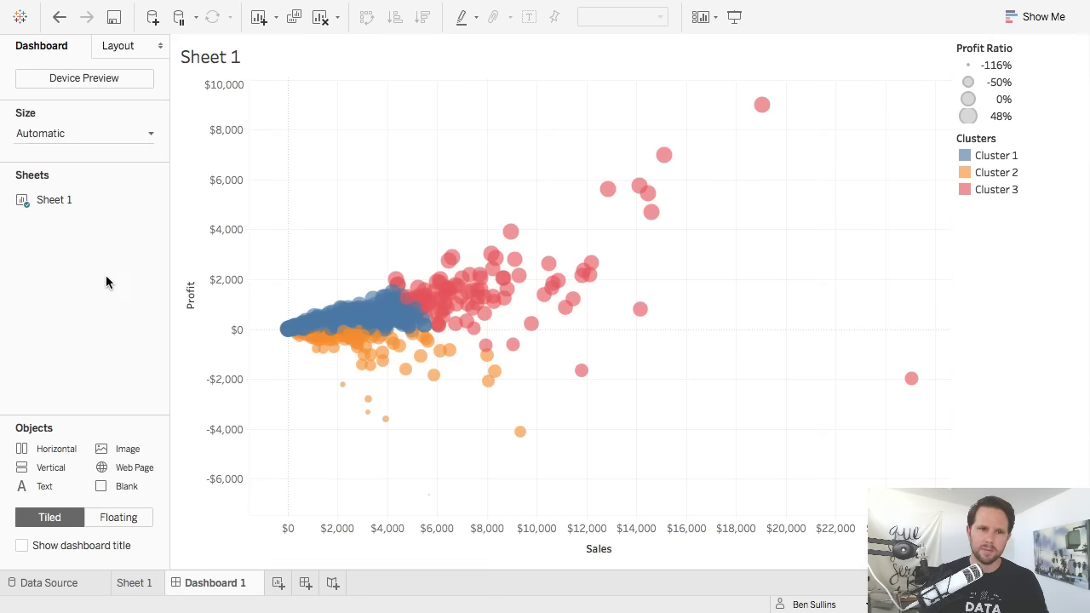
left_click(68, 130)
left_click(67, 129)
left_click(68, 132)
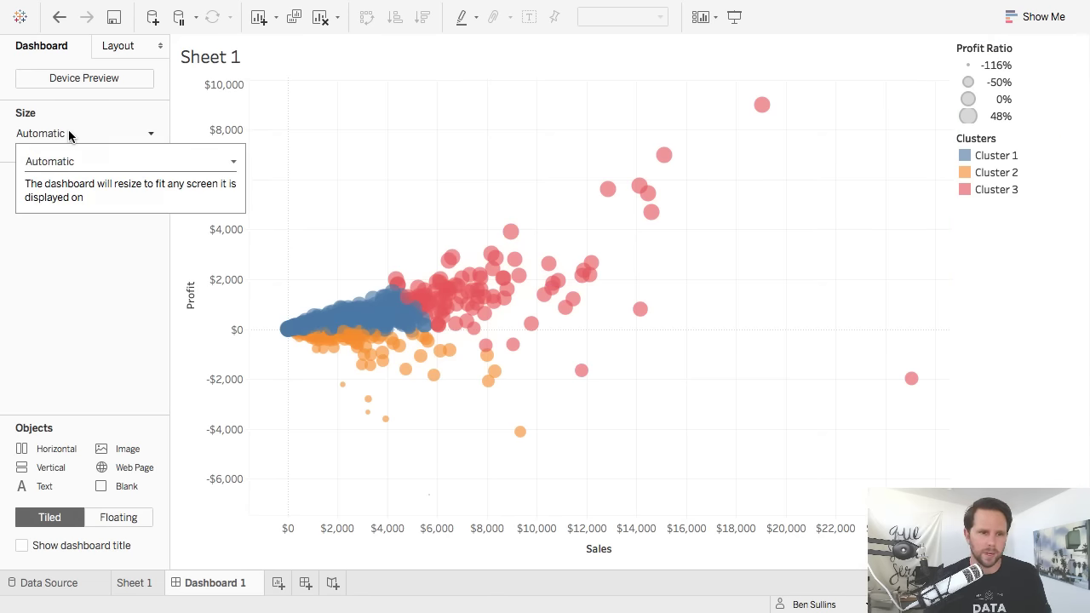
left_click(77, 161)
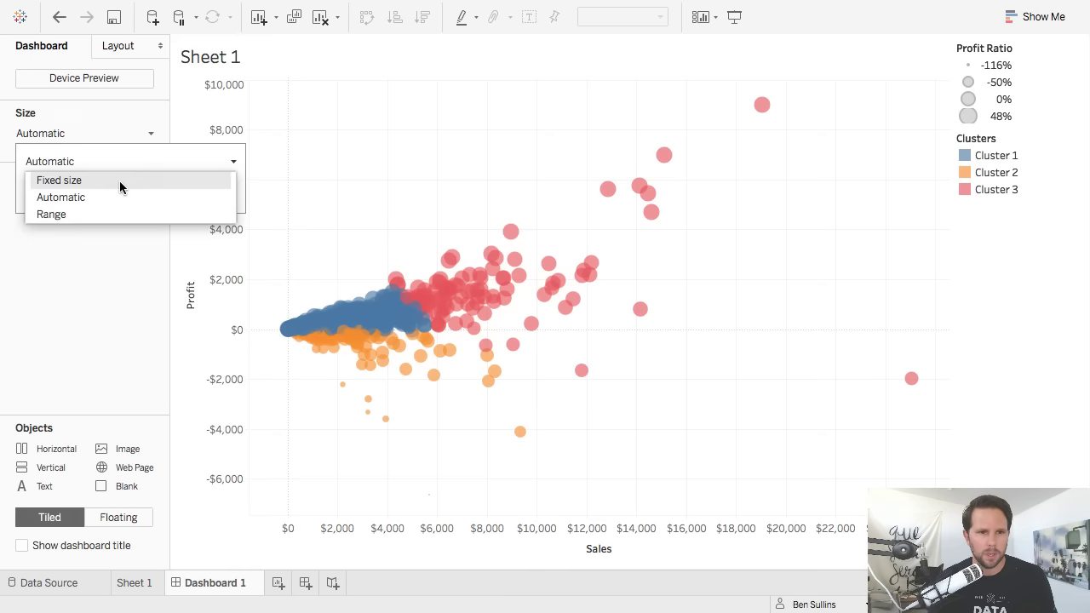
left_click(120, 181)
Try several preset sizes and settle on Blog Embedded (650 x 860).
left_click(98, 186)
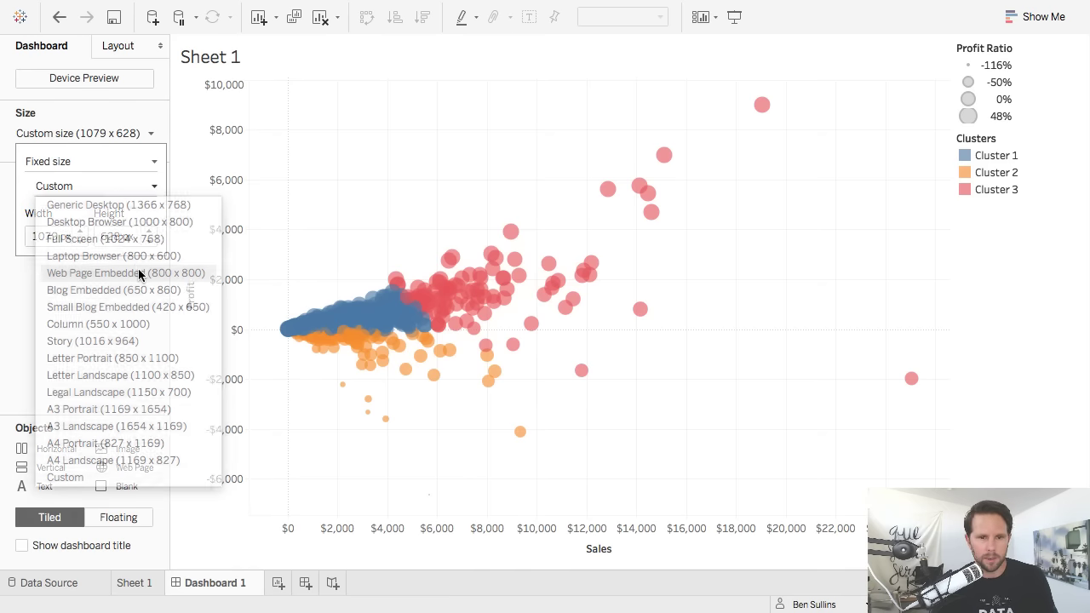
left_click(139, 273)
left_click(98, 186)
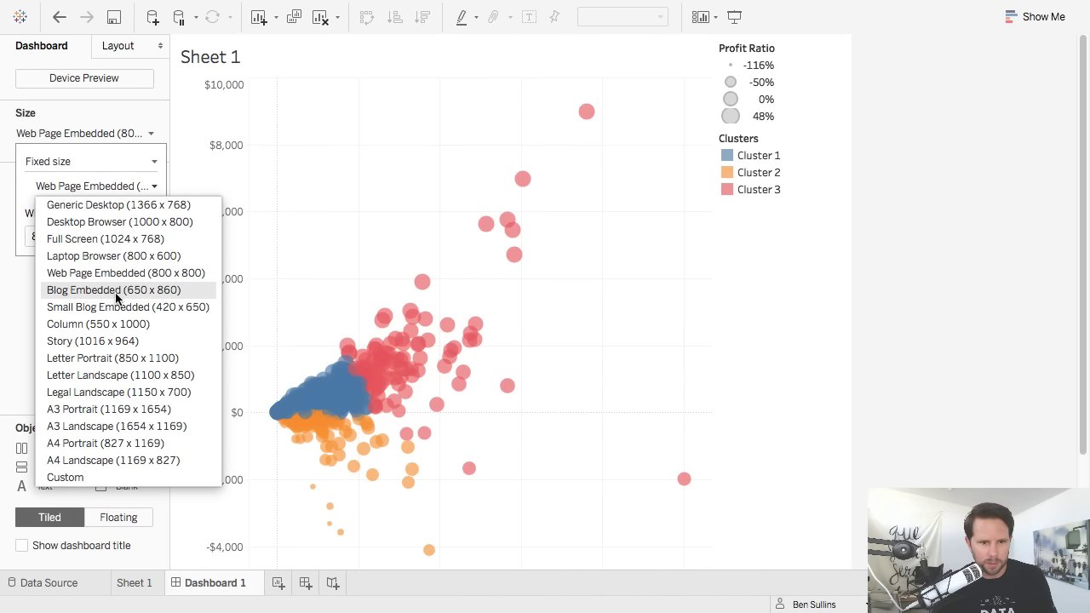
left_click(117, 306)
left_click(97, 187)
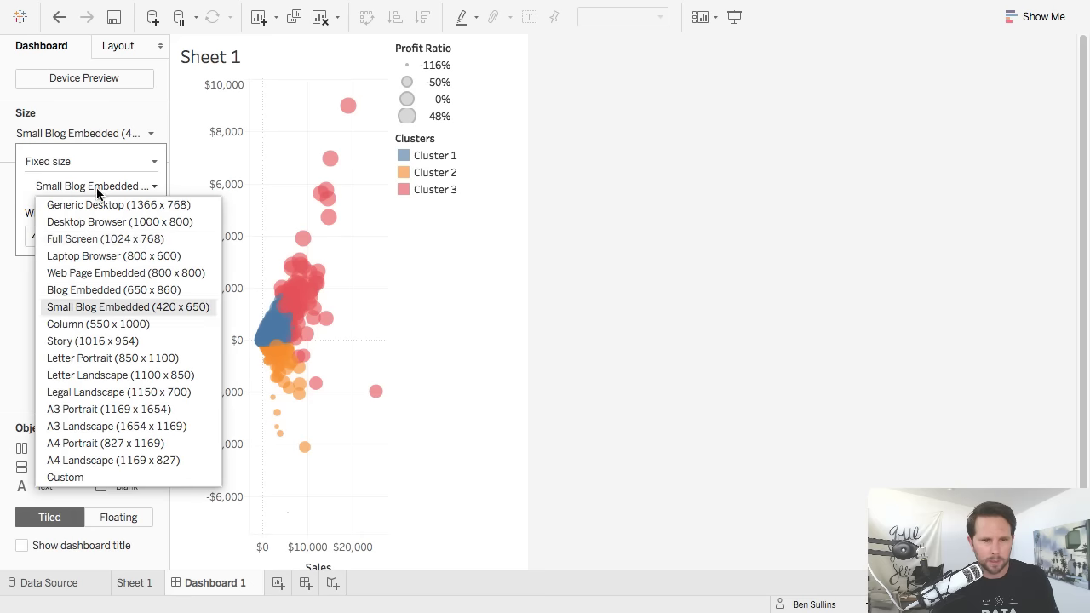
left_click(108, 289)
Change the dashboard height to 500 px for a 650 x 500 size.
left_click(107, 239)
double_click(106, 239)
type("65")
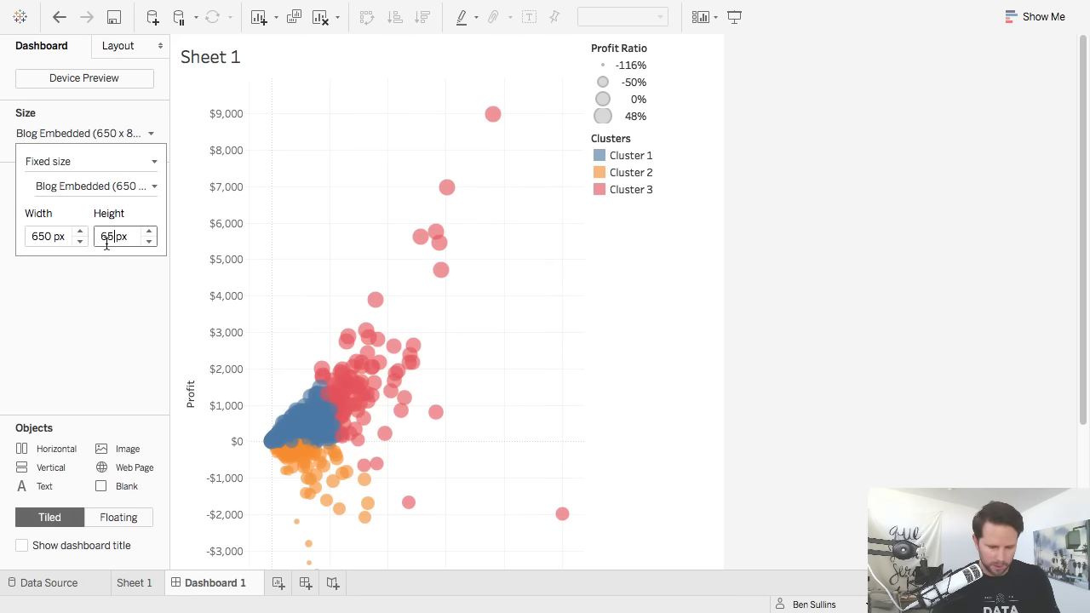
type("0")
key("Return")
type("500")
key("Return")
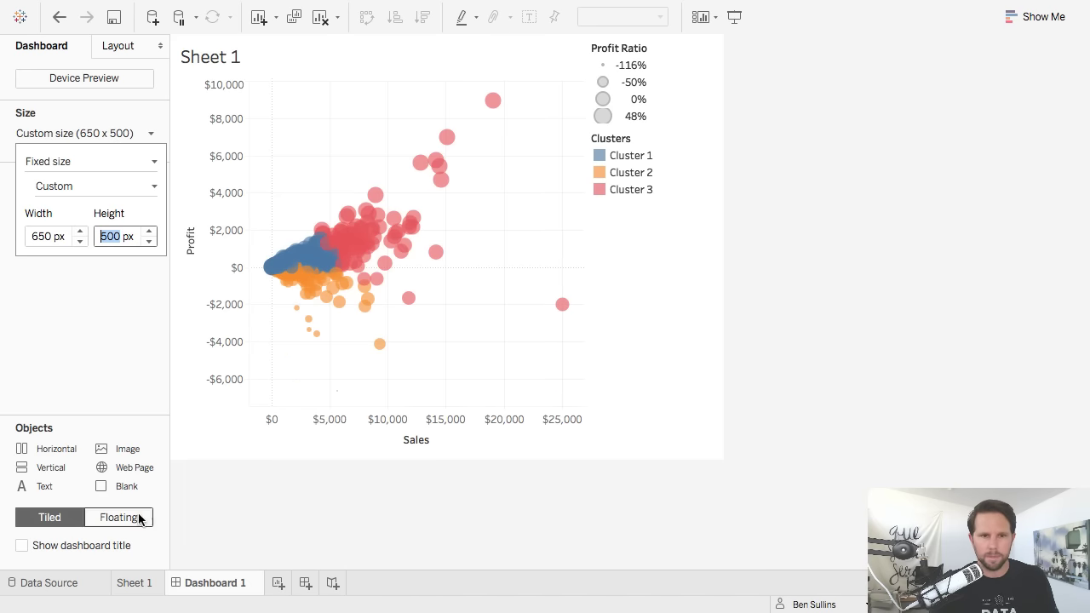
left_click(78, 374)
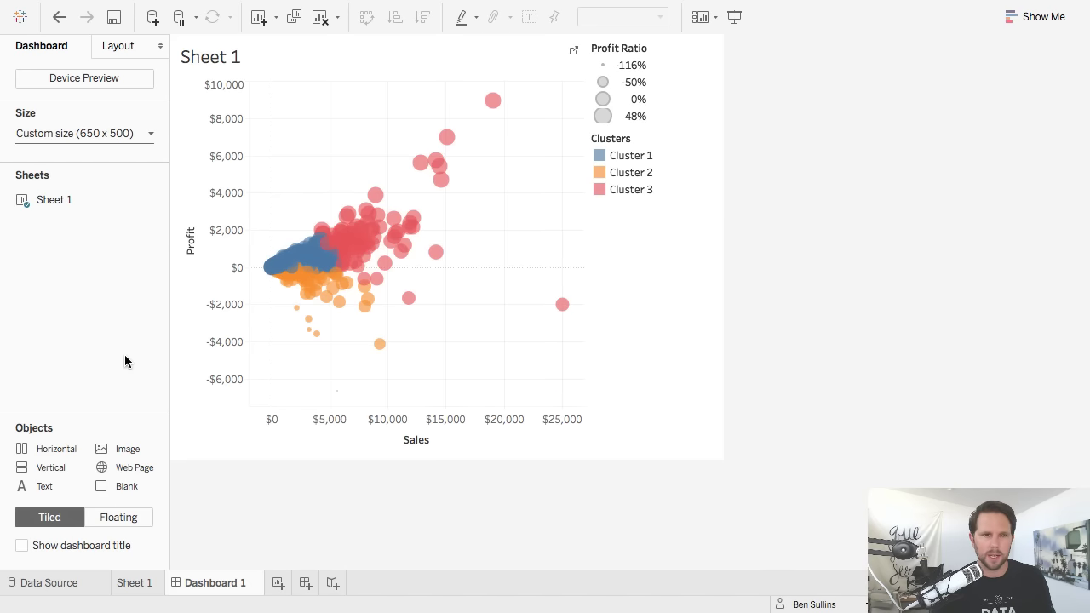
In Device Preview, choose Phone with Generic Phone (375 x 667) and add a phone layout.
left_click(87, 79)
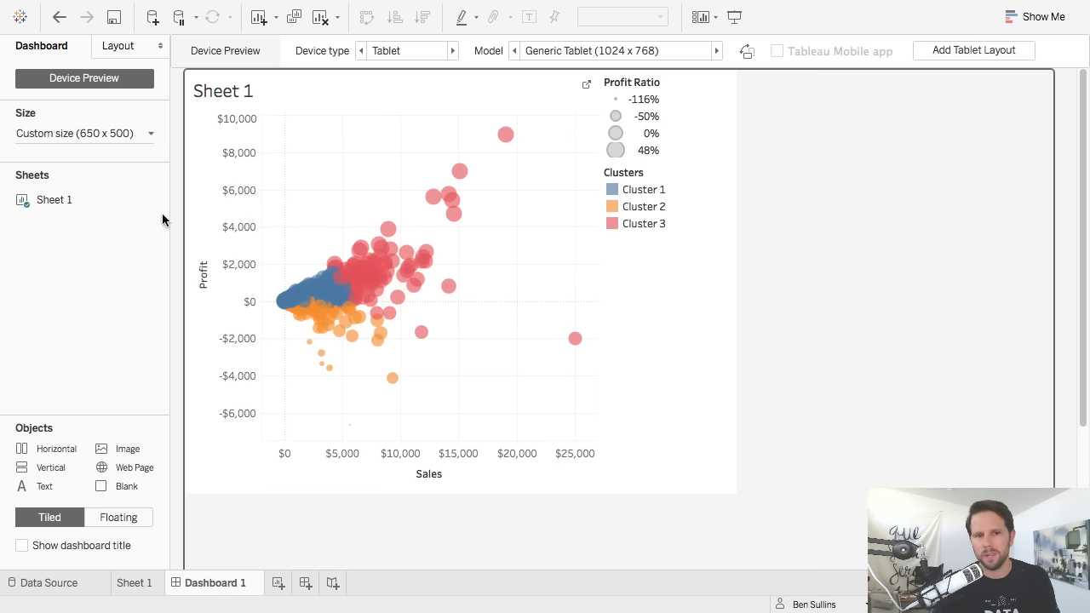
left_click(401, 53)
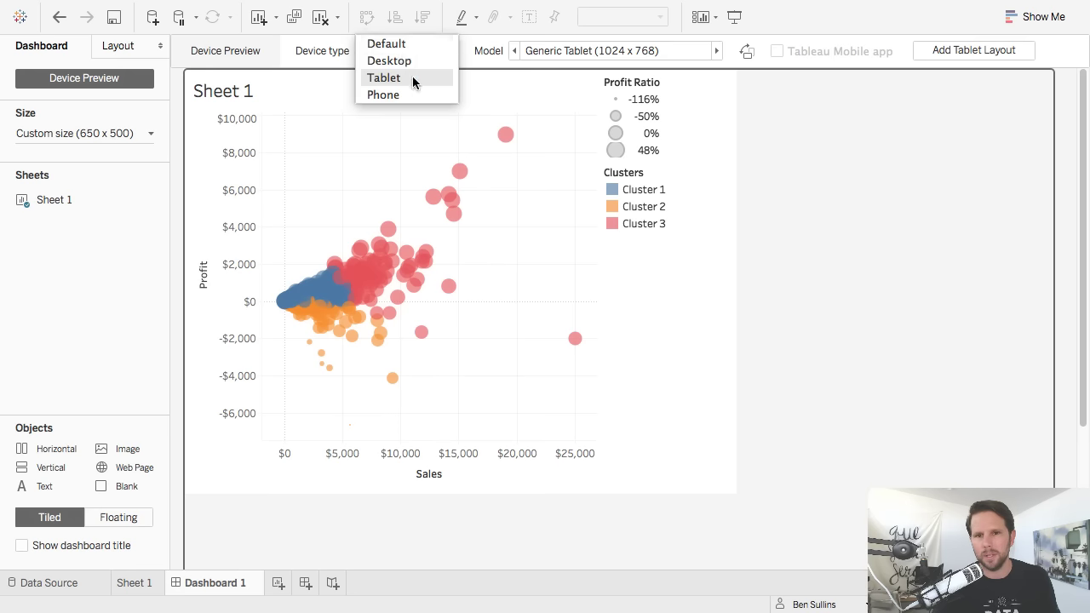
left_click(383, 94)
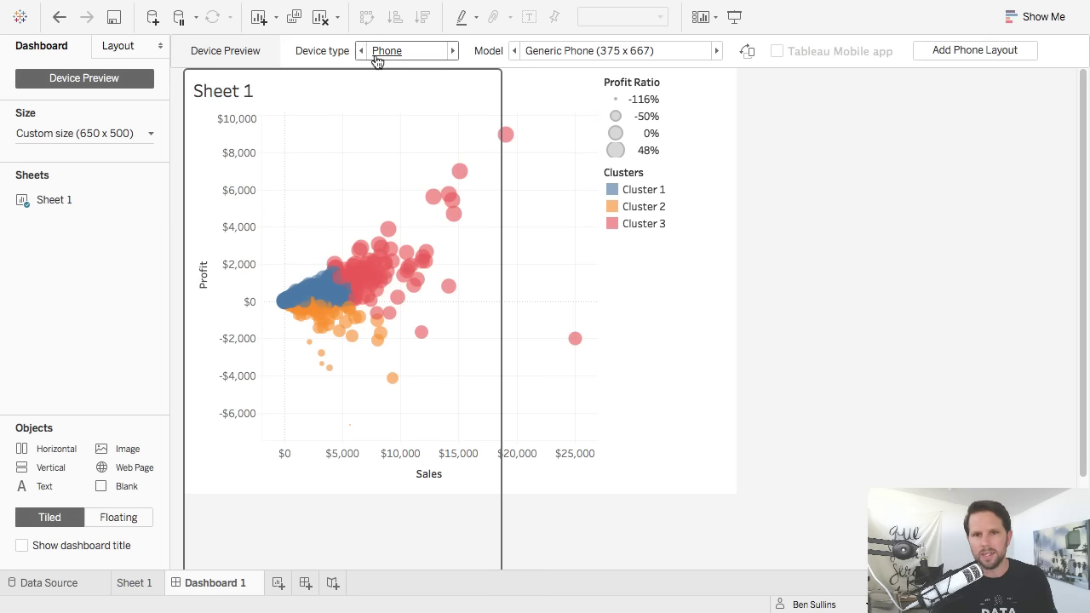
left_click(553, 56)
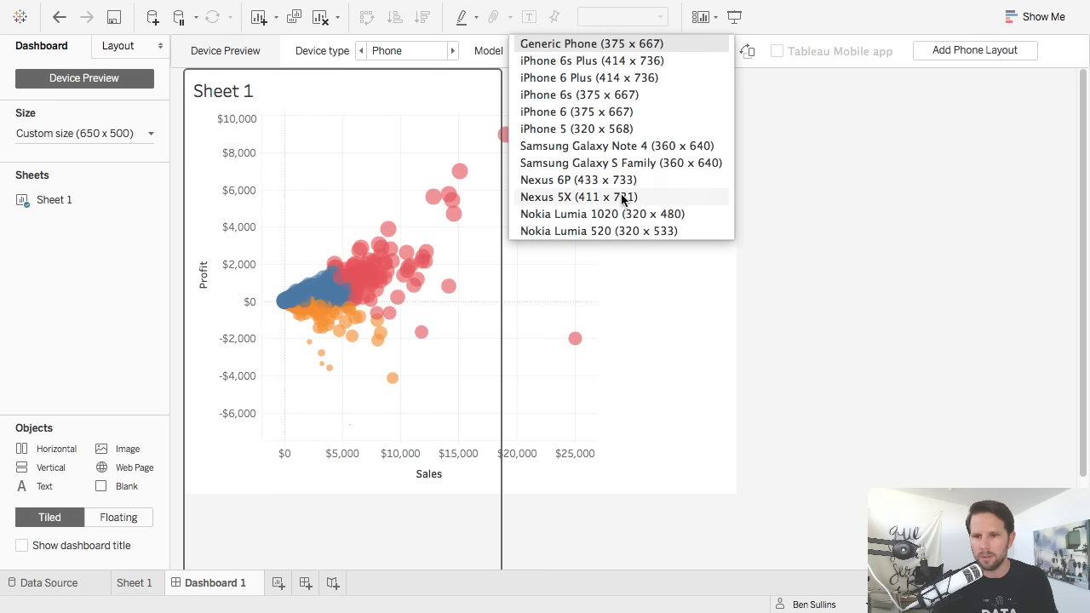
left_click(846, 221)
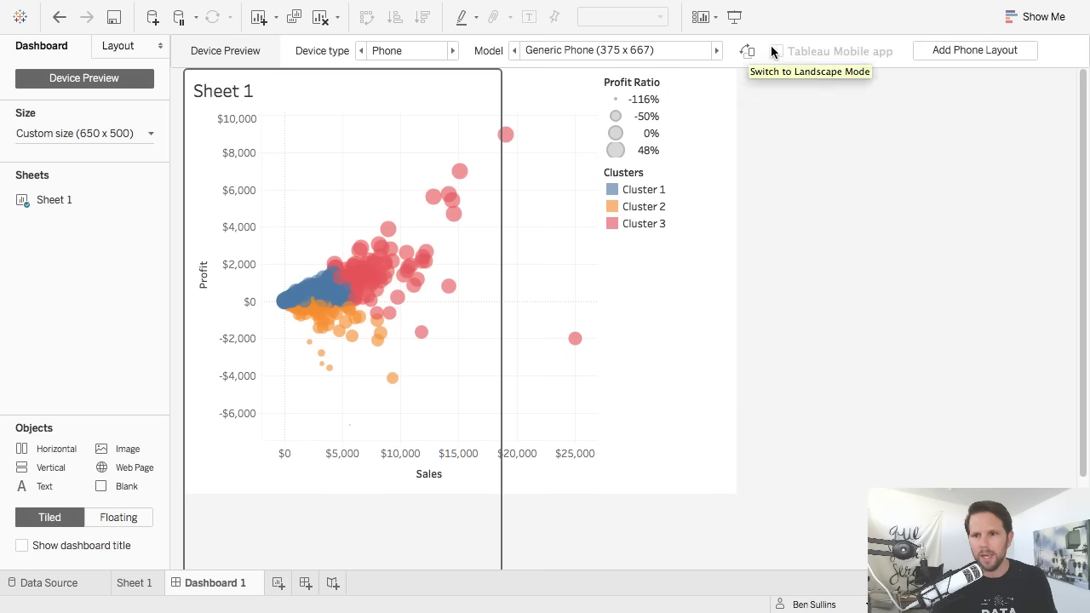
left_click(975, 51)
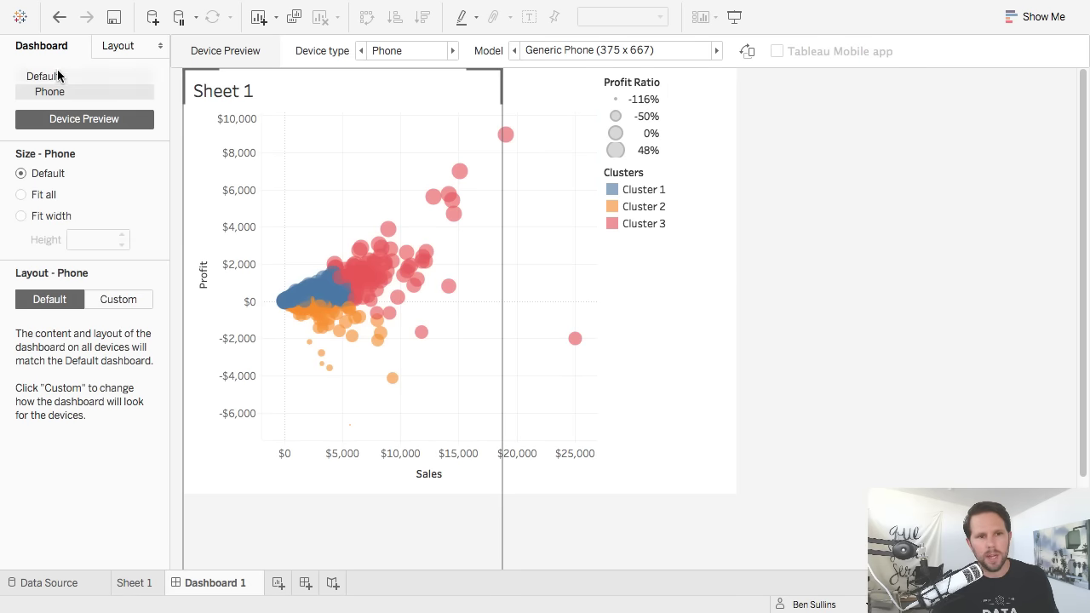
Set the Phone layout to Fit width after trying Fit all.
left_click(58, 75)
left_click(61, 93)
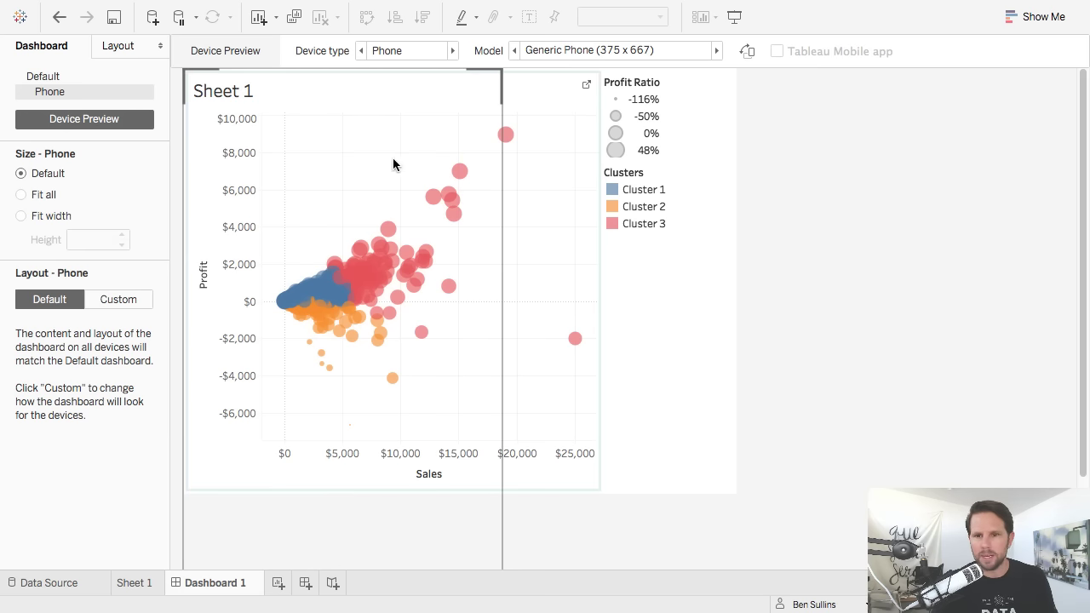
scroll(455, 543, "down", 3)
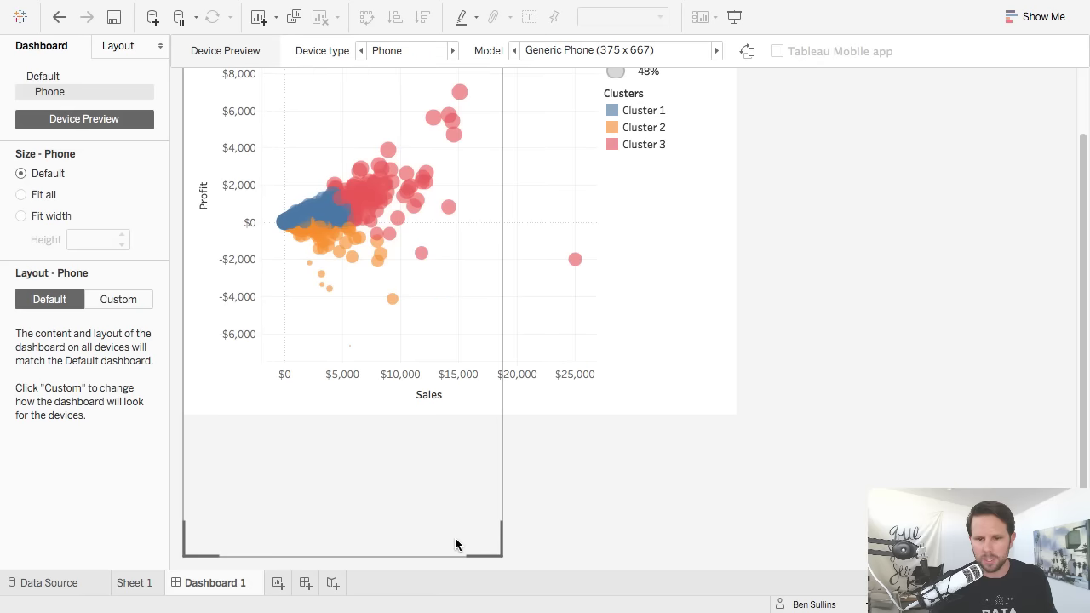
scroll(455, 544, "up", 3)
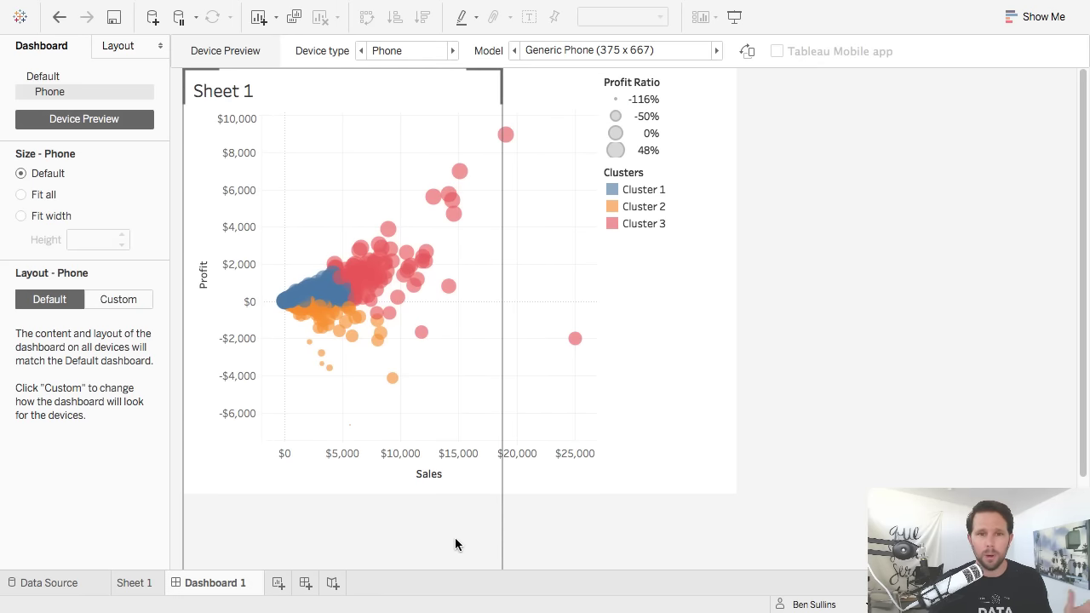
scroll(456, 544, "down", 3)
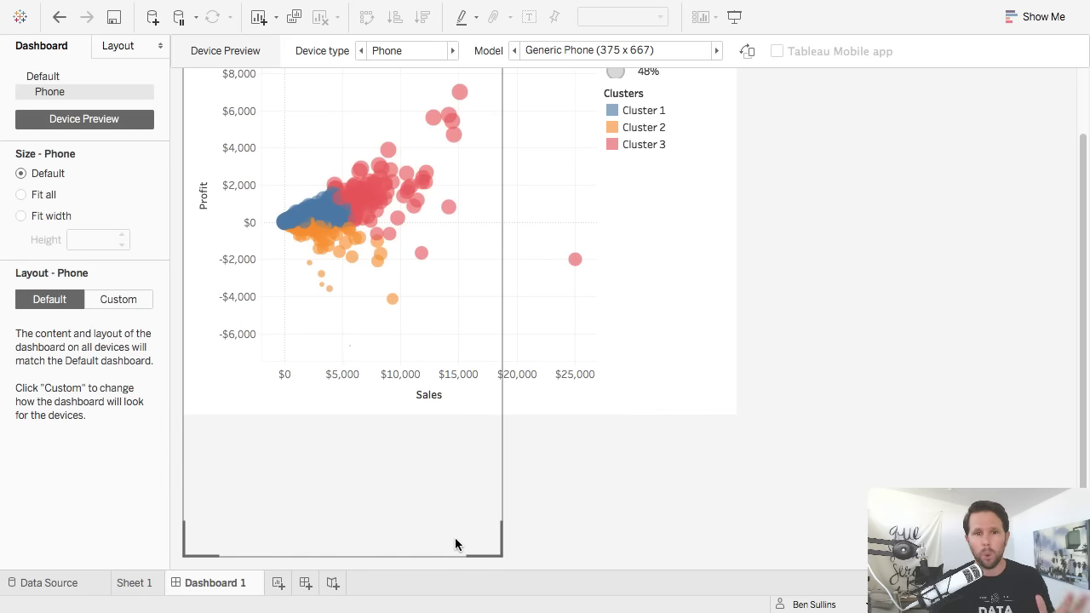
scroll(455, 544, "up", 3)
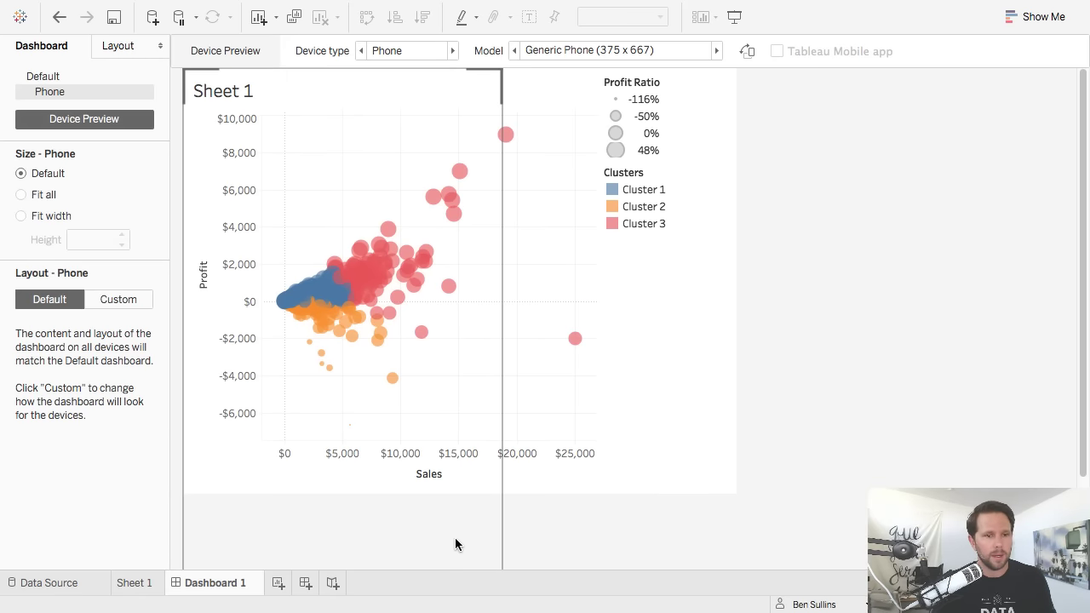
left_click(22, 195)
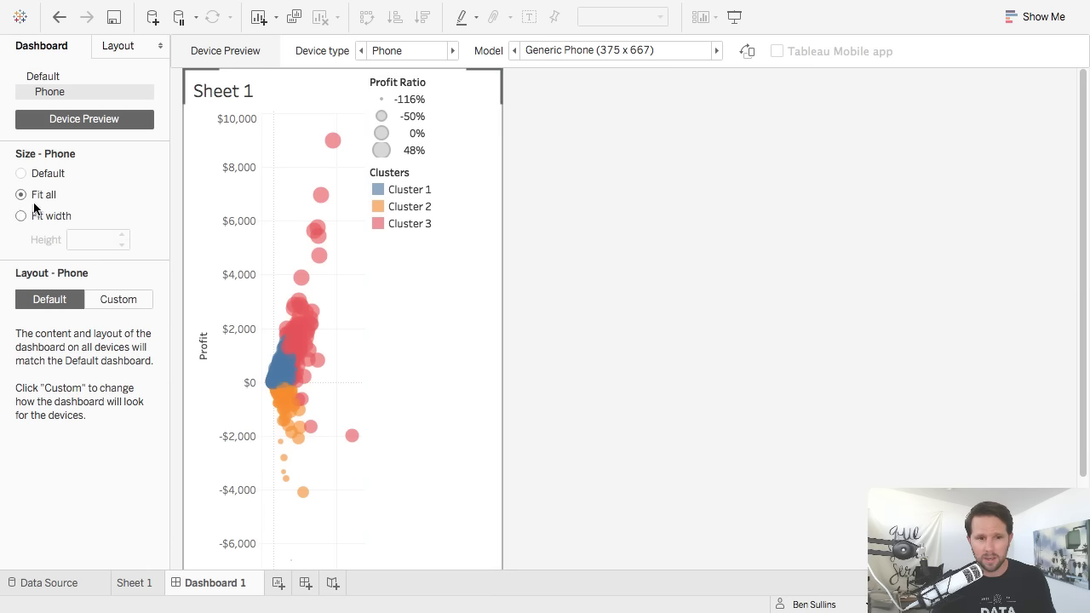
left_click(20, 217)
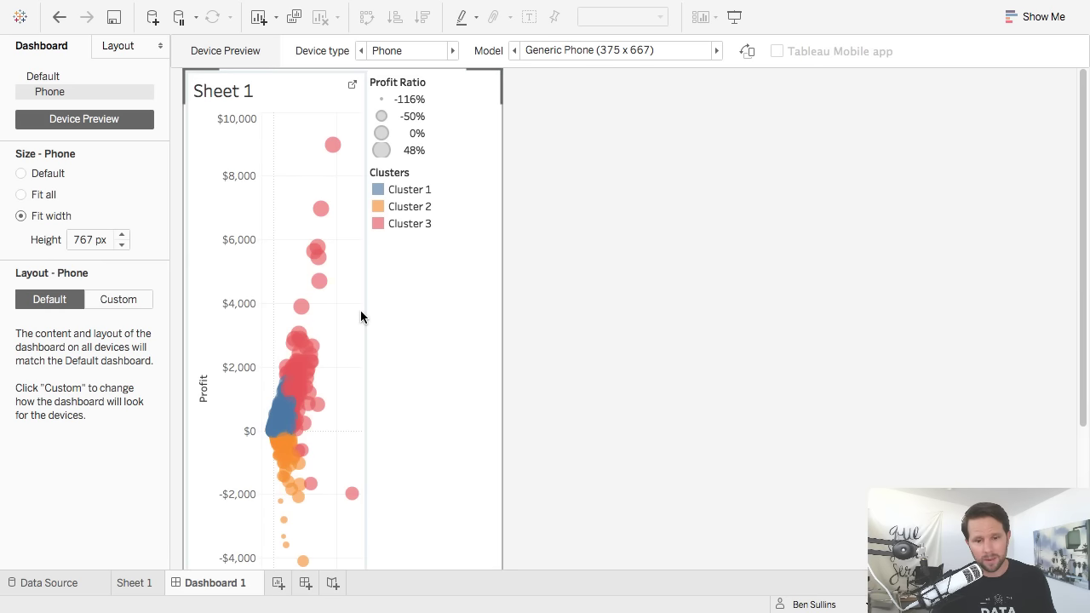
Give the phone layout a 500 px height, keeping Fit width over Fit all.
scroll(427, 343, "down", 5)
scroll(428, 343, "up", 5)
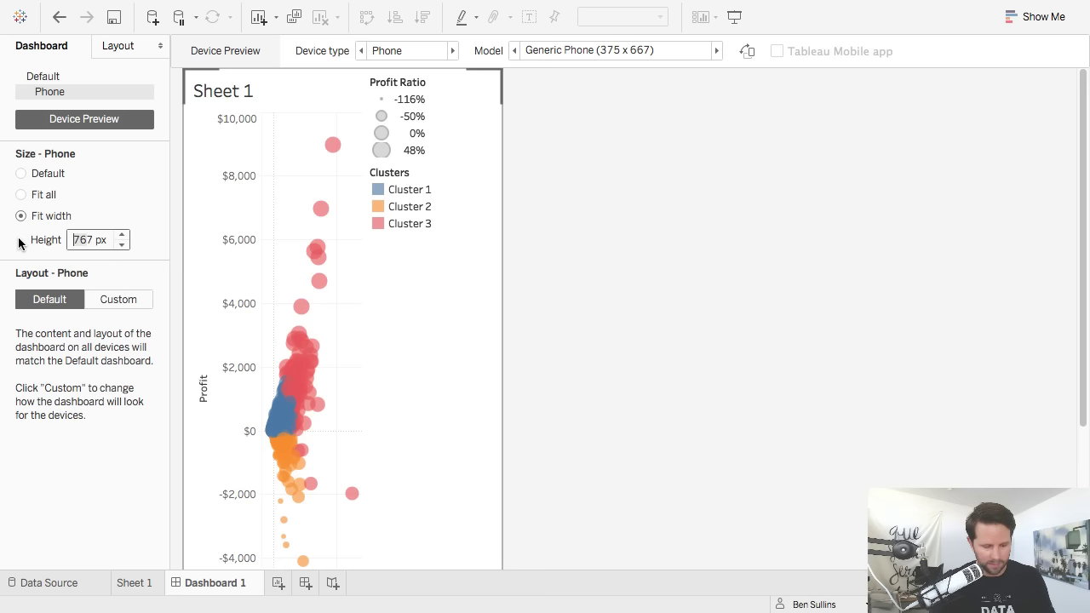
type("500")
key("Return")
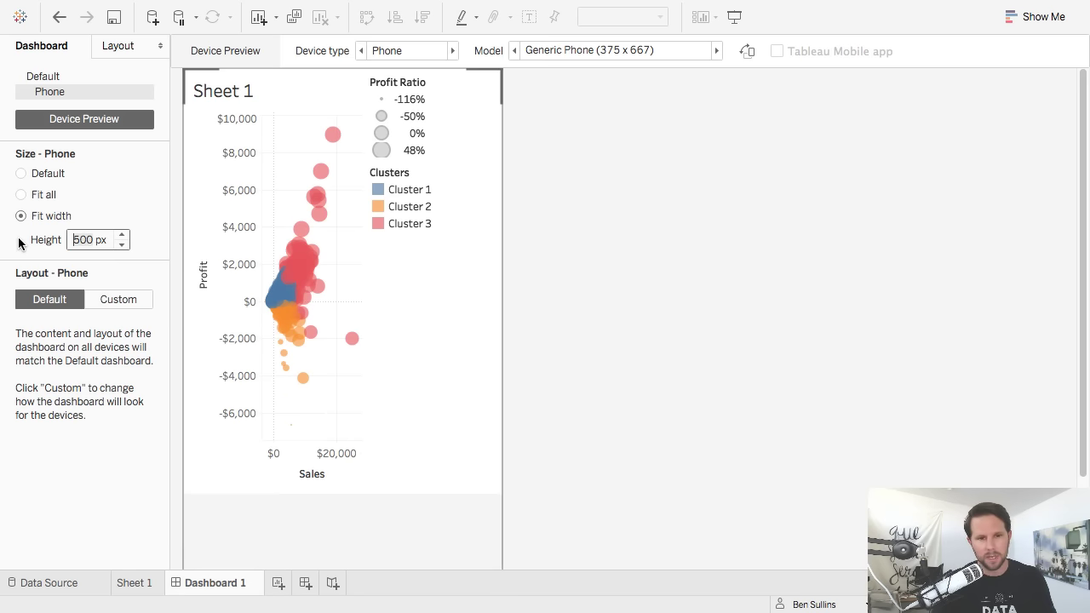
left_click(40, 196)
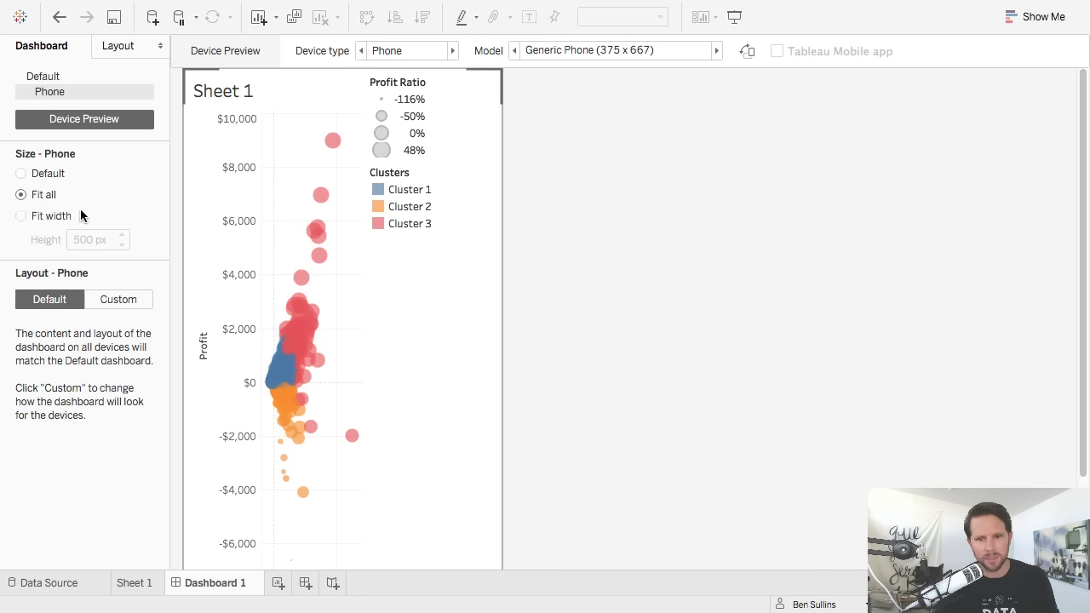
left_click(55, 216)
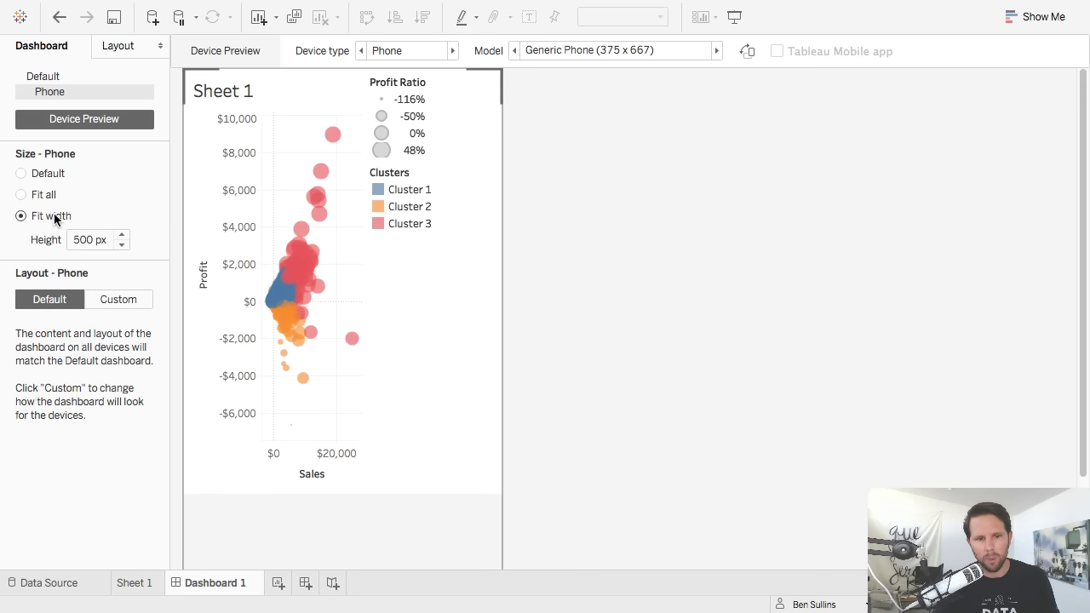
left_click(453, 185)
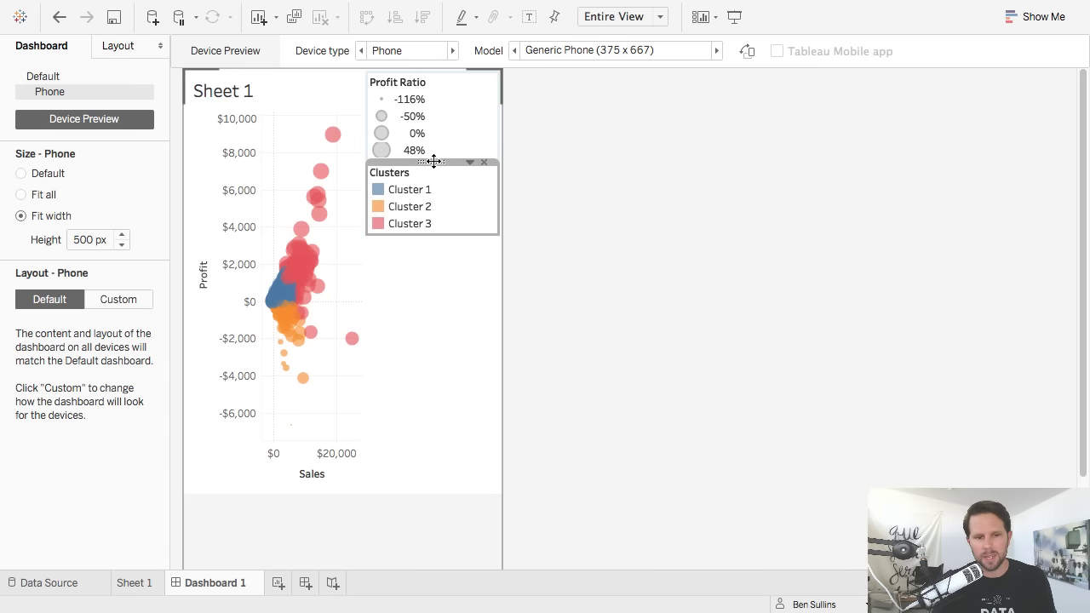
Switch the phone layout to Custom and place Clusters and Profit Ratio legends side by side below the chart.
left_click(120, 301)
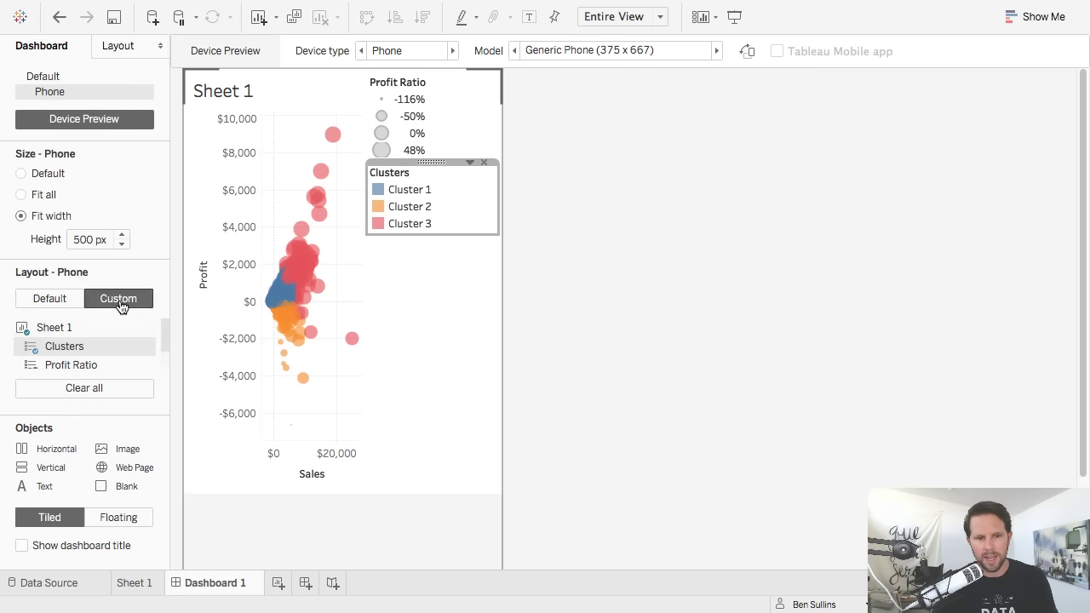
left_click_drag(431, 162, 280, 444)
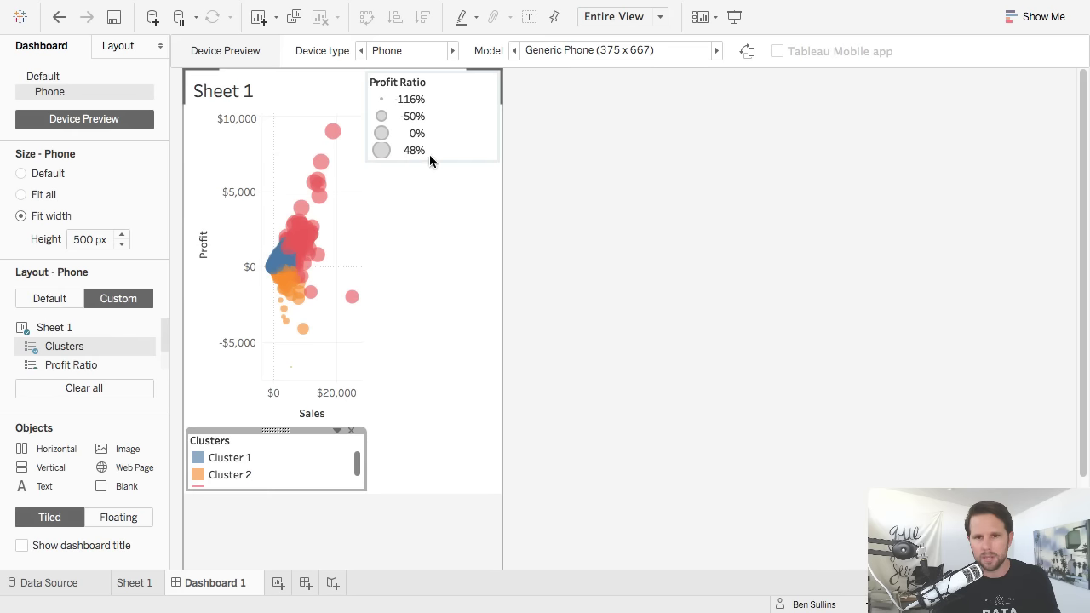
left_click(451, 123)
left_click_drag(433, 73, 293, 463)
left_click(577, 462)
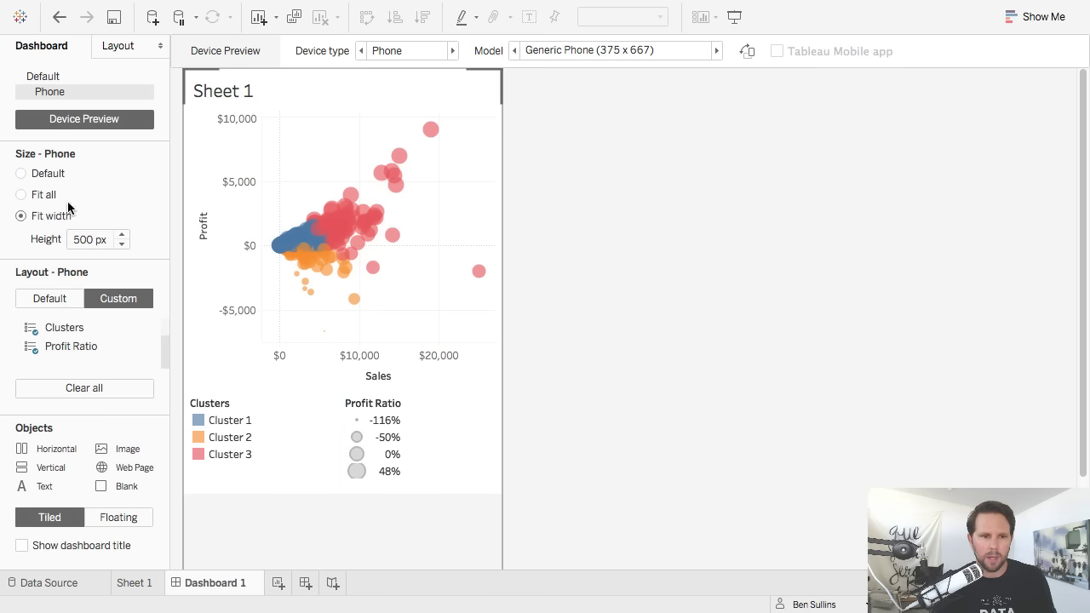
Set the phone layout height to 667 px, after trying 560 px, and compare with the Default layout.
double_click(85, 240)
type("560")
key("Return")
scroll(1000, 263, "down", 3)
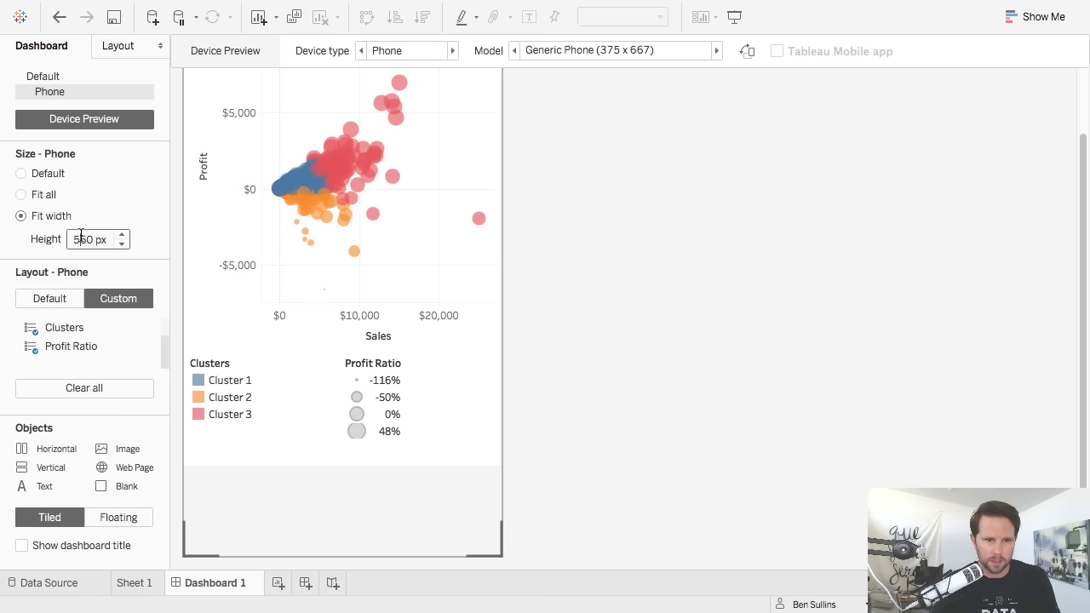
type("667")
key("Return")
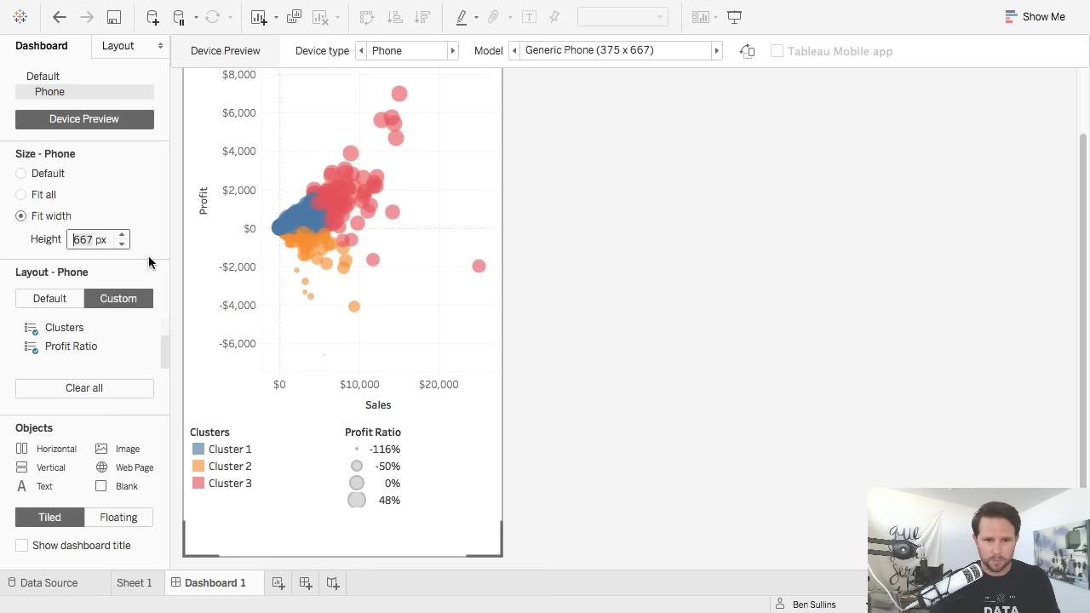
scroll(665, 281, "up", 3)
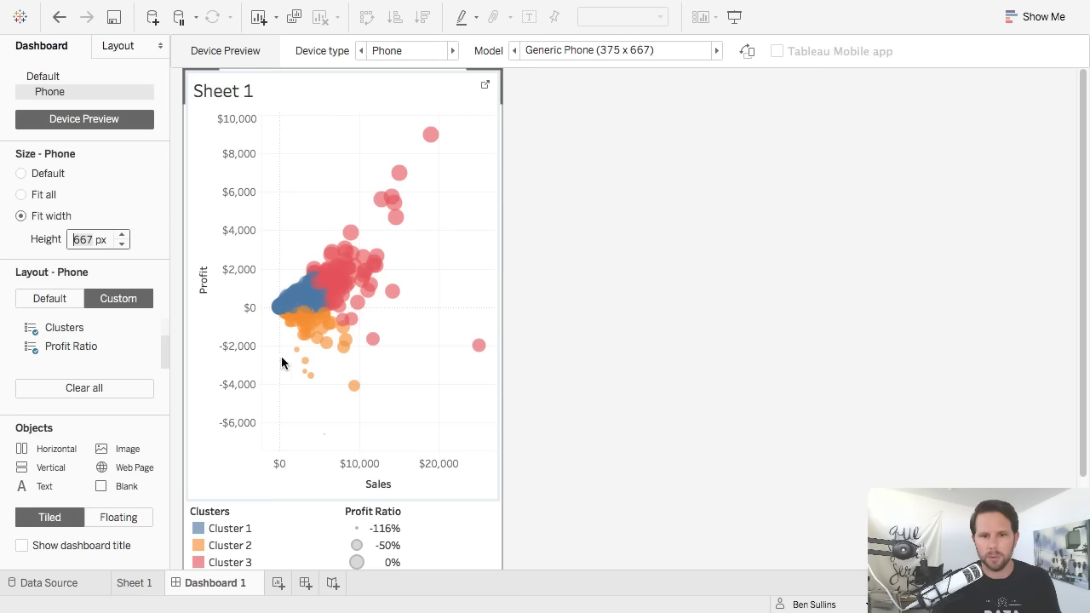
scroll(571, 408, "down", 4)
scroll(571, 408, "up", 4)
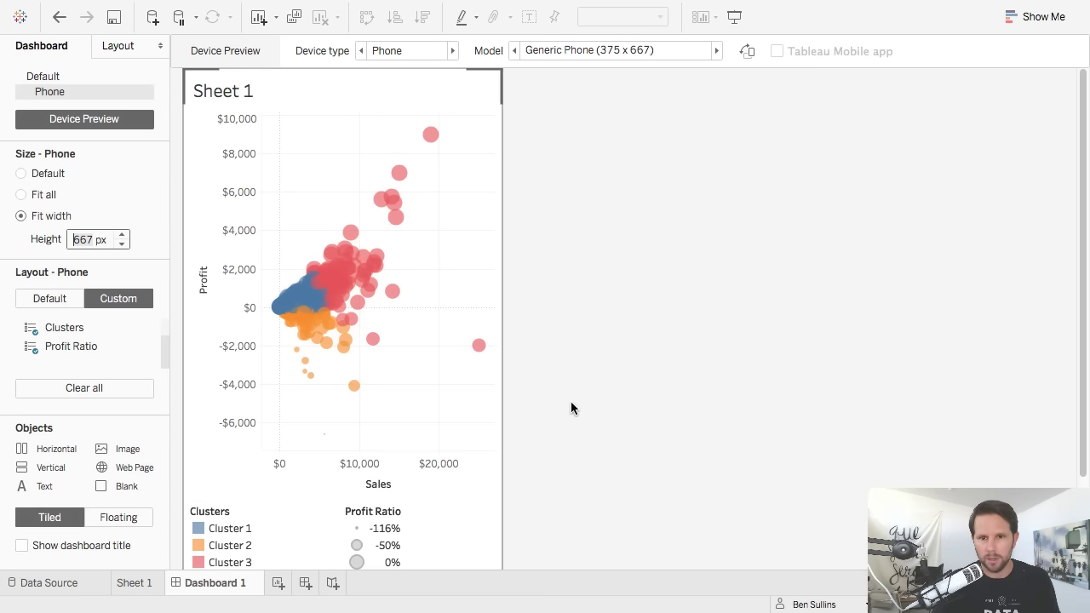
left_click(45, 77)
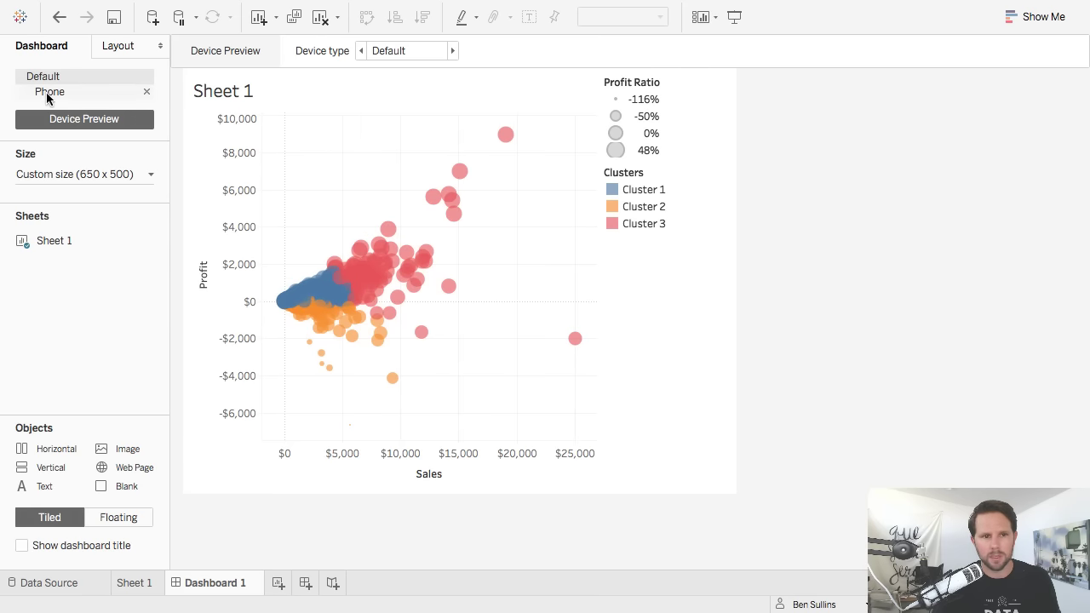
left_click(51, 91)
scroll(626, 421, "down", 2)
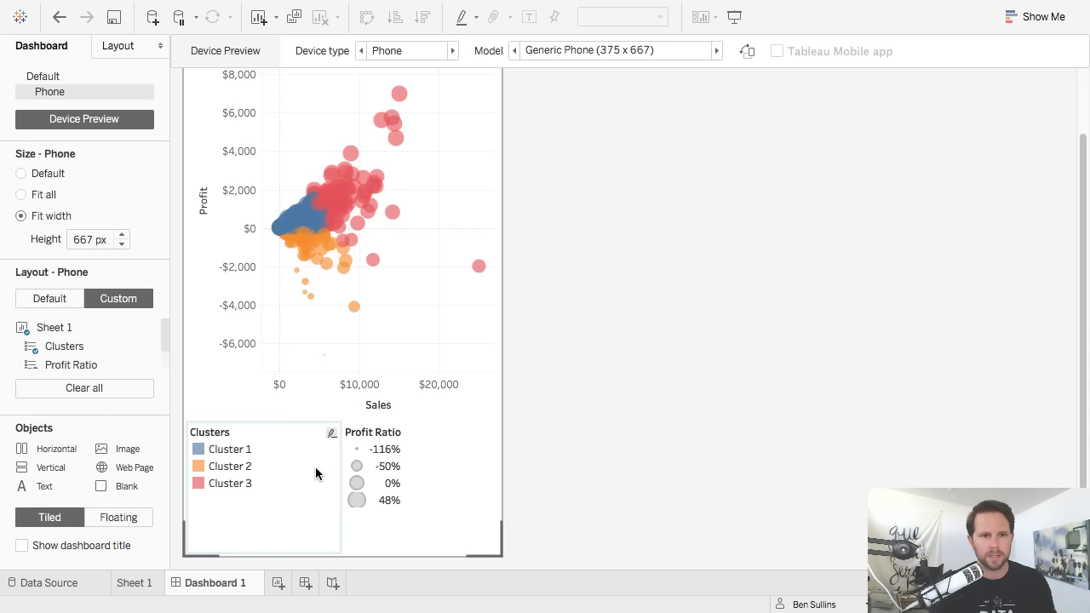
scroll(729, 213, "up", 3)
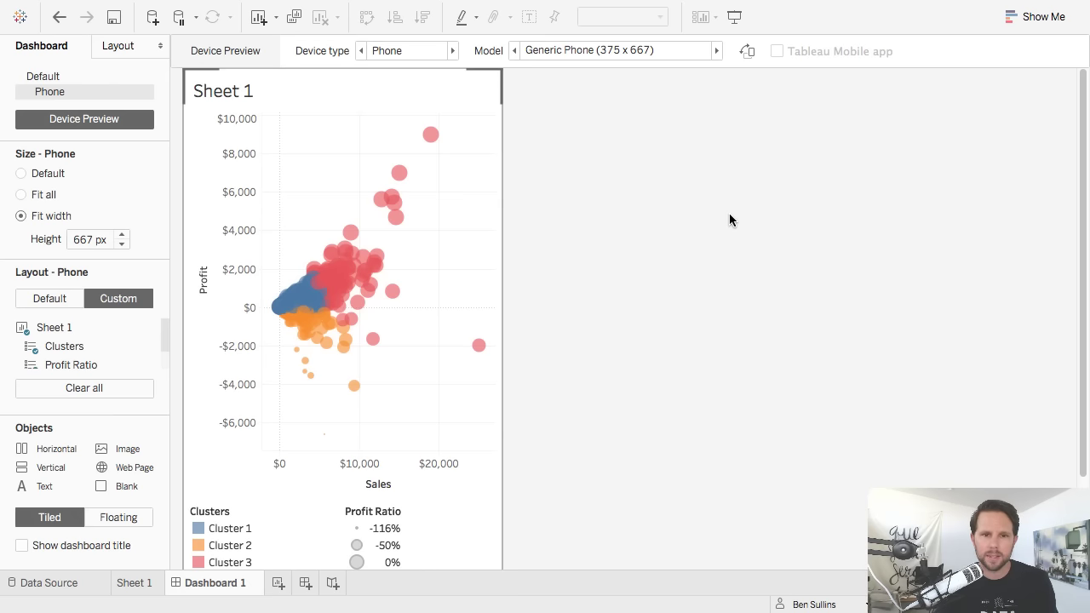
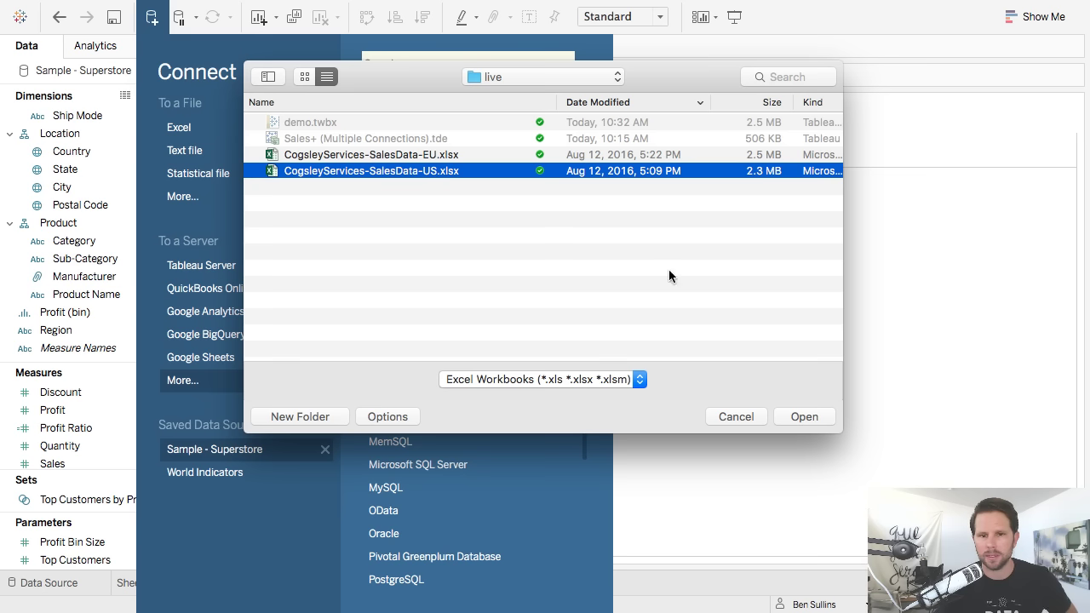
Connect to the CogsleyServices-SalesData-US workbook, put its Sales sheet on the canvas, and add a connection.
left_click(805, 416)
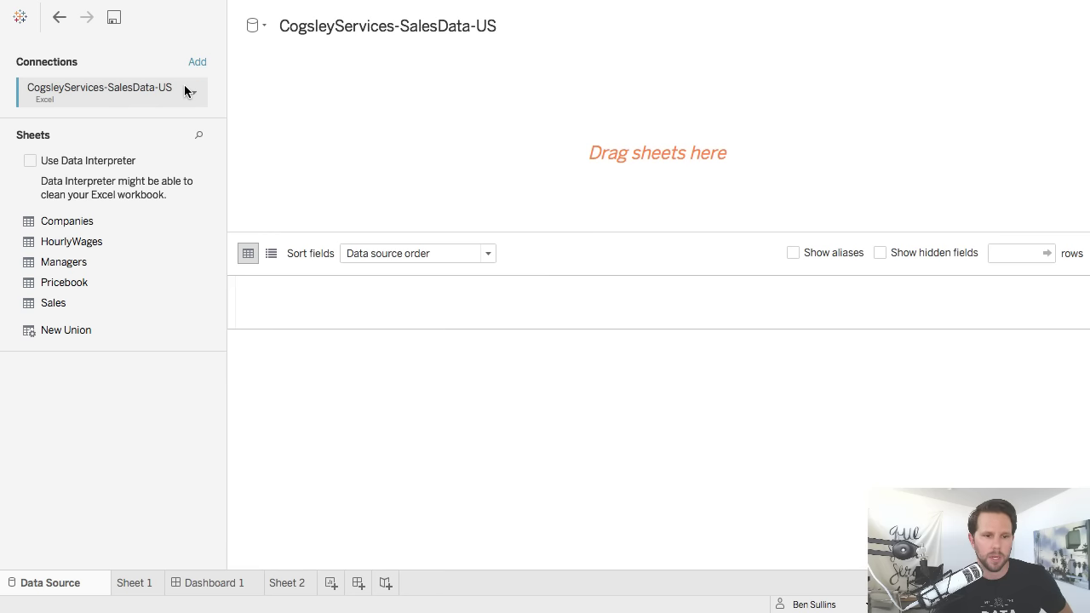
left_click_drag(55, 303, 463, 151)
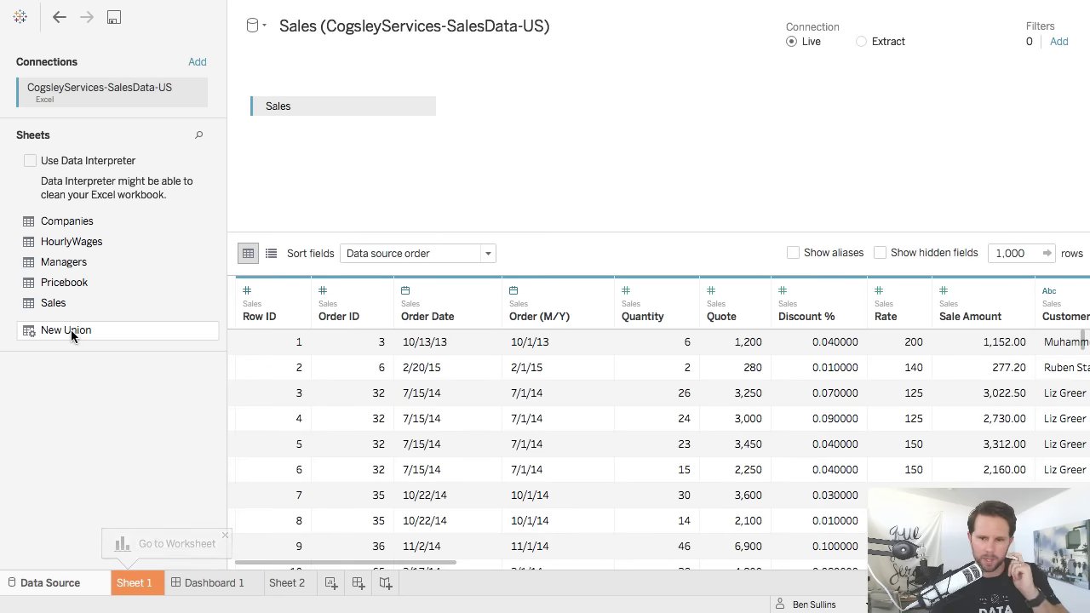
left_click(199, 68)
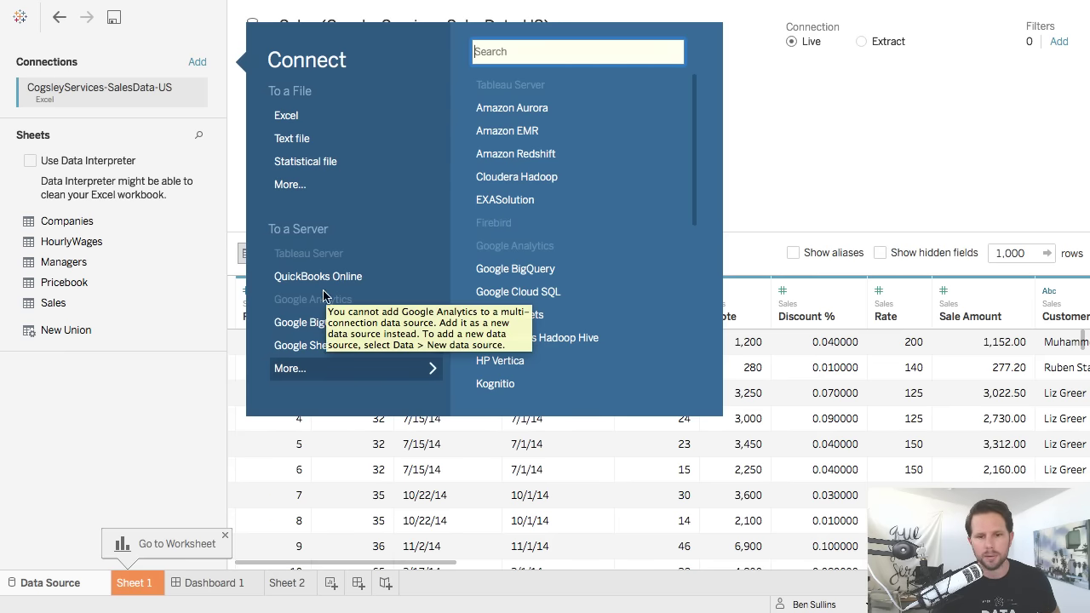
Sign in to Google Sheets with the account e-mail and password, and allow Tableau access.
left_click(309, 345)
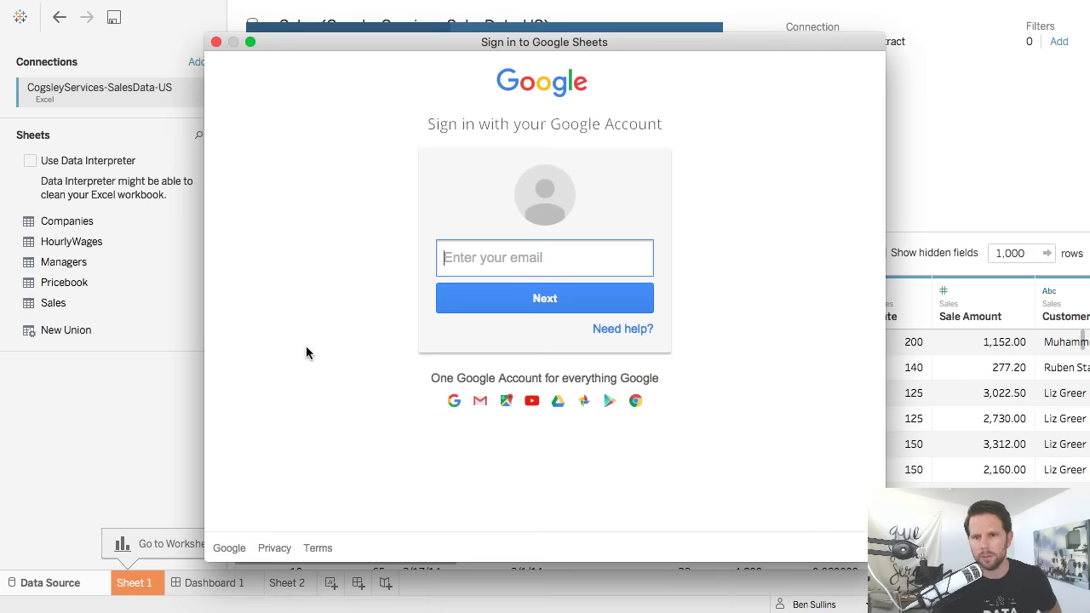
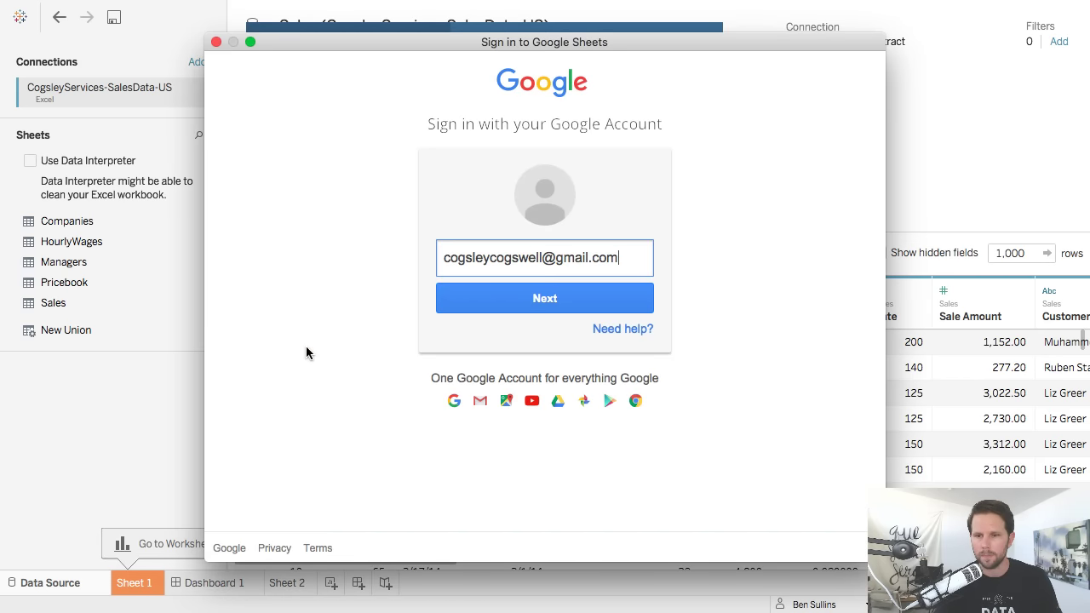
key("Return")
type("***********")
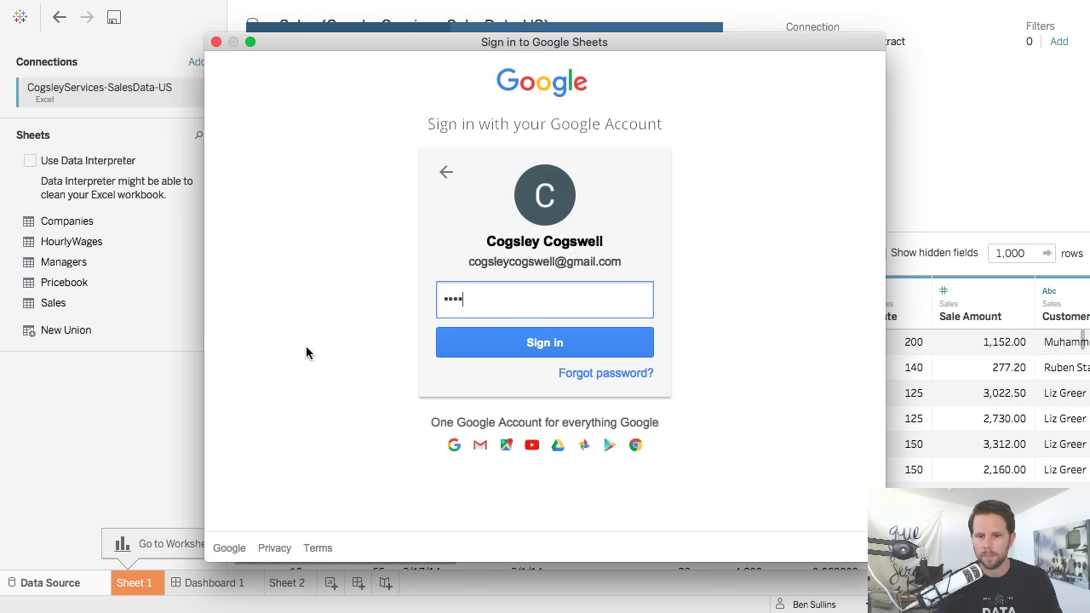
key("Return")
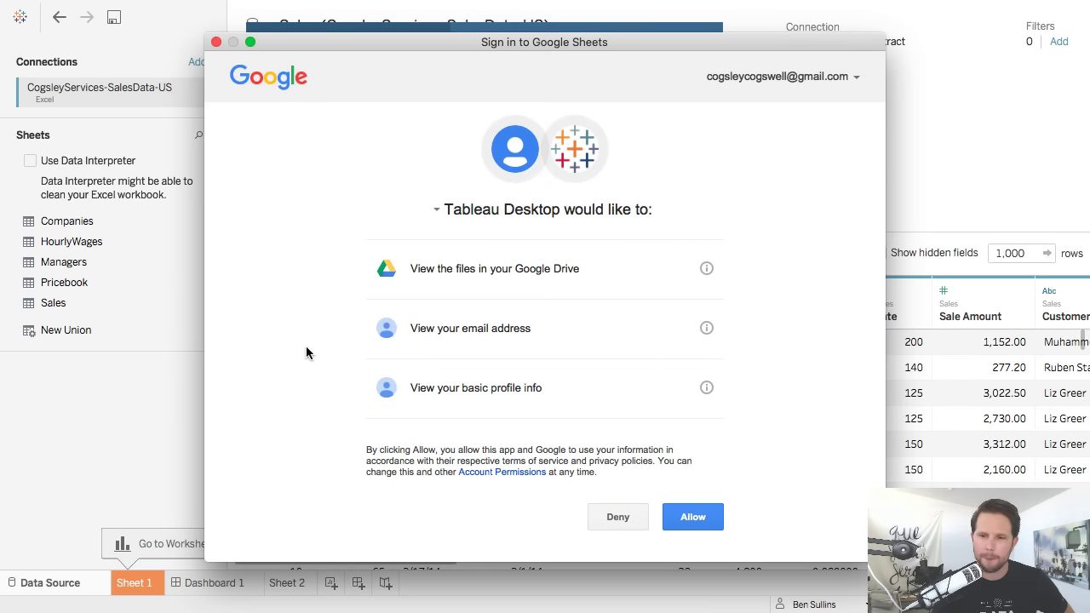
left_click(707, 526)
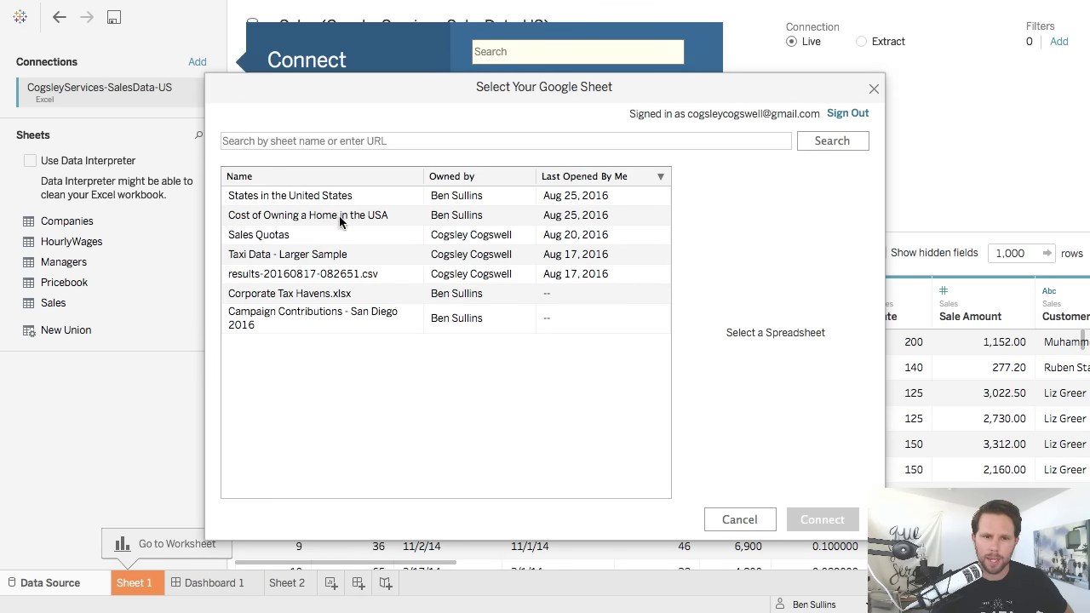
Select the Sales Quotas spreadsheet and connect, then dismiss the Google Sheets internal error.
left_click(321, 238)
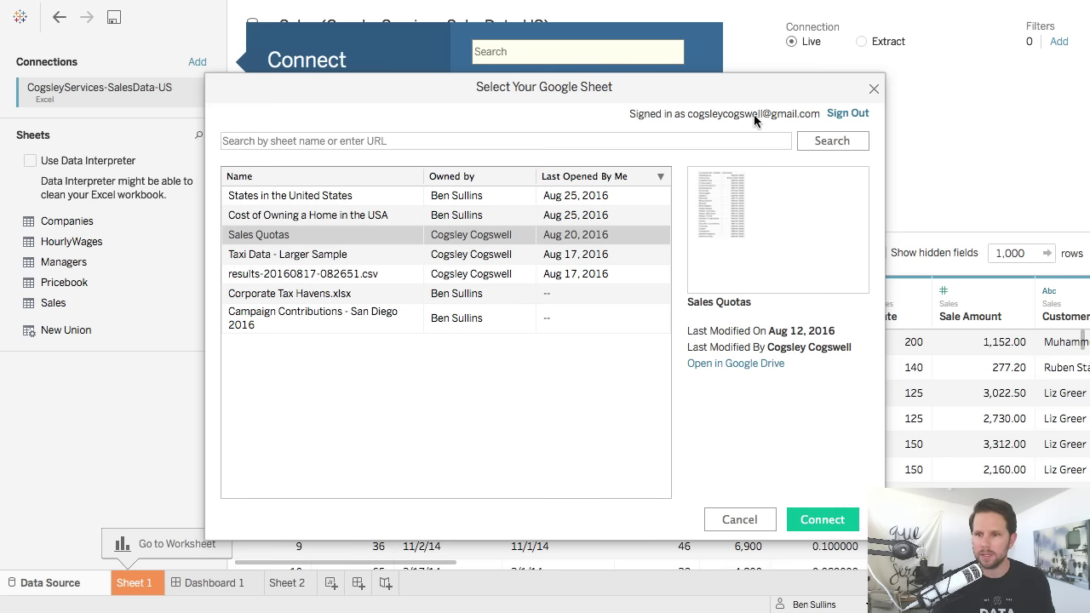
left_click(448, 145)
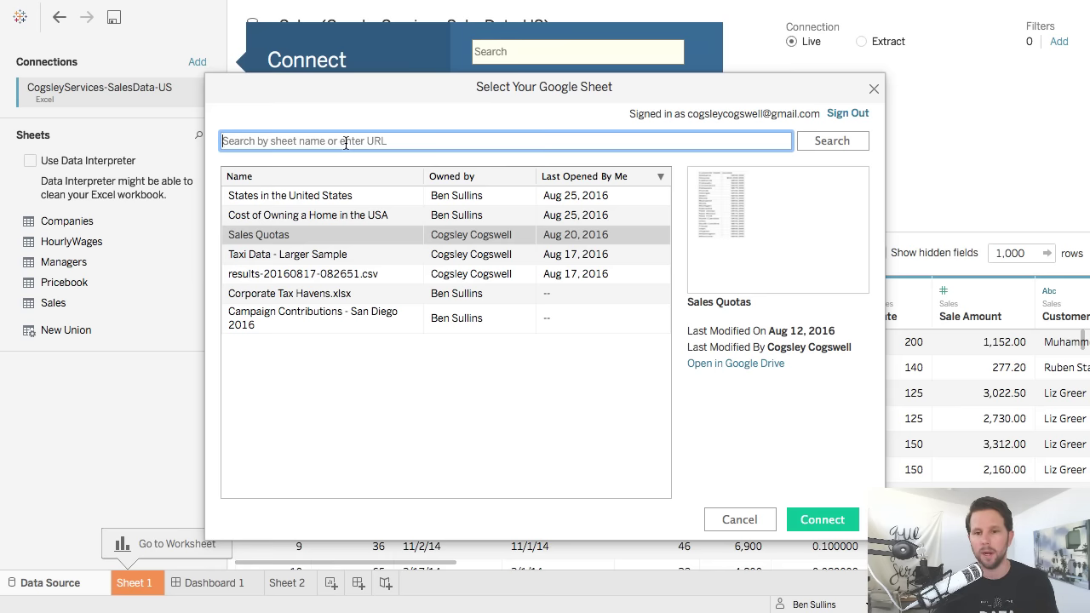
left_click(360, 195)
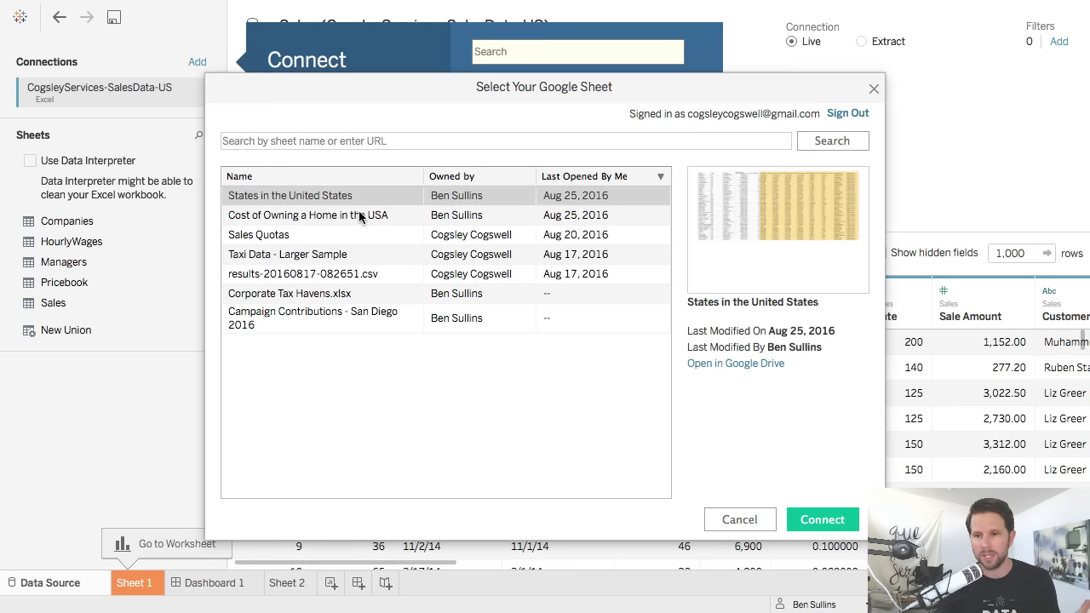
left_click(360, 215)
left_click(353, 235)
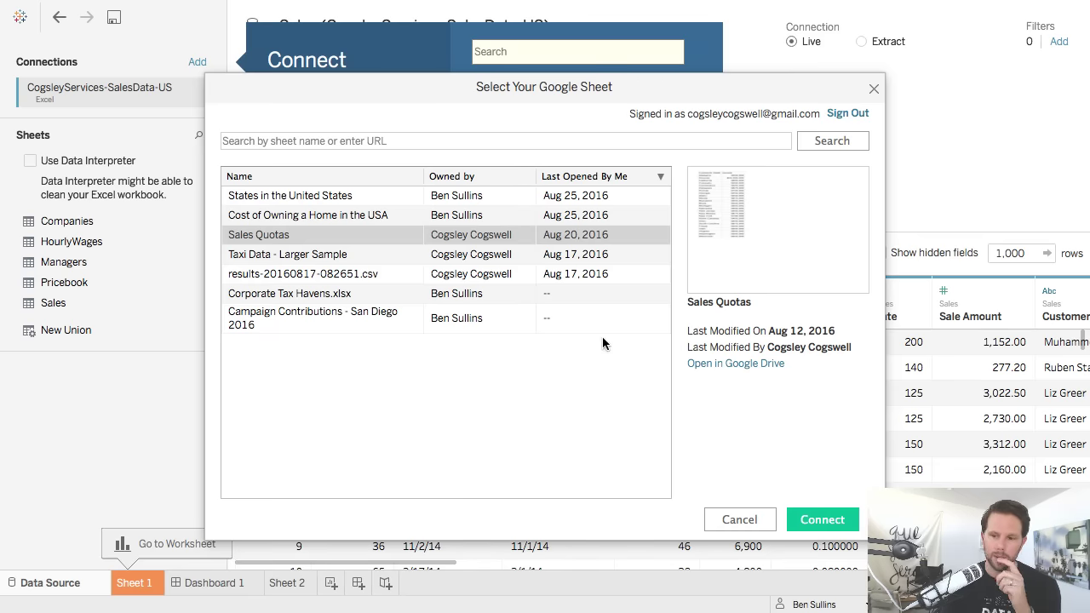
left_click(831, 523)
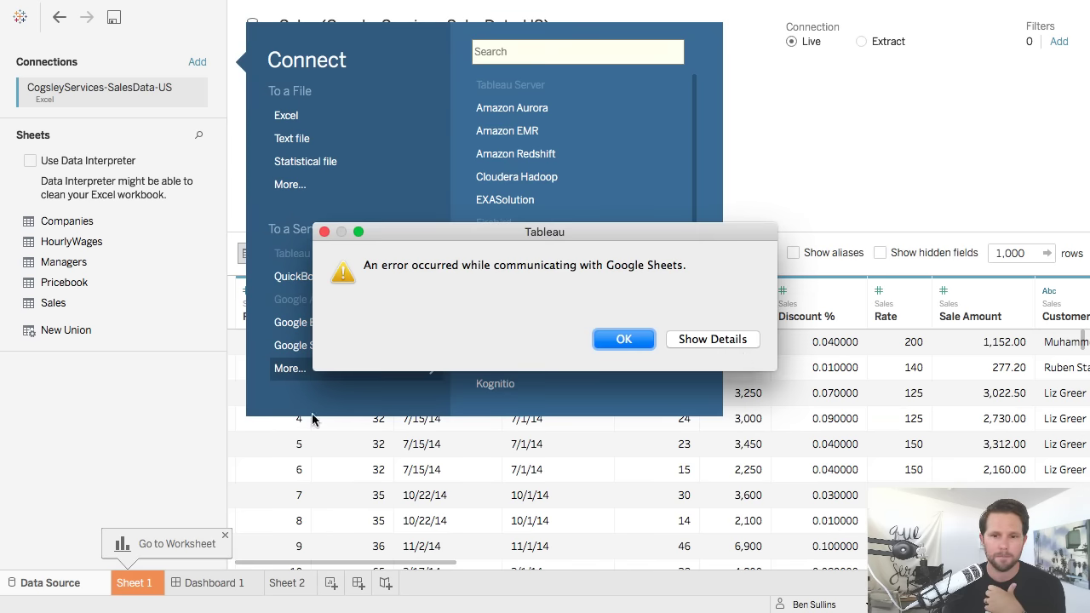
left_click(718, 341)
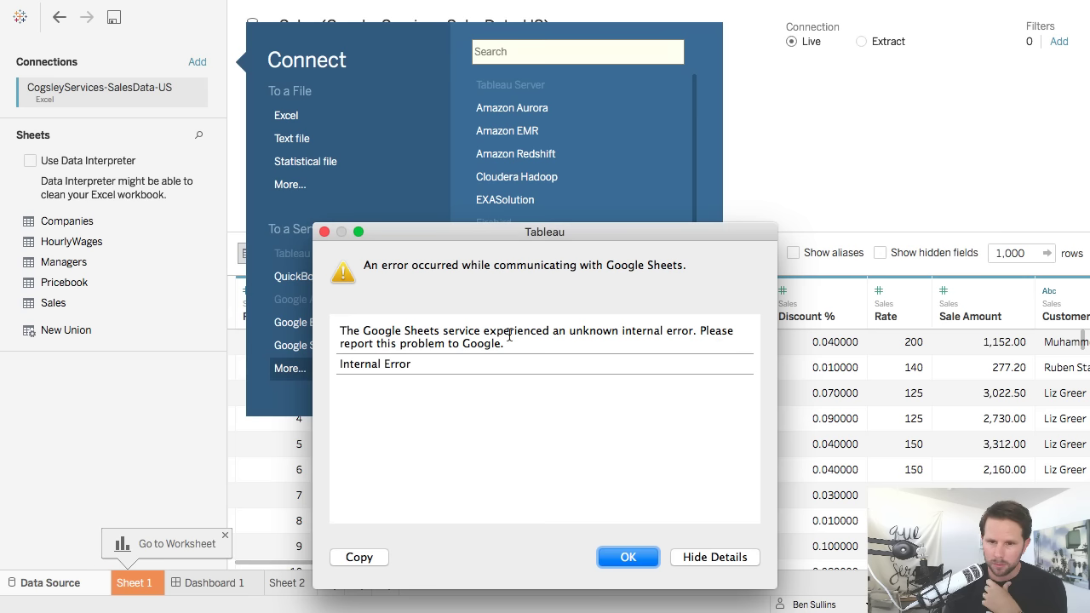
left_click(622, 559)
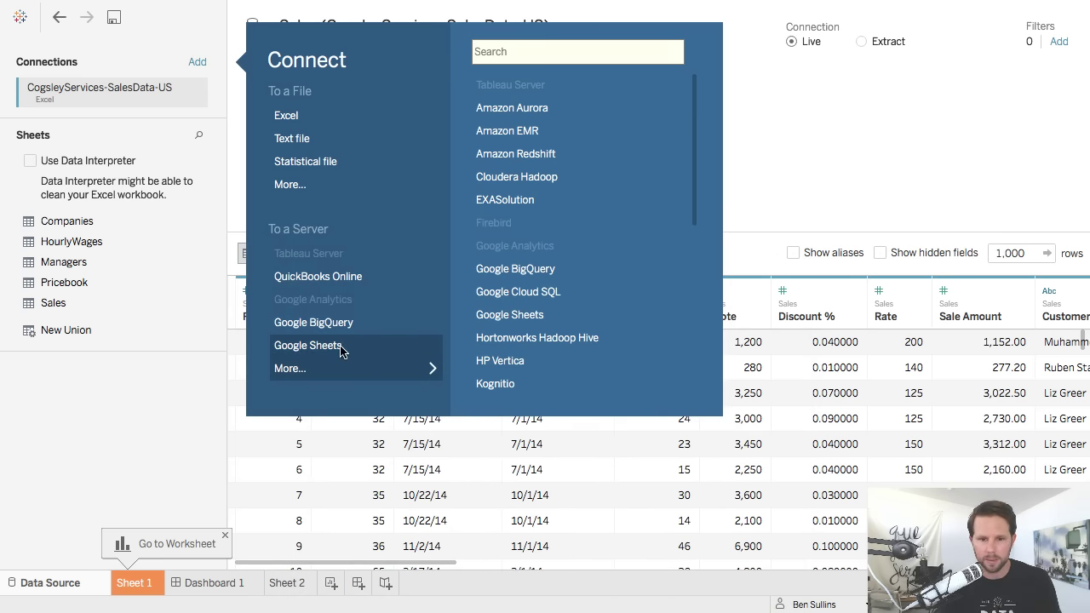
Reconnect to Google Sheets, allow access, and connect to Sales Quotas again.
left_click(341, 348)
left_click(692, 517)
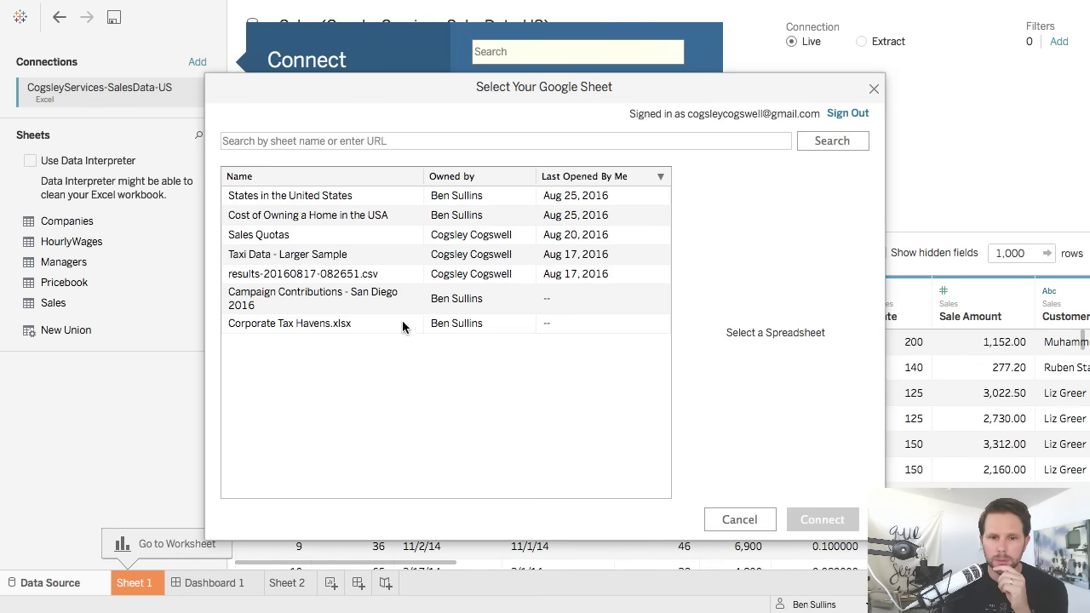
left_click(331, 238)
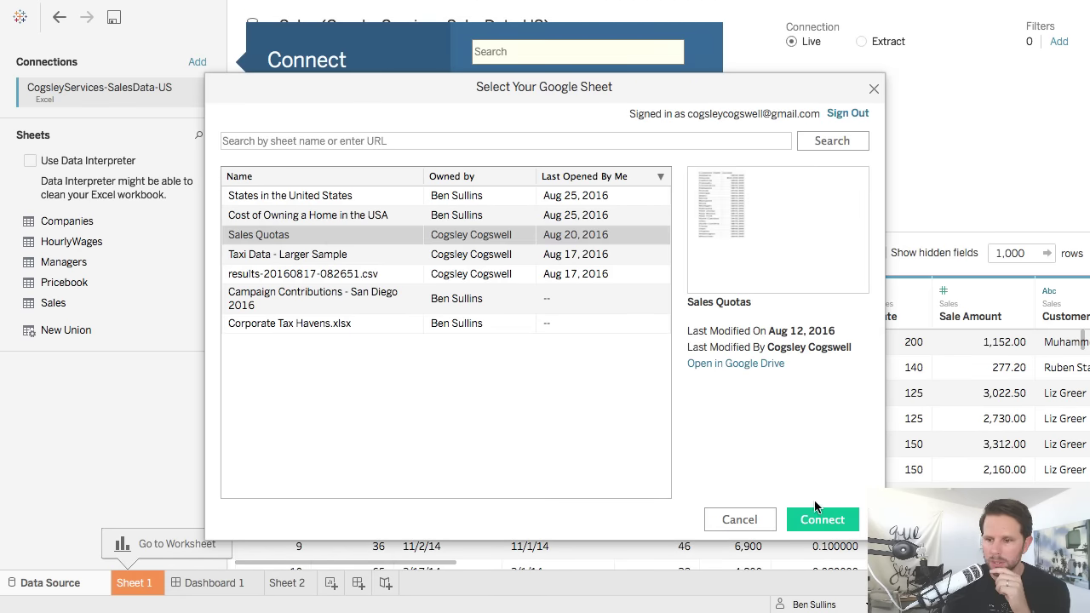
left_click(823, 521)
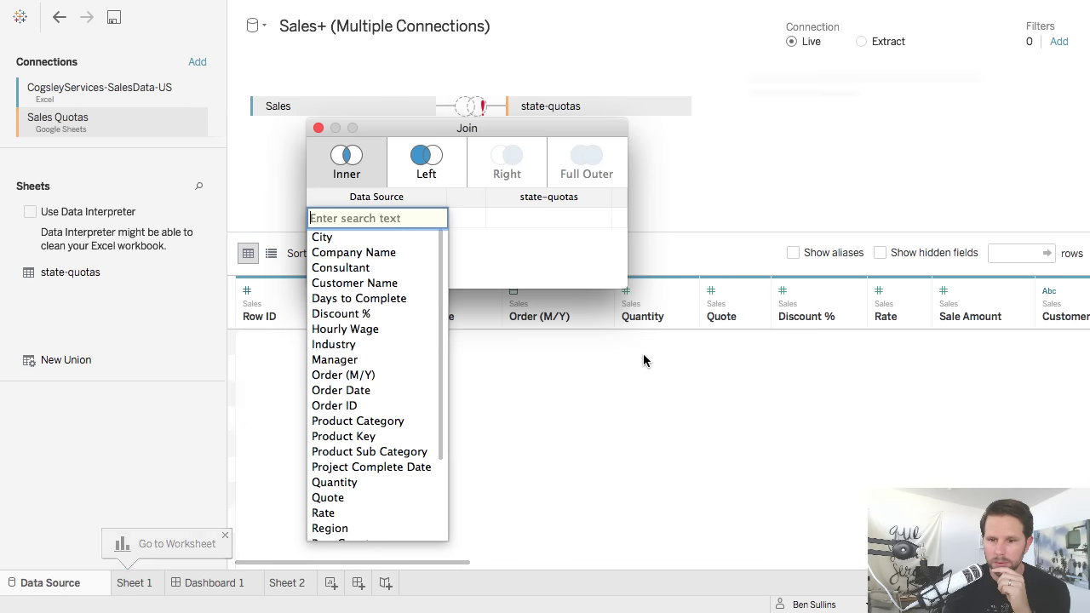
Left-join Sales to state-quotas on State = Customer State, then scroll the grid to Quotas.
type("state")
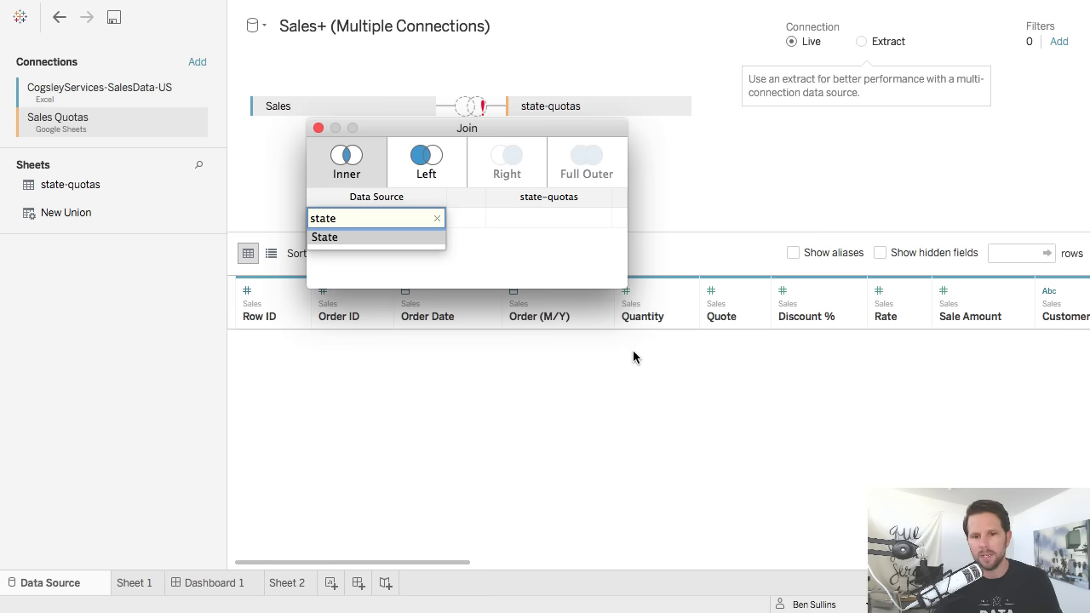
key("Return")
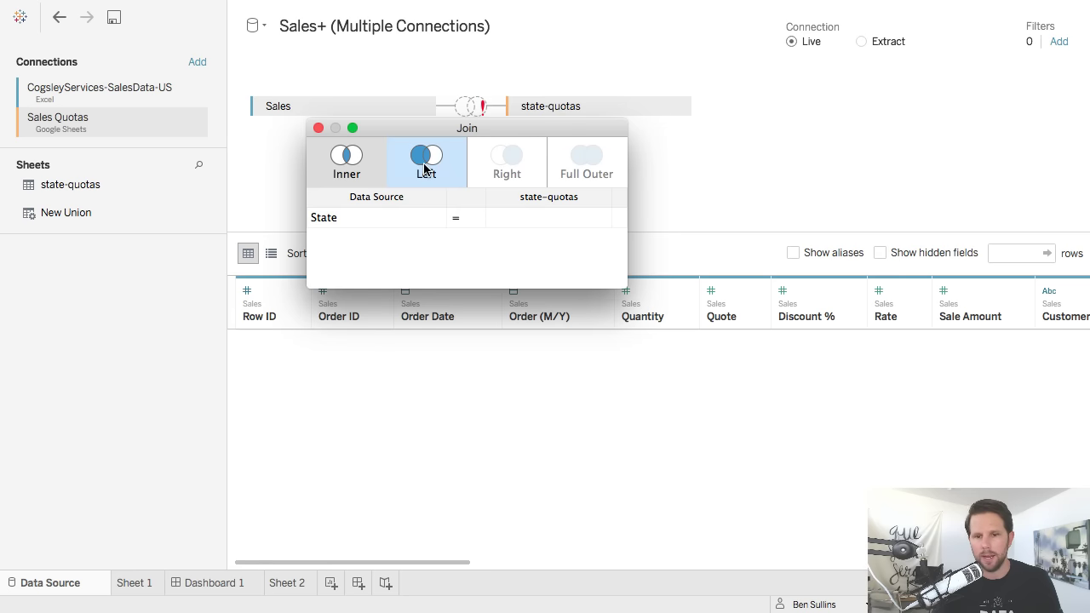
left_click(463, 193)
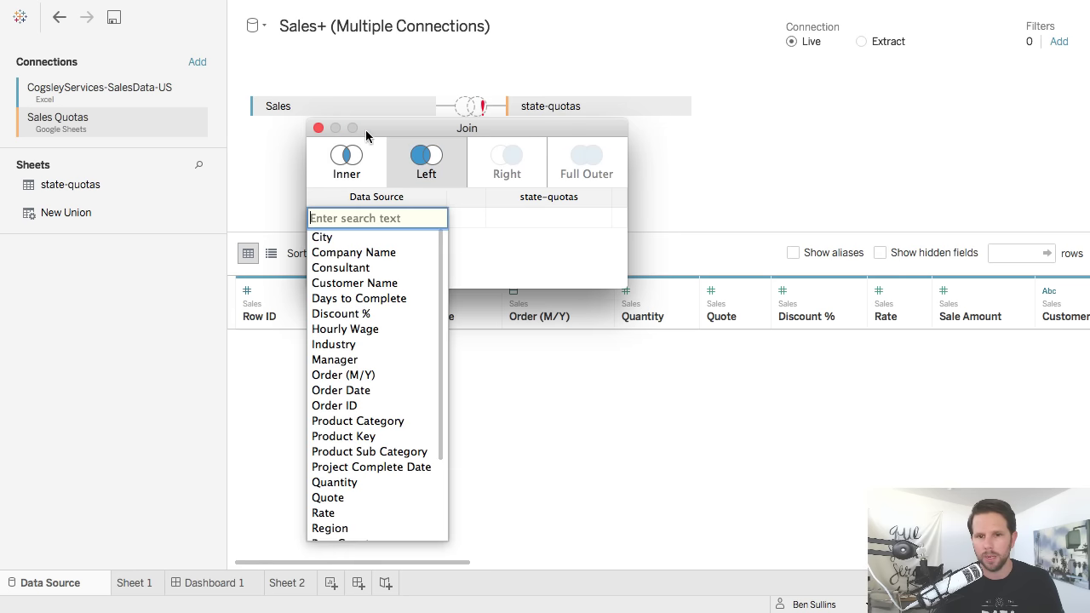
type("state")
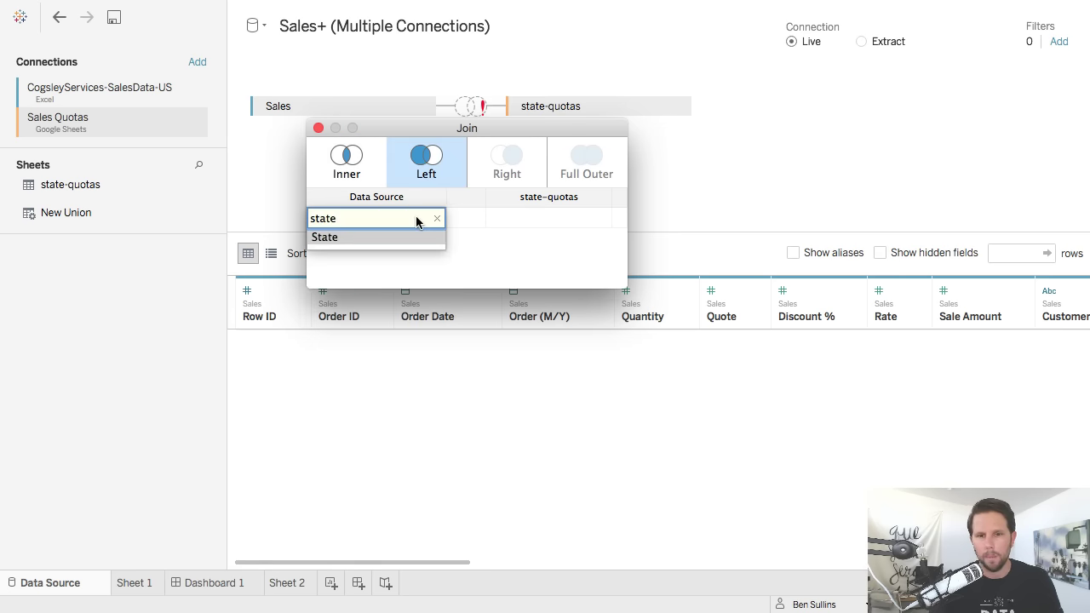
key("Return")
left_click(534, 219)
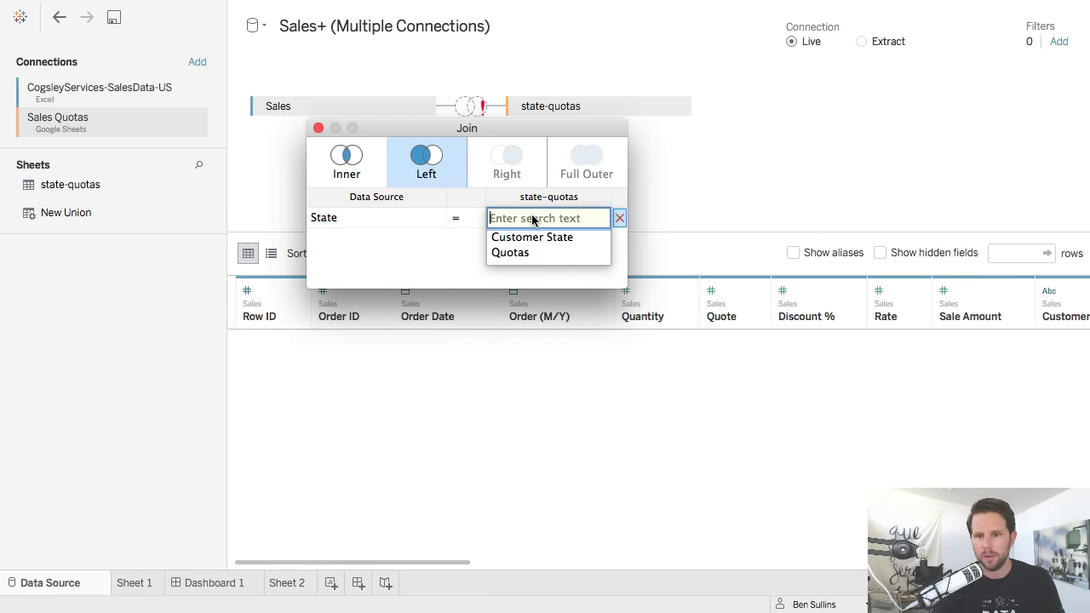
left_click(535, 237)
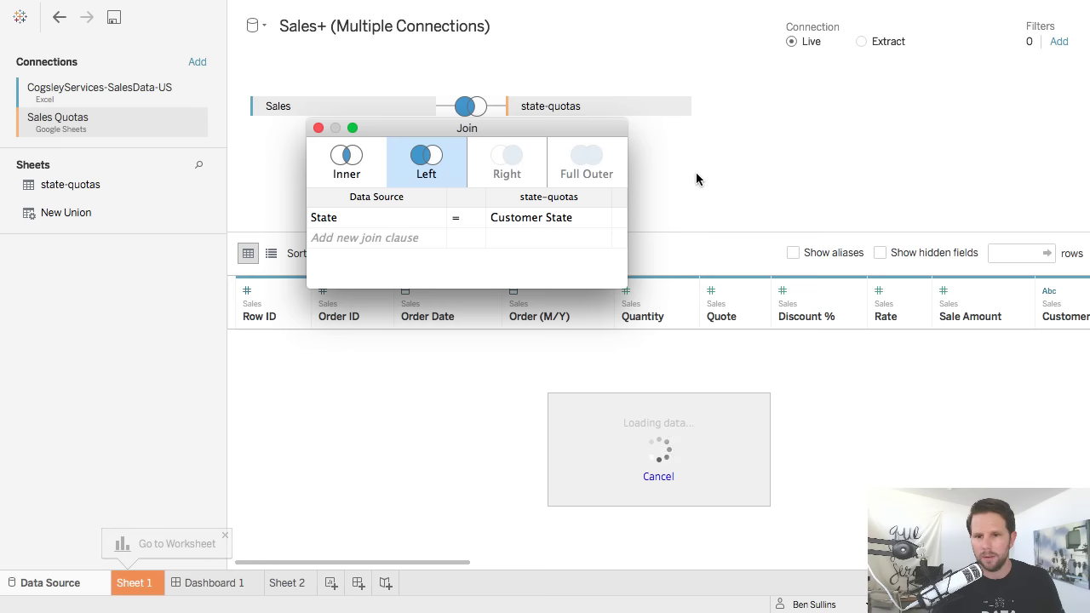
left_click(317, 127)
scroll(789, 460, "right", 10)
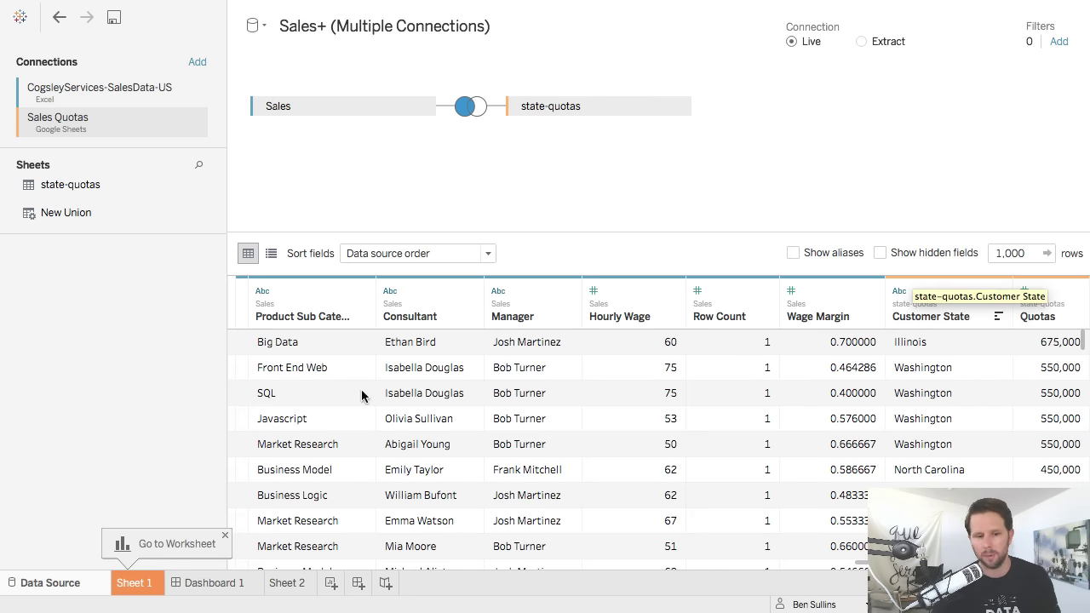
On Sheet 2, put State on Rows with Sale Amount and Quotas as value columns.
left_click(152, 584)
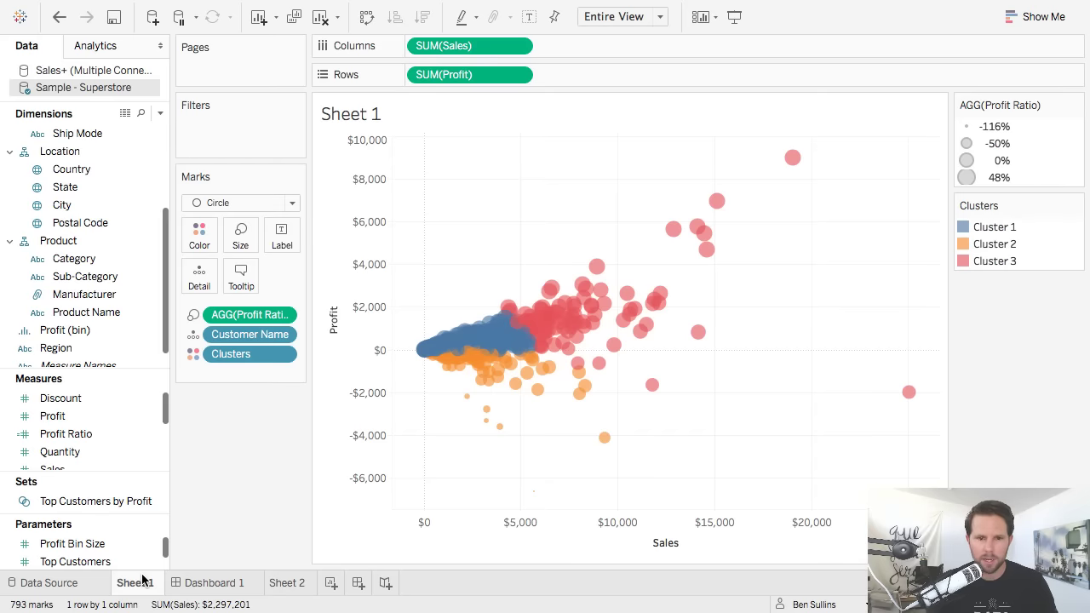
left_click(284, 584)
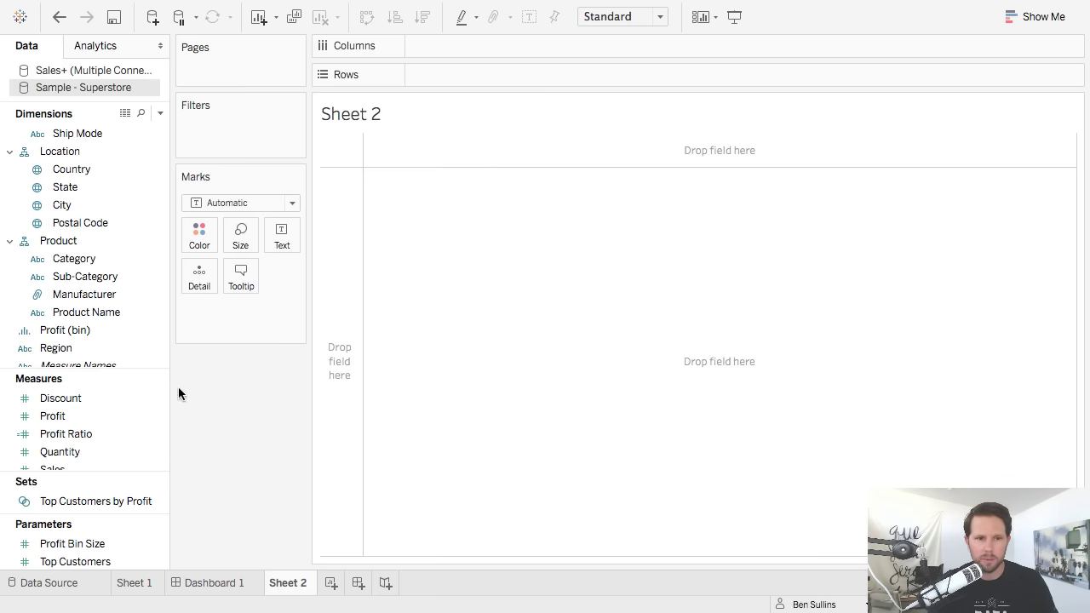
left_click(102, 73)
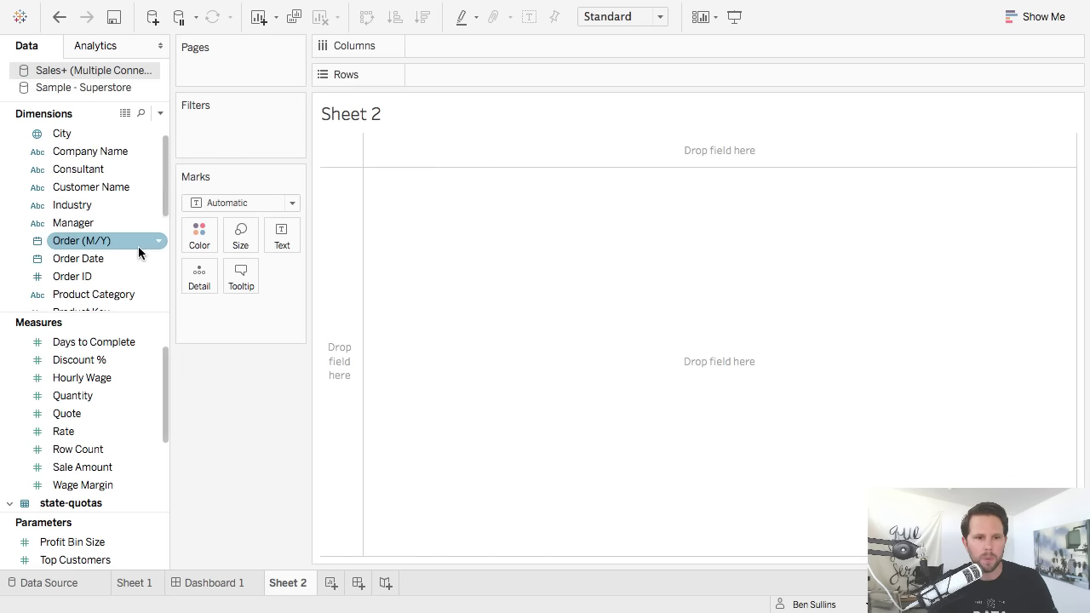
scroll(124, 249, "down", 5)
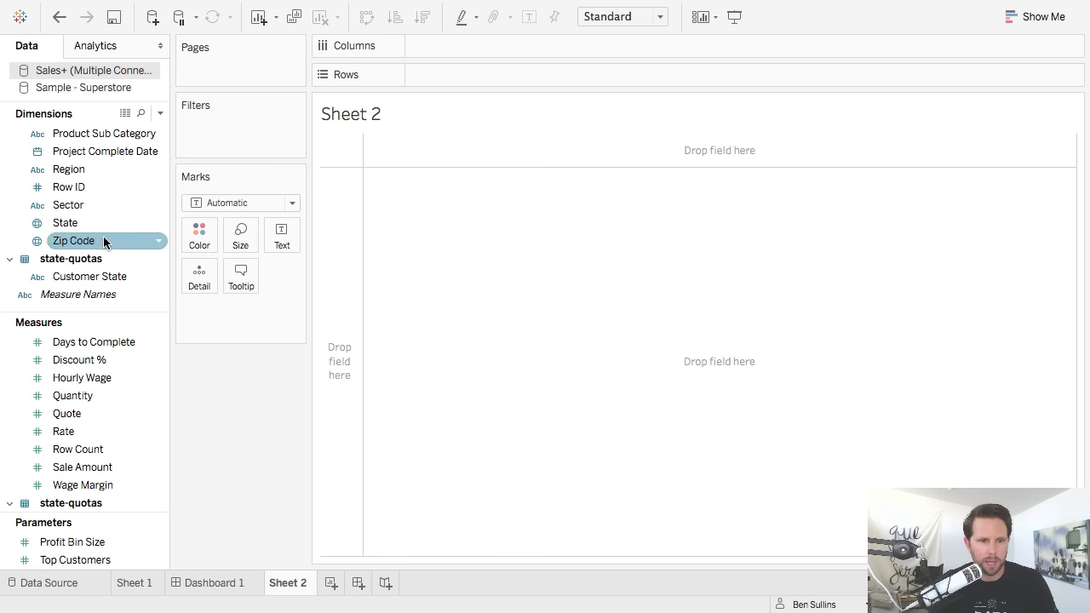
left_click_drag(101, 223, 339, 221)
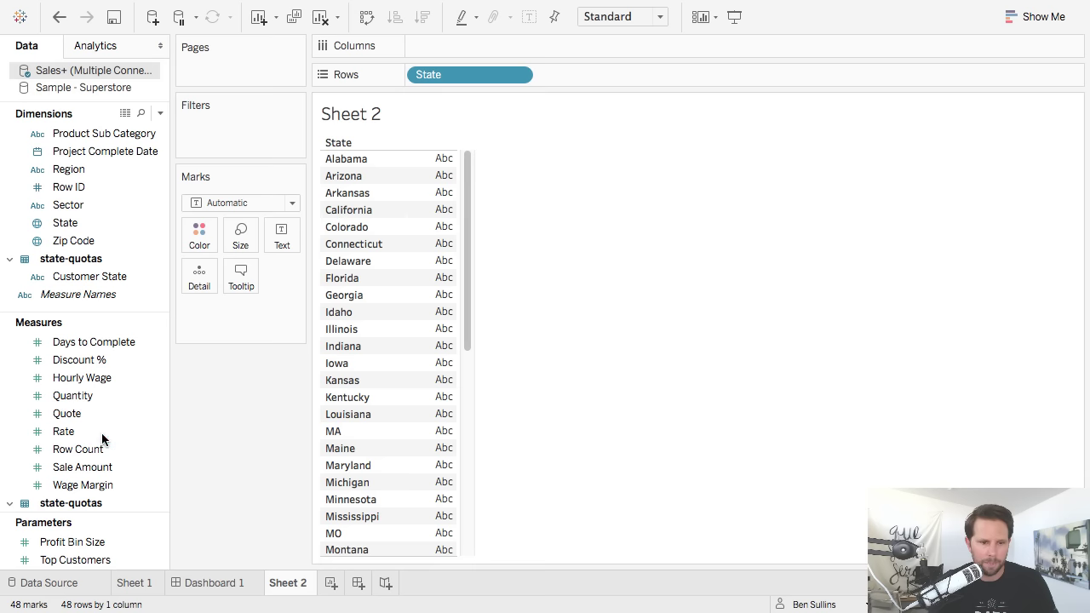
left_click_drag(88, 471, 425, 236)
scroll(97, 466, "down", 3)
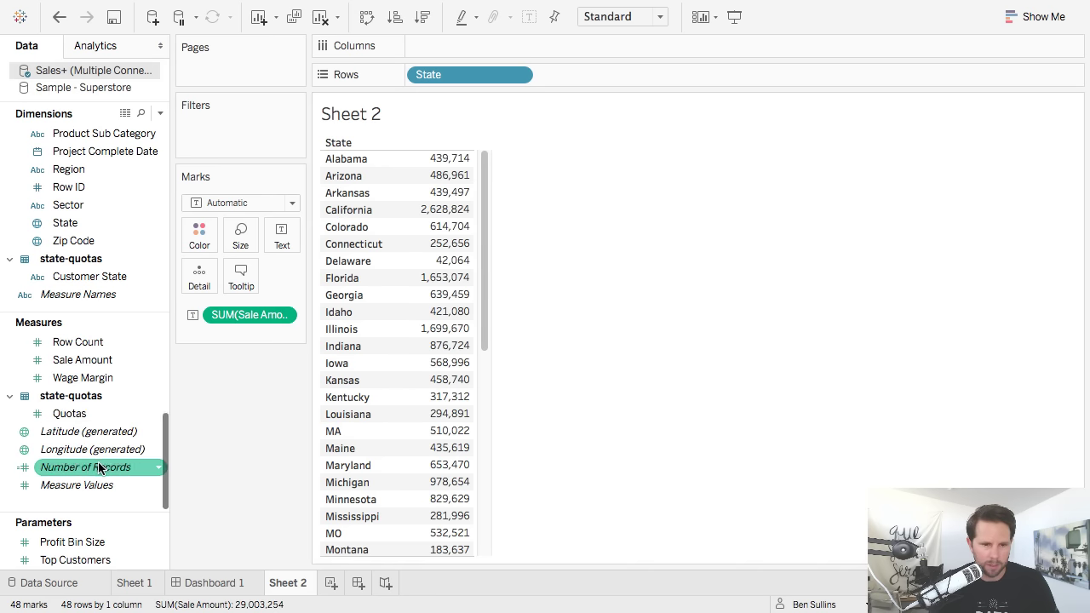
left_click_drag(97, 413, 443, 200)
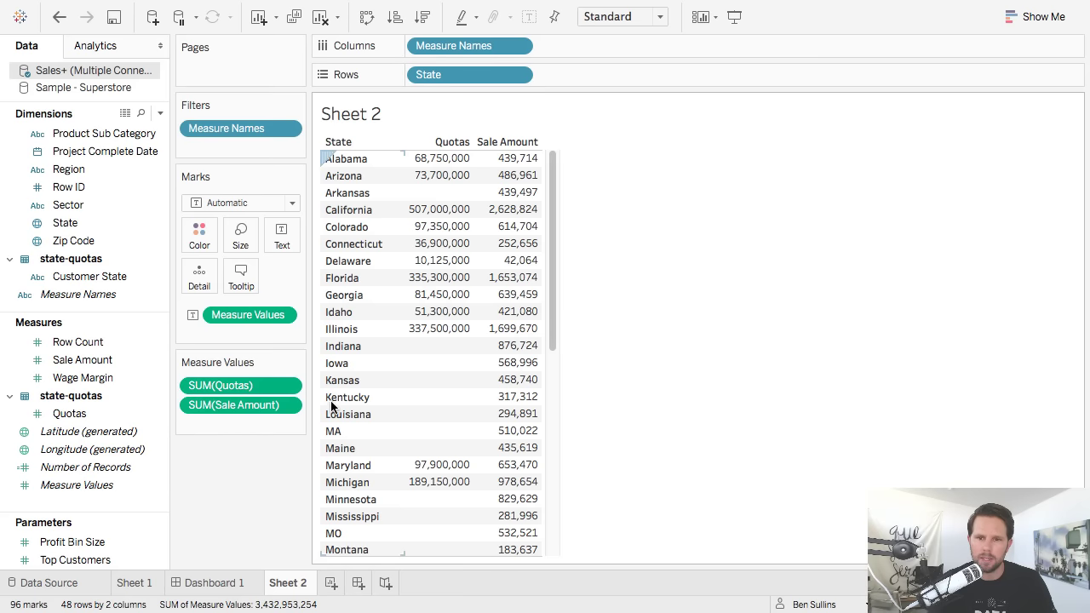
Change the Quotas measure to show its Maximum.
right_click(243, 390)
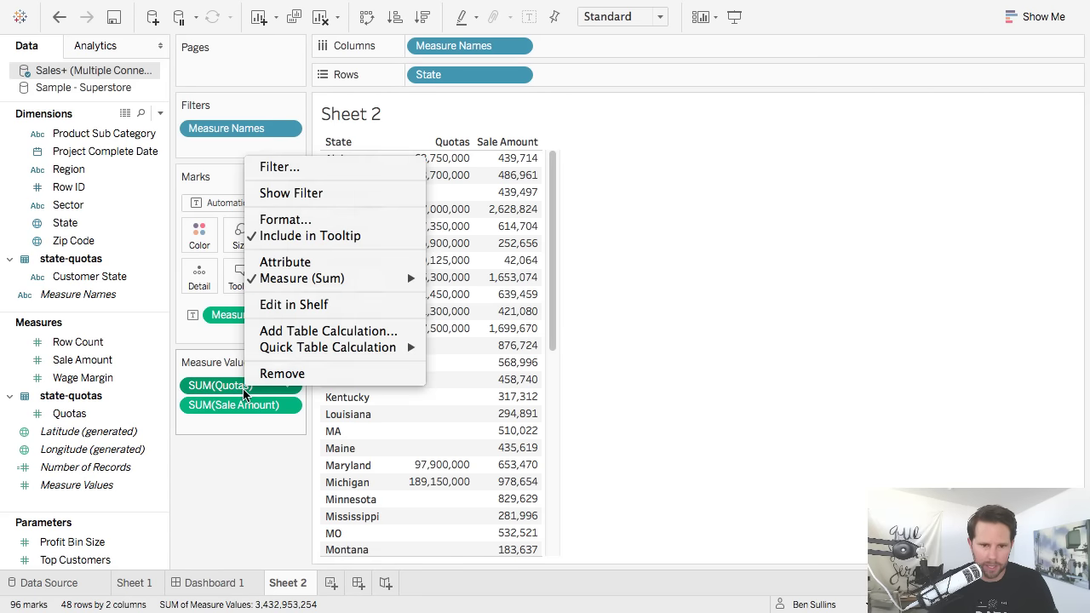
mouse_move(380, 279)
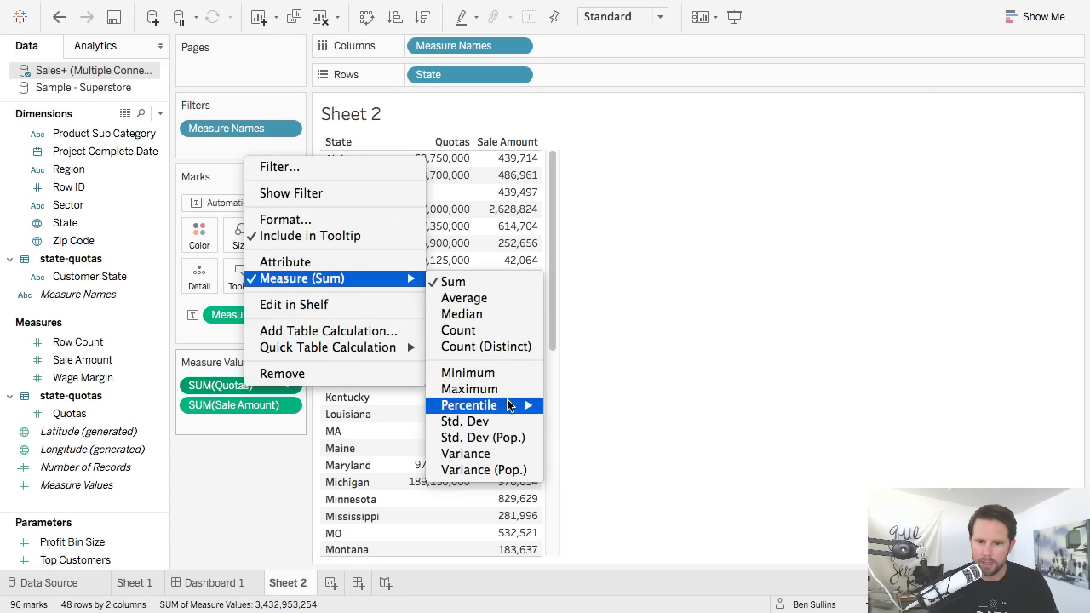
left_click(469, 389)
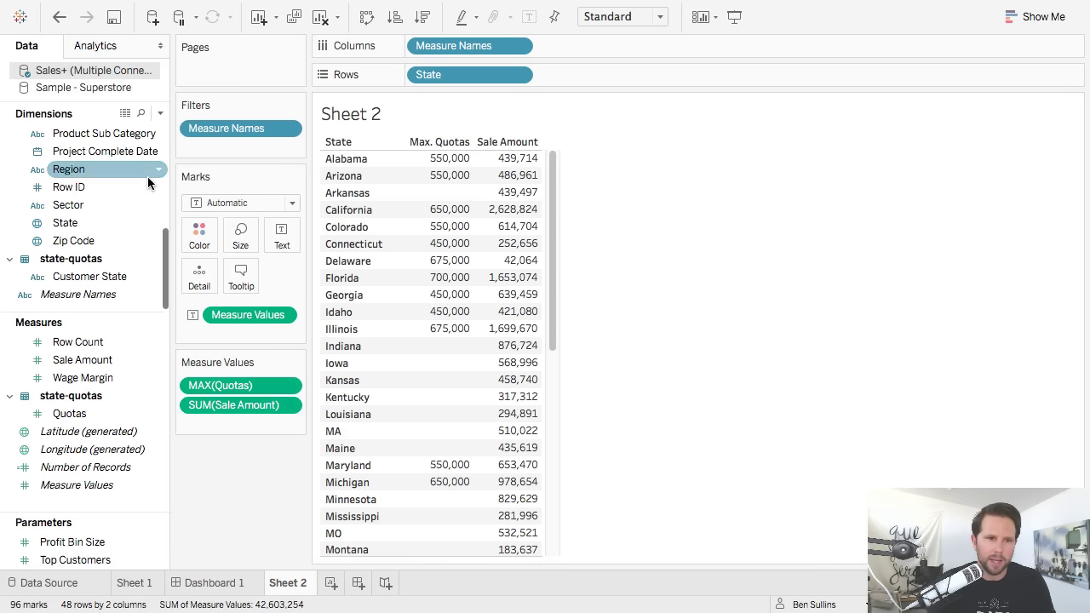
scroll(148, 176, "up", 5)
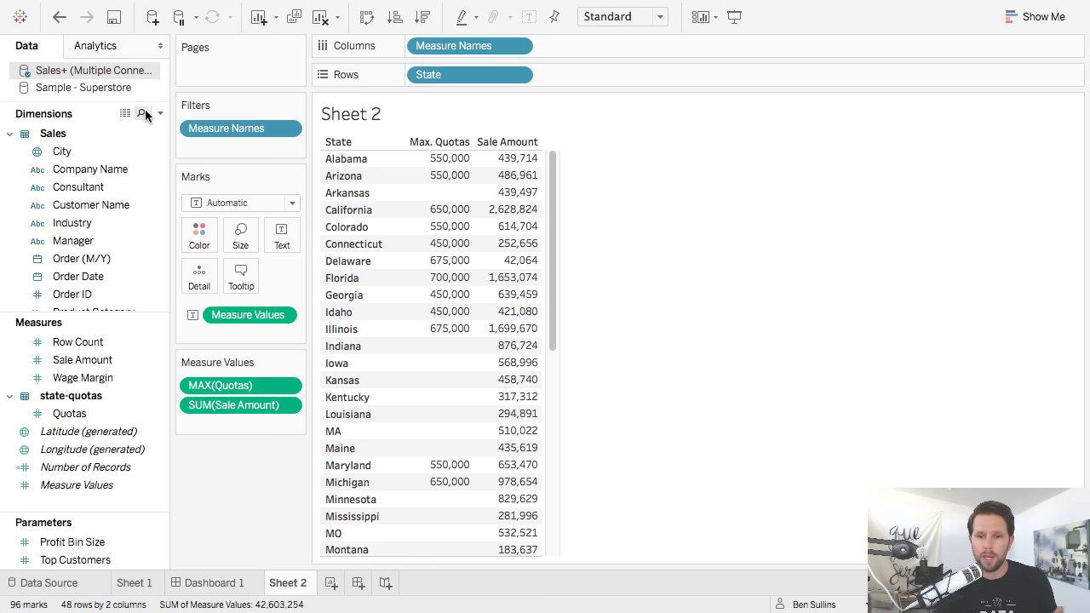
mouse_move(452, 177)
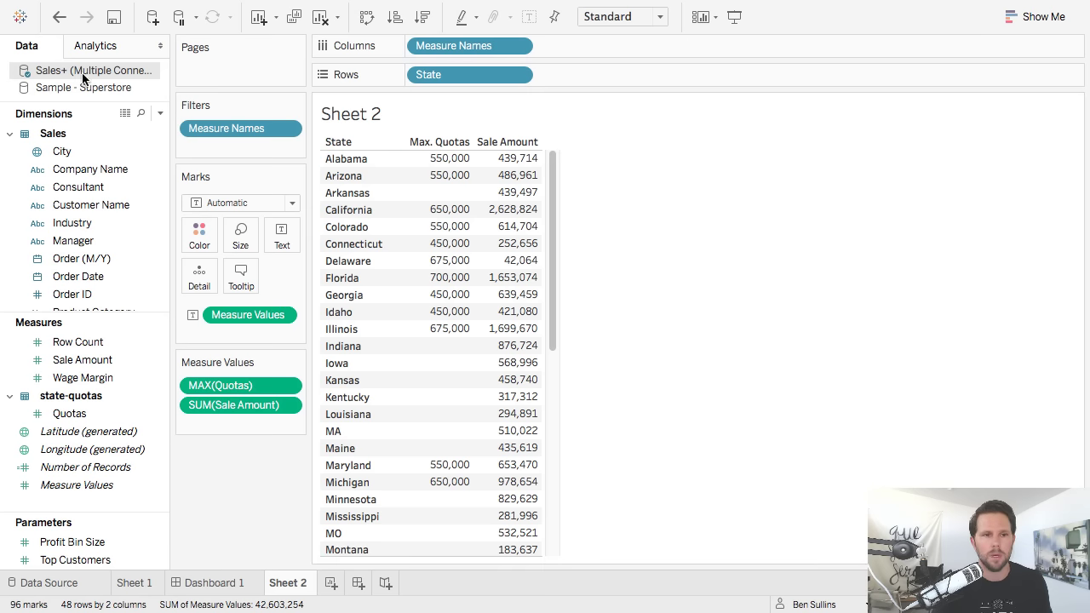
Switch to PowerPoint and advance to the Analyzing Your Data title slide.
key("super+Tab")
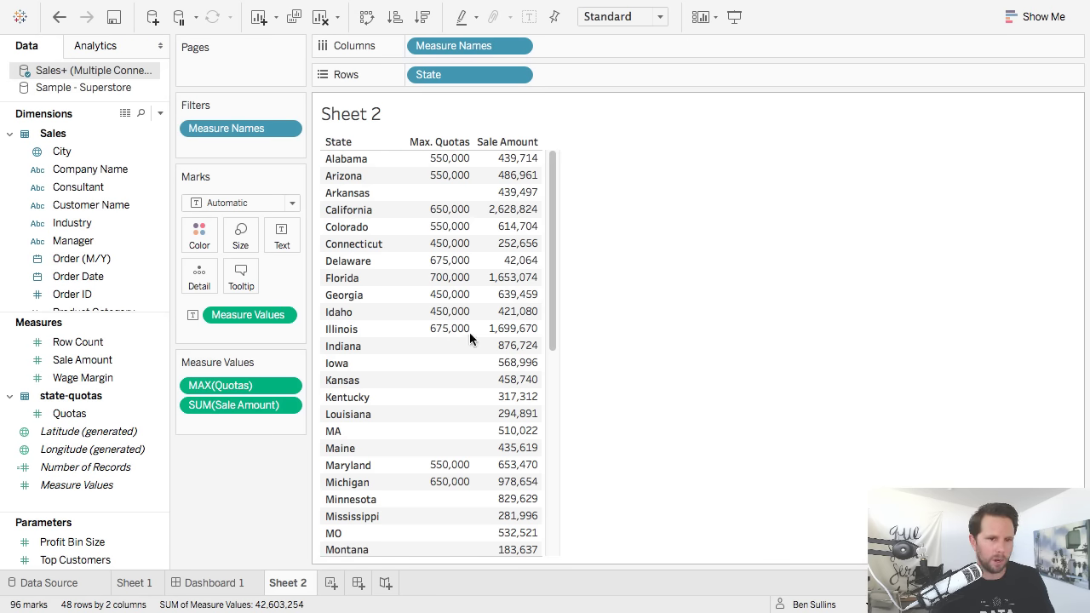
key("super+Tab")
key("Right")
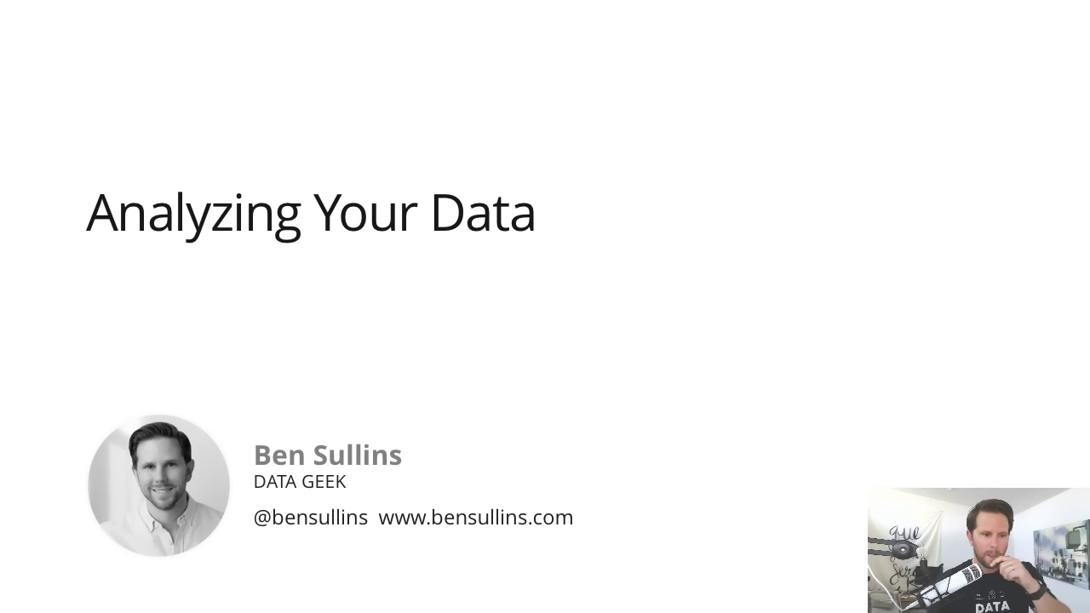
Advance to What You'll Learn and reveal its three bullets: Customizing Territories, Filtering Across Data Sources, Highlighting Data with Search.
key("Right")
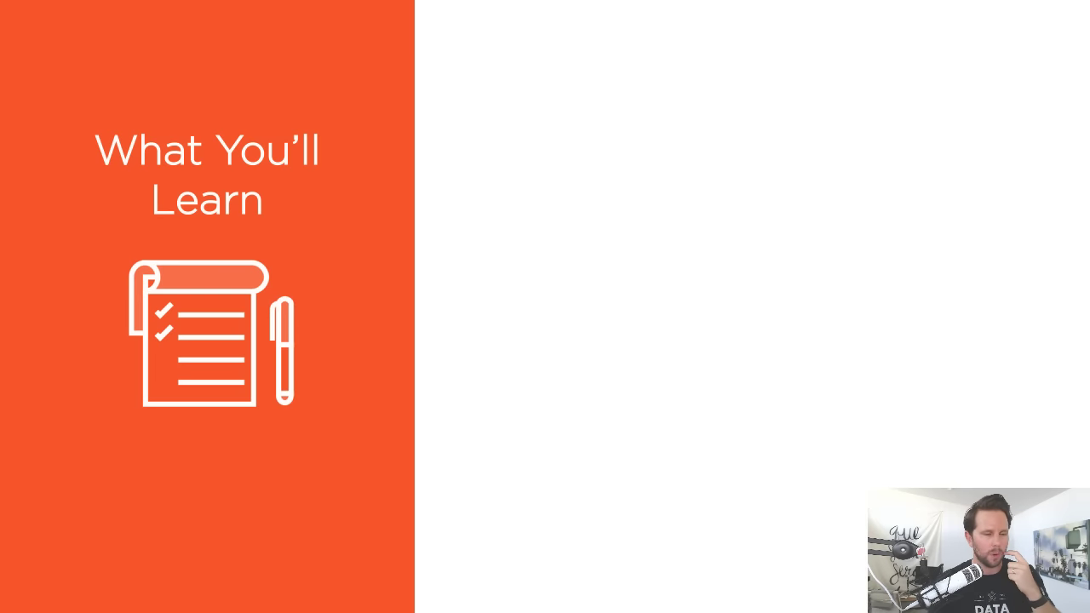
key("Right")
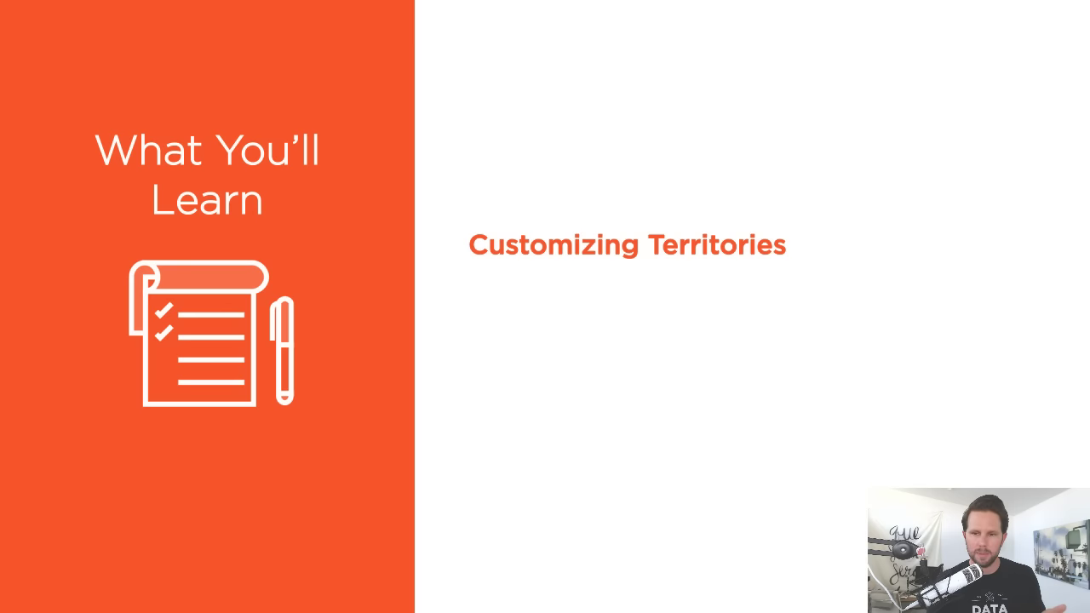
key("Right")
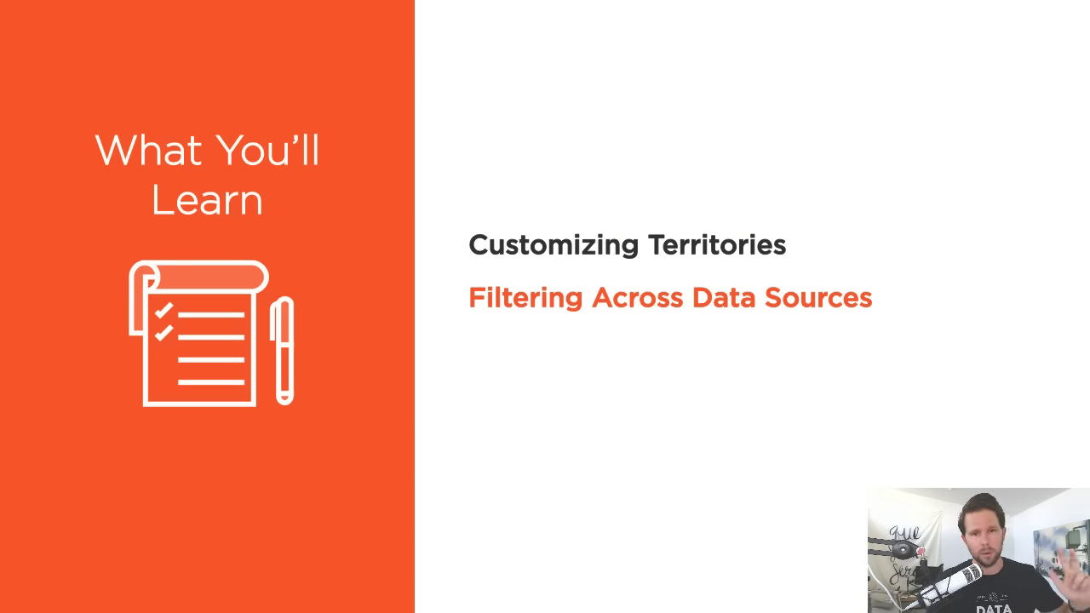
key("Right")
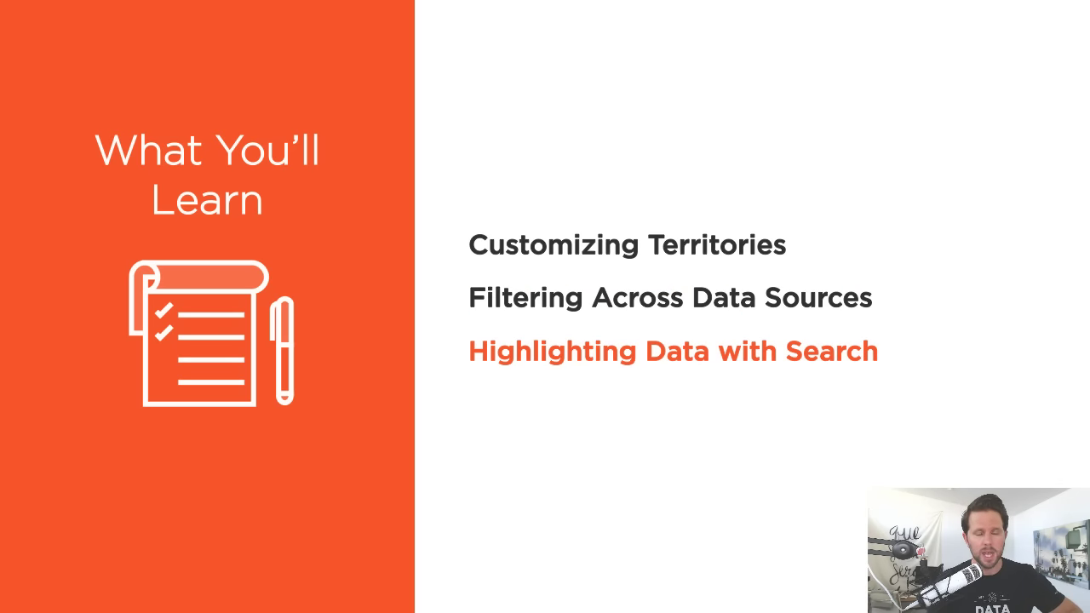
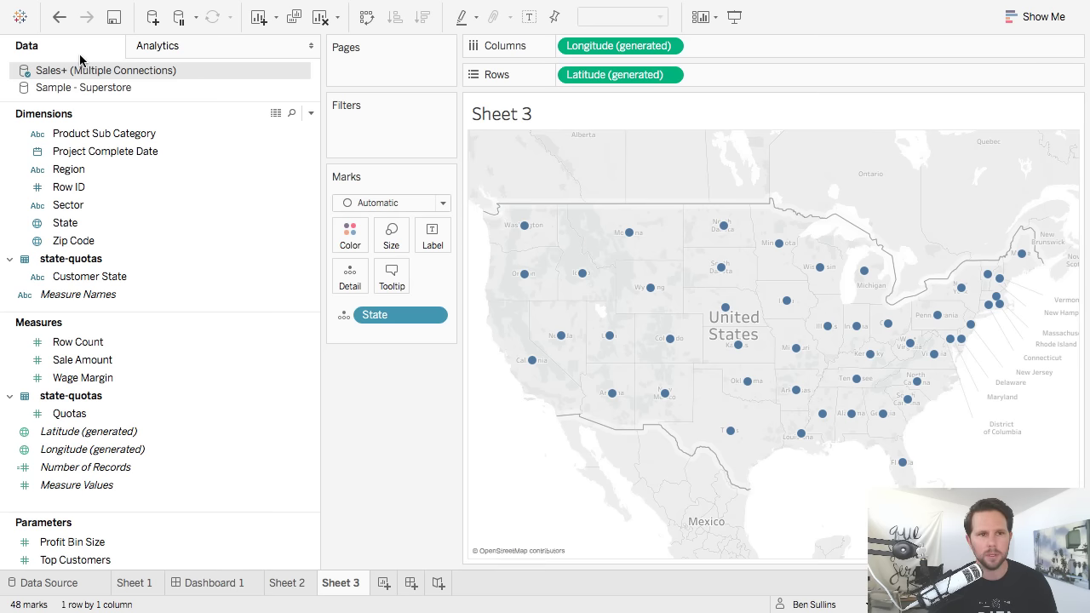
Hide the Data pane, switch to lasso selection, and group the western states.
left_click(313, 47)
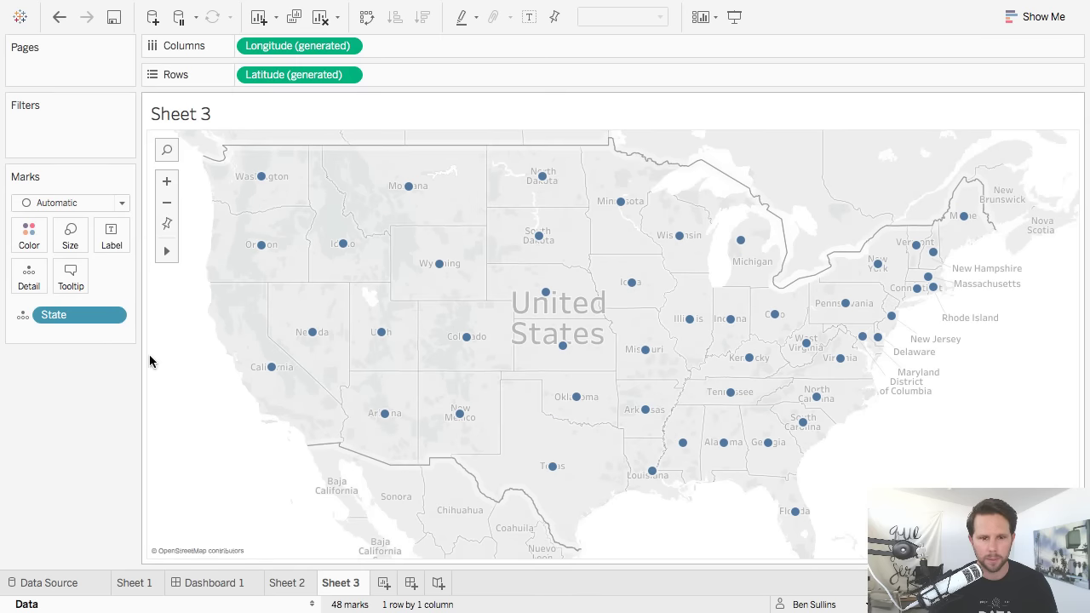
mouse_move(167, 251)
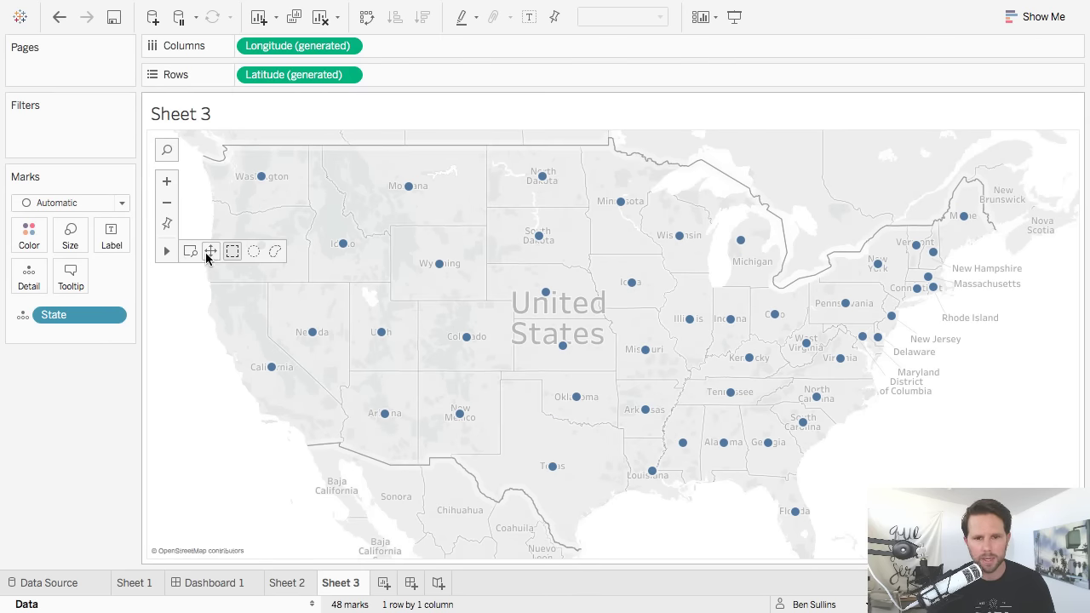
left_click(275, 253)
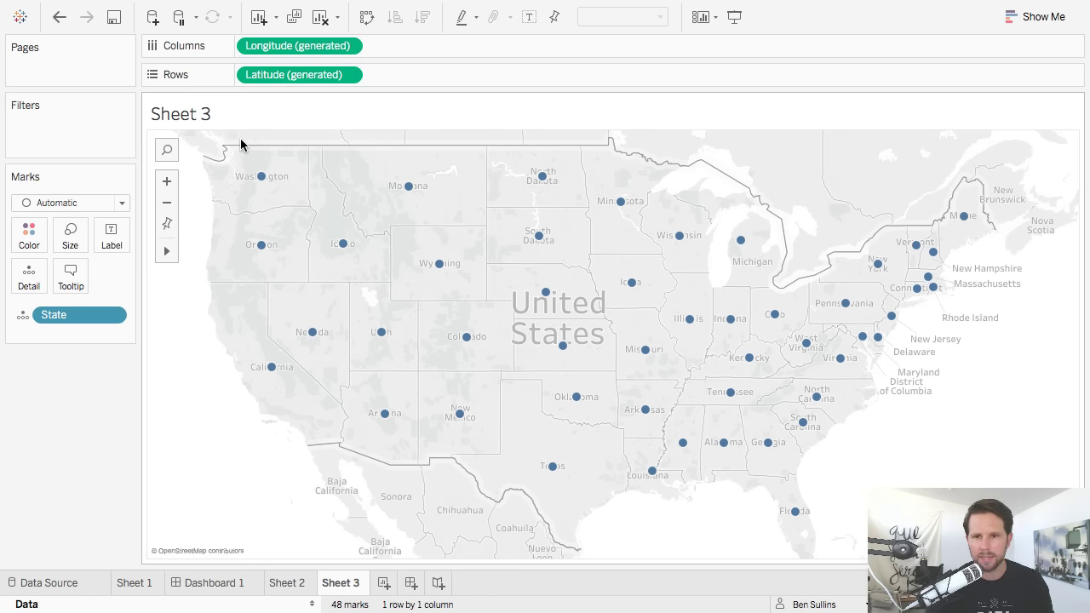
left_click_drag(241, 139, 264, 193)
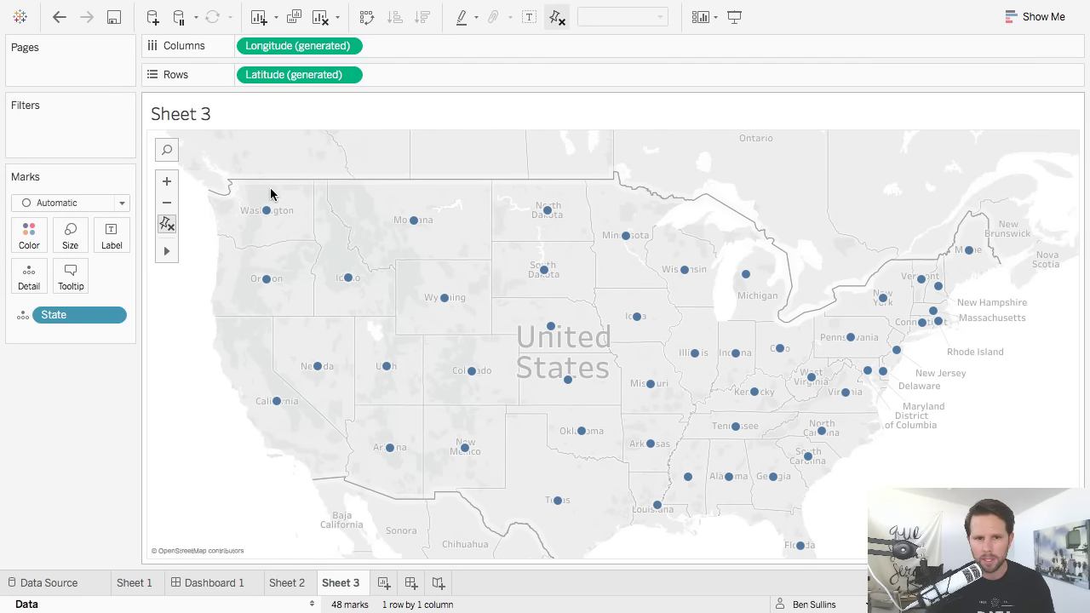
mouse_move(355, 190)
left_mouse_down()
mouse_move(472, 217)
mouse_move(479, 254)
mouse_move(460, 314)
mouse_move(400, 387)
mouse_move(422, 478)
mouse_move(370, 524)
mouse_move(297, 503)
mouse_move(198, 331)
mouse_move(212, 244)
left_mouse_up()
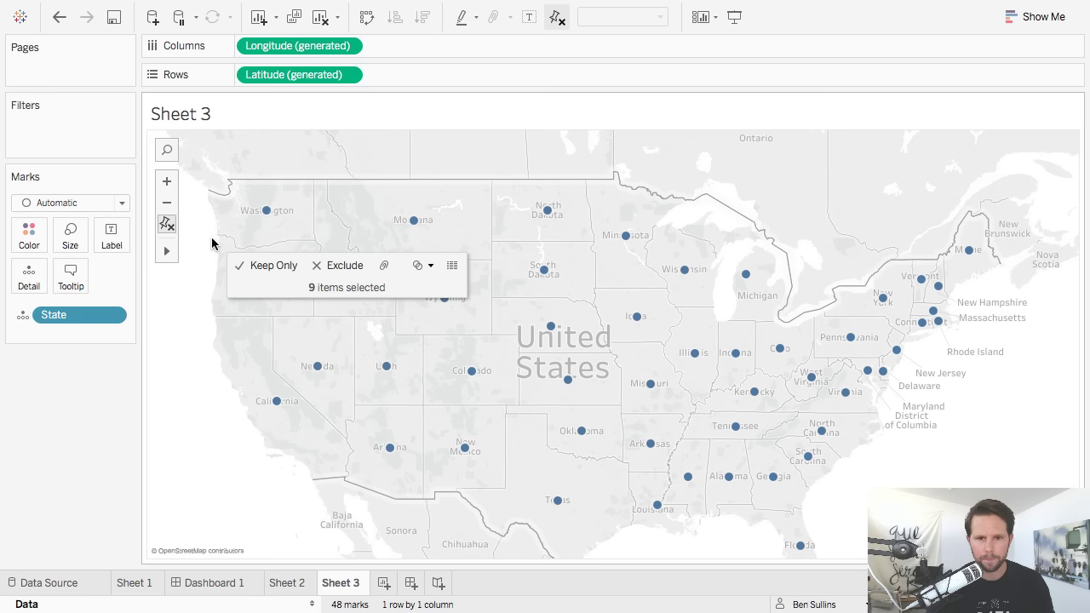
left_click(388, 267)
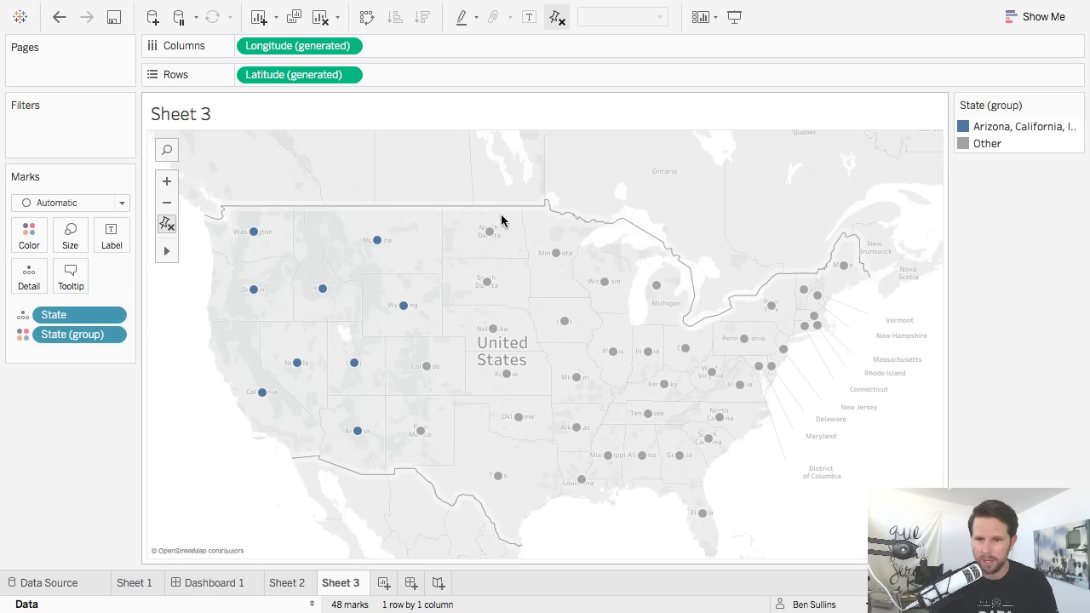
Lasso and group the north-central, eastern and southeastern states, then restore the Data pane.
mouse_move(476, 221)
left_mouse_down()
mouse_move(555, 232)
mouse_move(604, 248)
mouse_move(618, 266)
mouse_move(620, 371)
mouse_move(592, 421)
mouse_move(583, 508)
mouse_move(487, 484)
mouse_move(473, 423)
mouse_move(450, 409)
mouse_move(421, 451)
left_mouse_up()
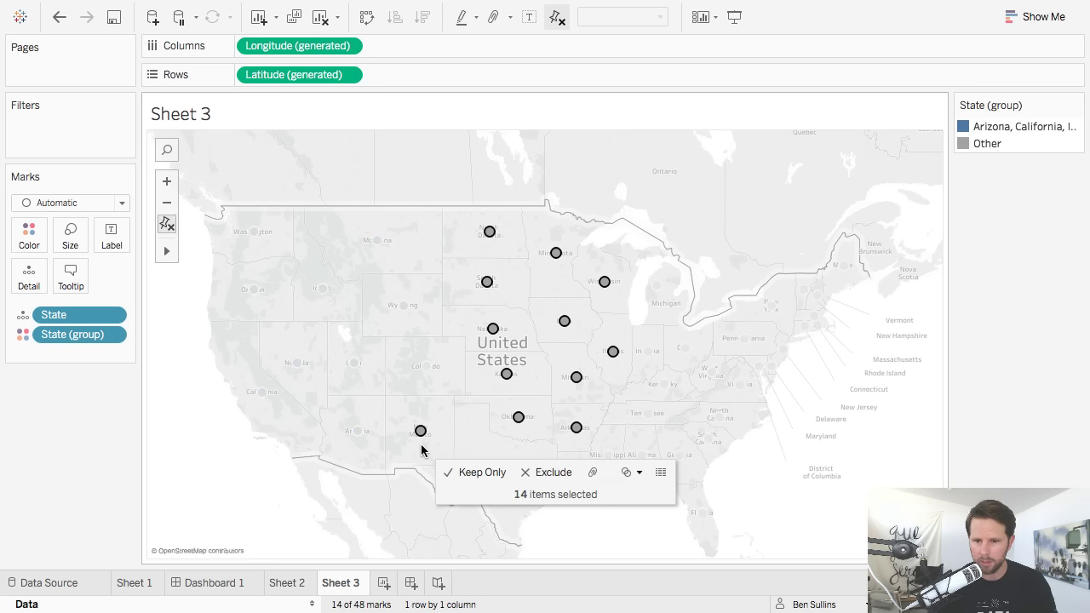
left_click(594, 474)
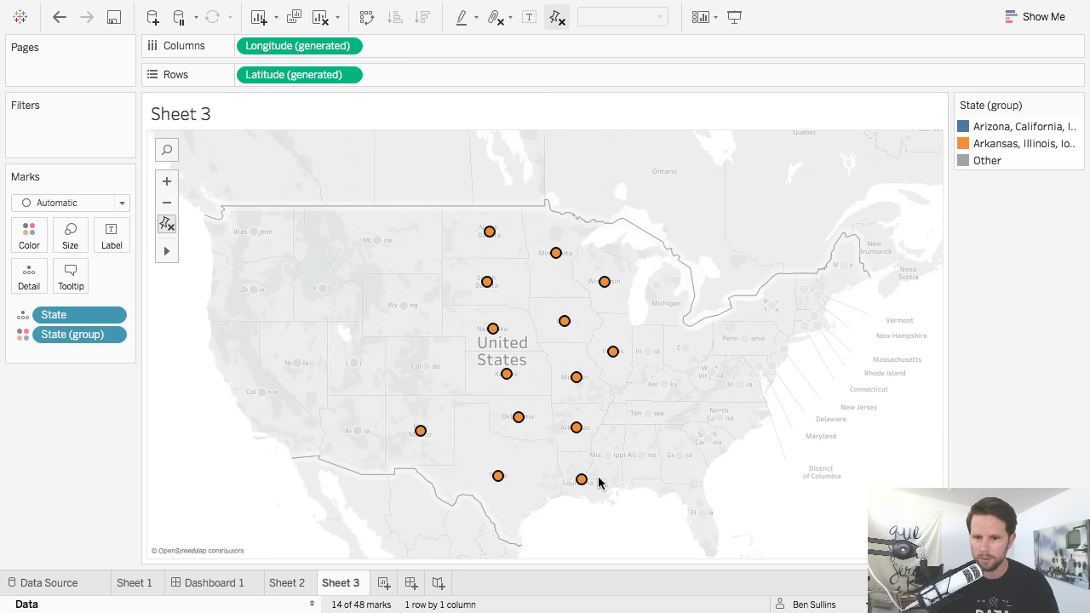
left_click(599, 517)
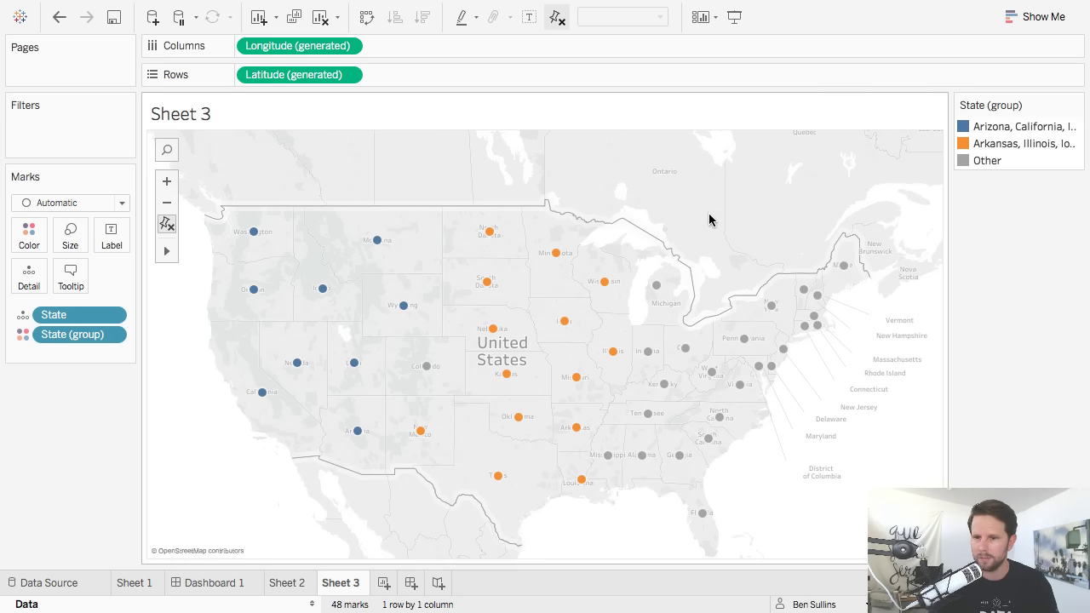
mouse_move(662, 257)
left_mouse_down()
mouse_move(650, 384)
mouse_move(750, 388)
mouse_move(821, 372)
mouse_move(891, 267)
mouse_move(889, 250)
left_mouse_up()
left_click(1005, 276)
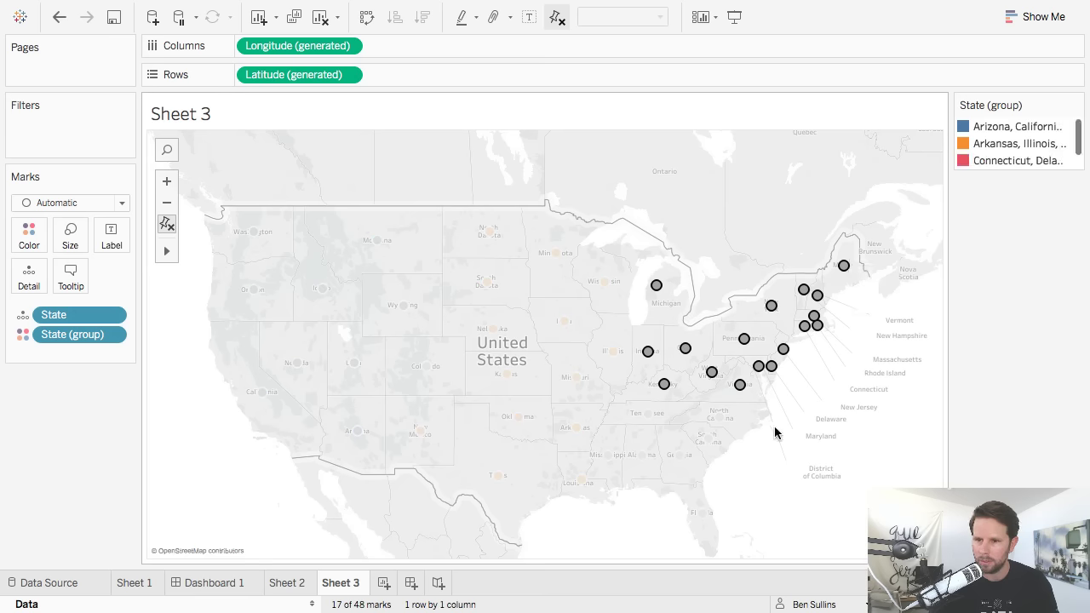
mouse_move(769, 403)
left_mouse_down()
mouse_move(625, 417)
mouse_move(598, 443)
mouse_move(606, 471)
mouse_move(718, 528)
left_mouse_up()
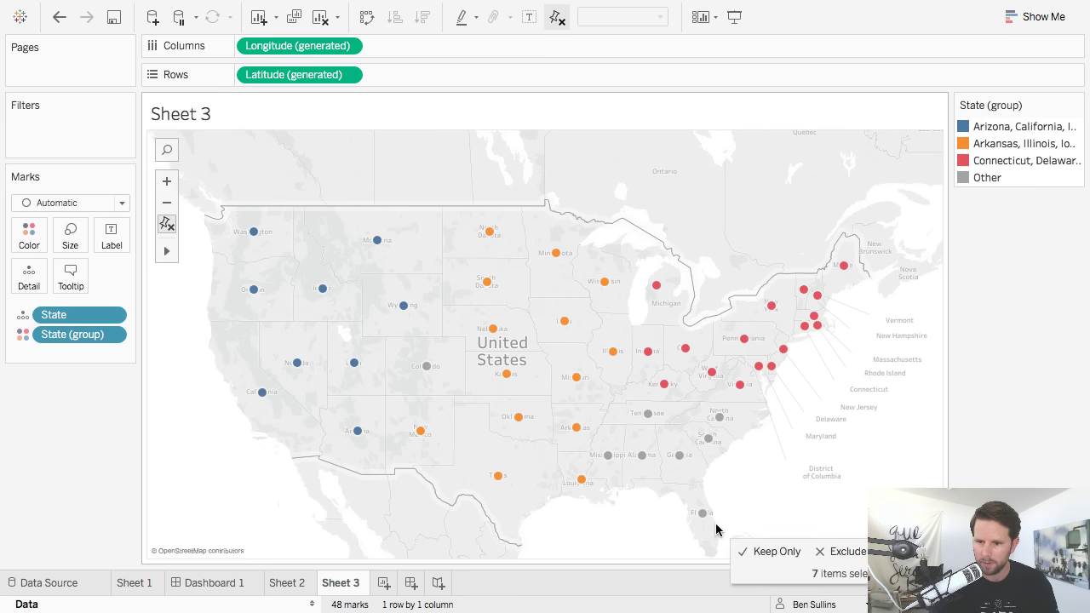
left_click(886, 551)
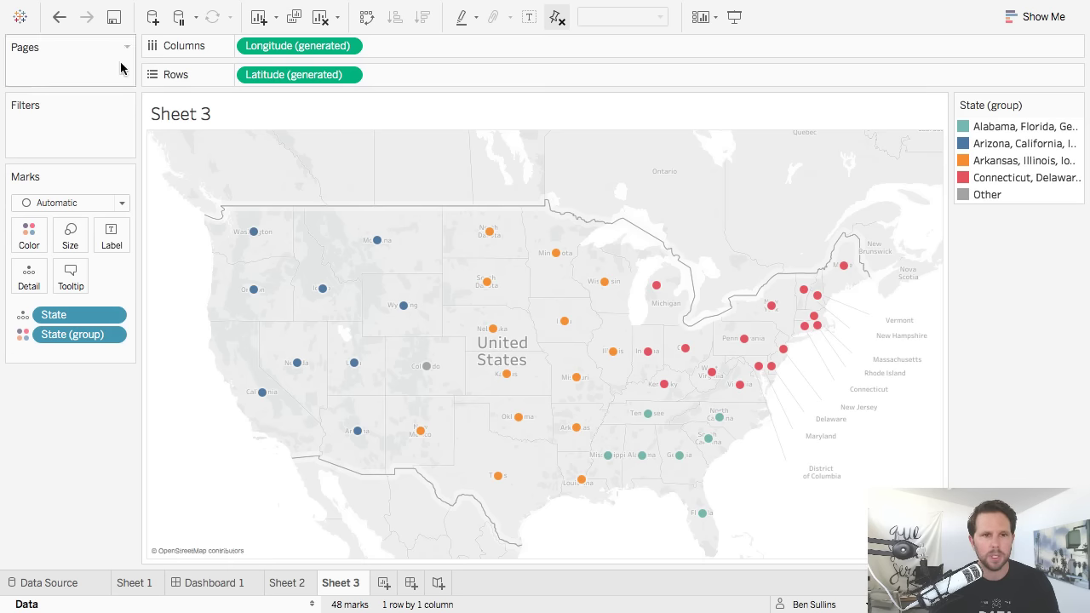
left_click(311, 604)
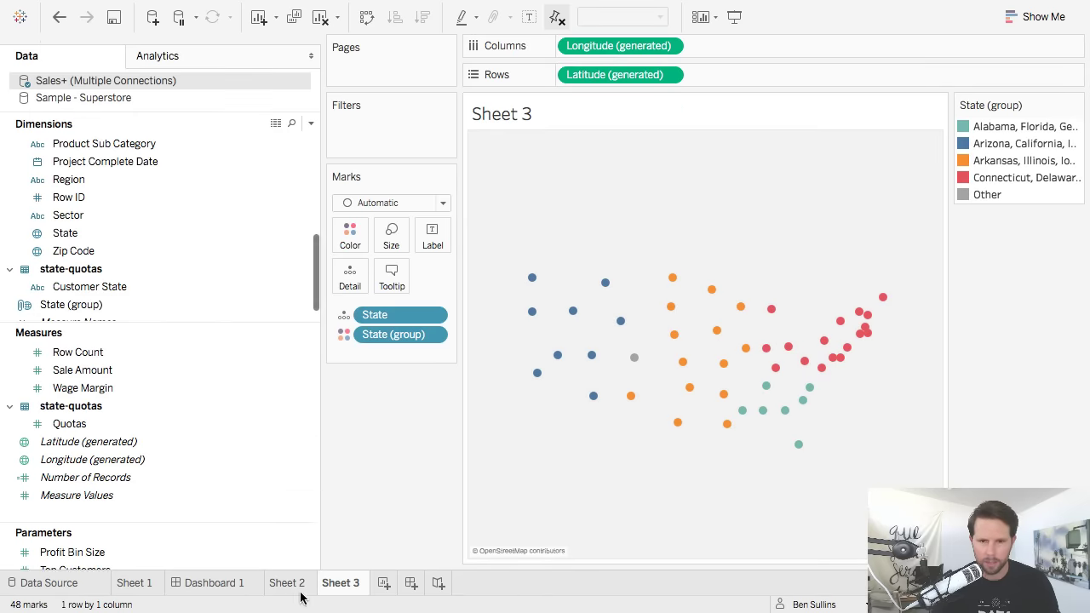
In the State (group) group editor, rename the first two groups Southeast and West.
left_click(97, 295)
right_click(98, 298)
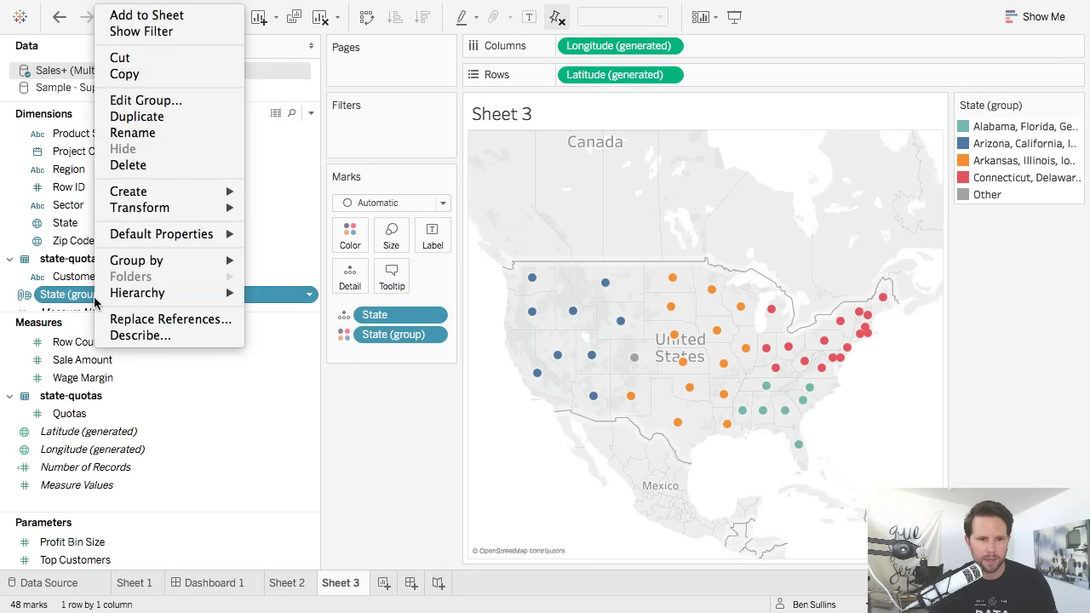
left_click(162, 101)
left_click(483, 186)
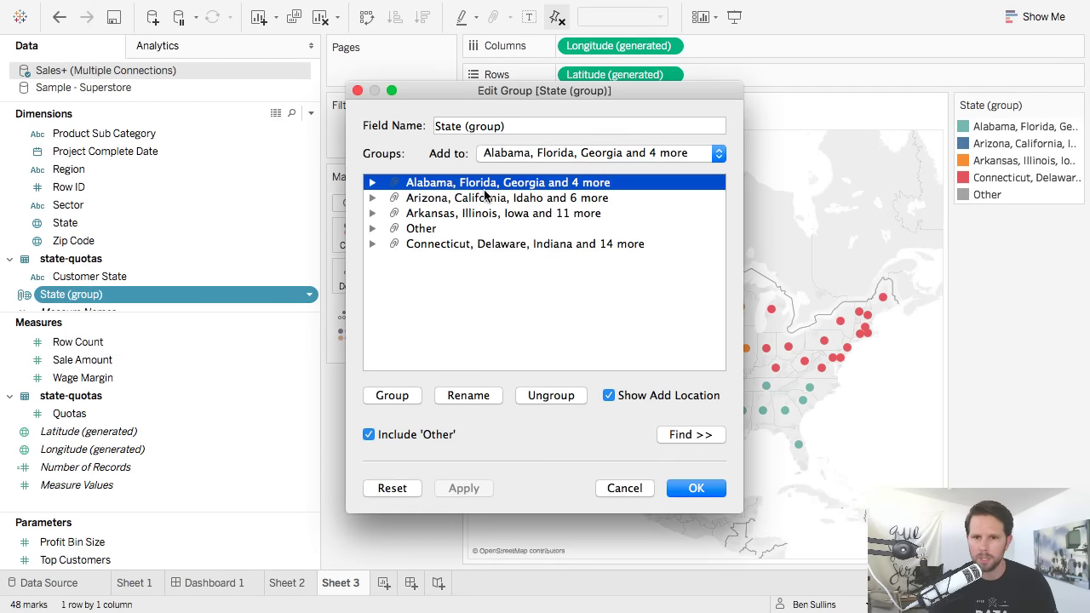
left_click(468, 396)
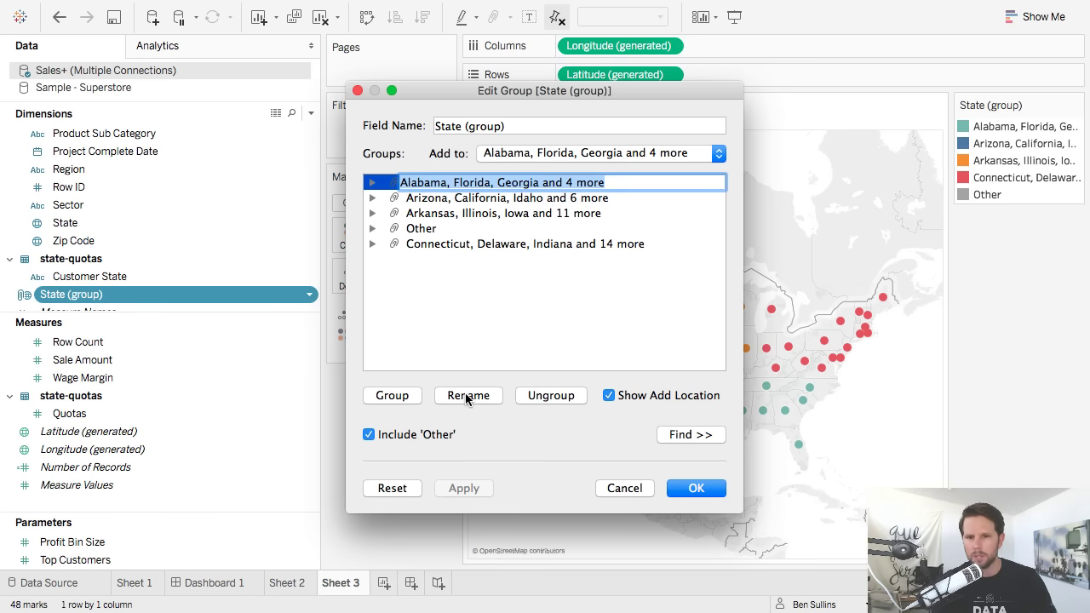
type("Southeast")
key("Return")
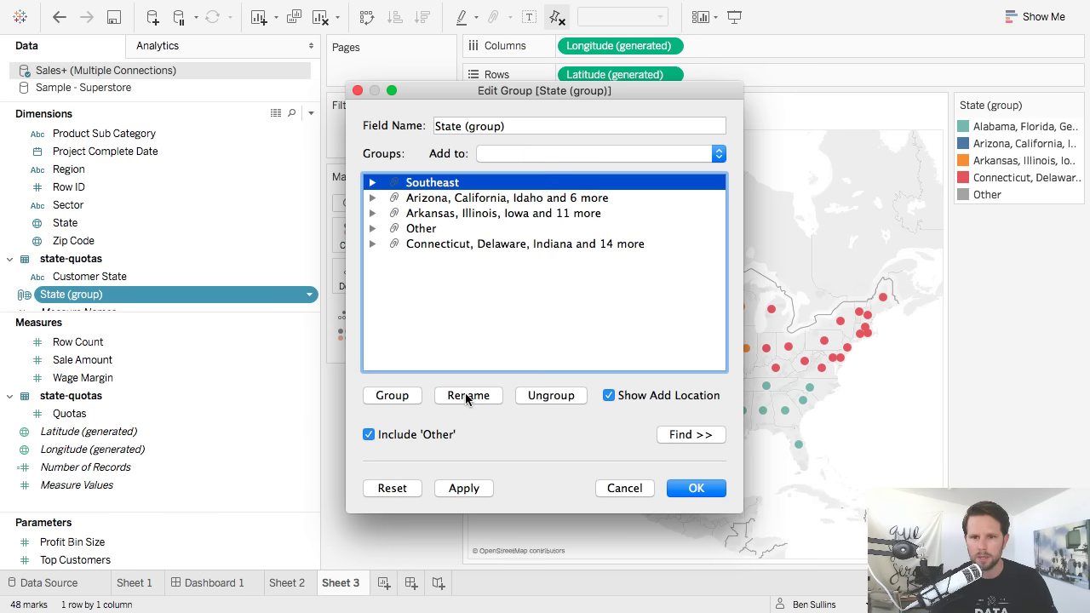
right_click(474, 197)
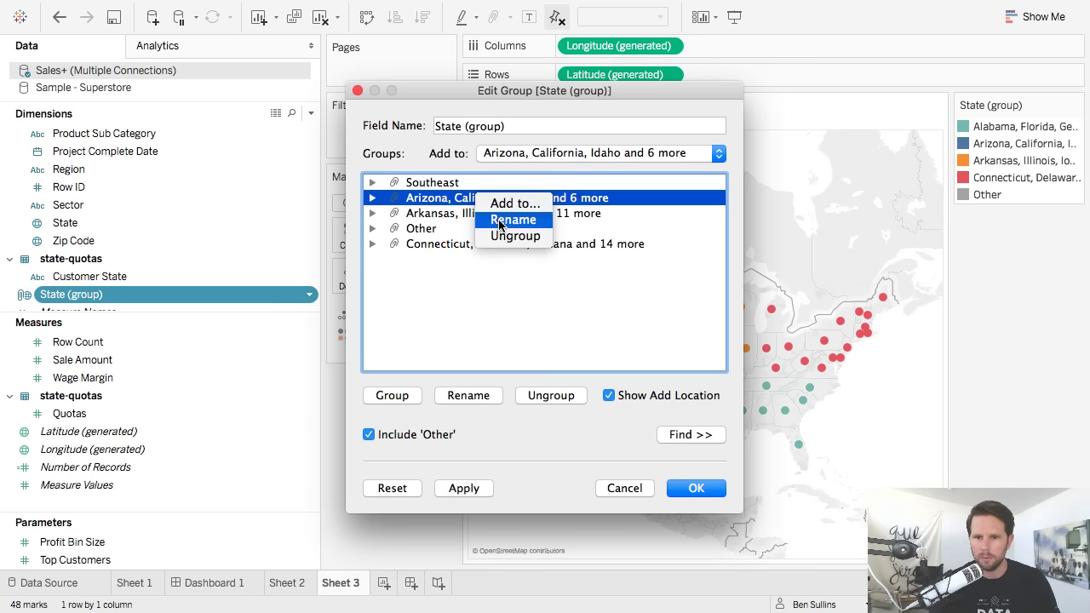
left_click(504, 222)
type("West")
key("Return")
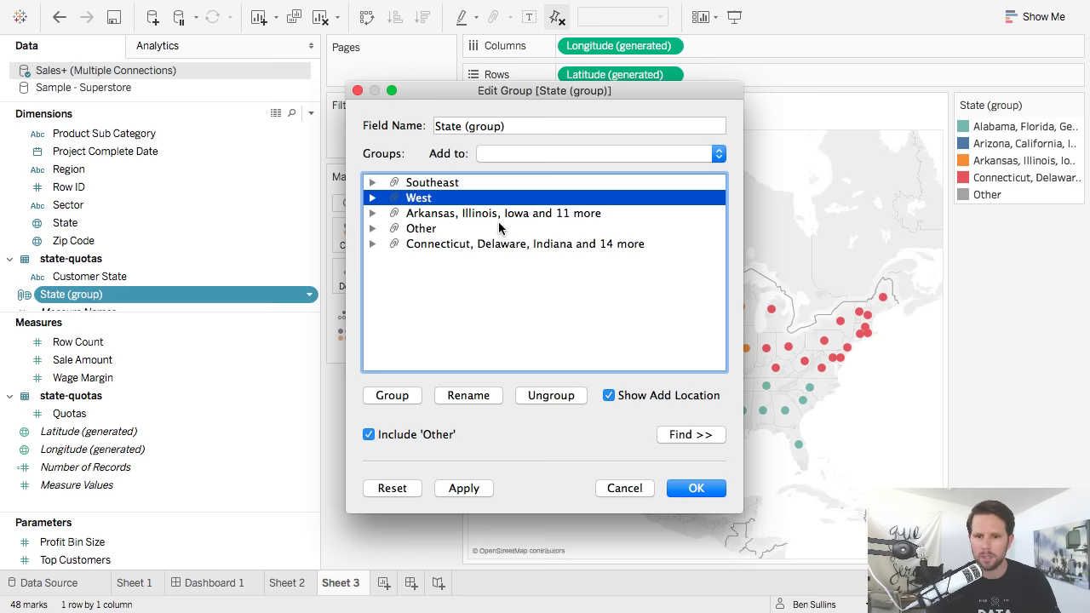
Rename the remaining two groups Midwest and Northeast.
left_click(503, 214)
right_click(501, 218)
left_click(523, 242)
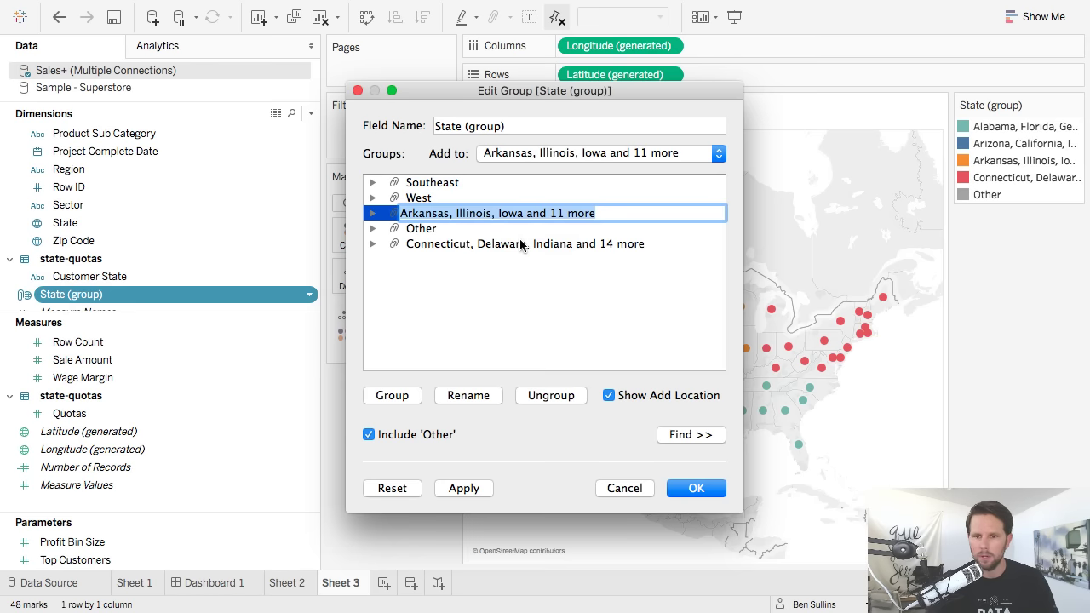
type("Midwest")
key("Return")
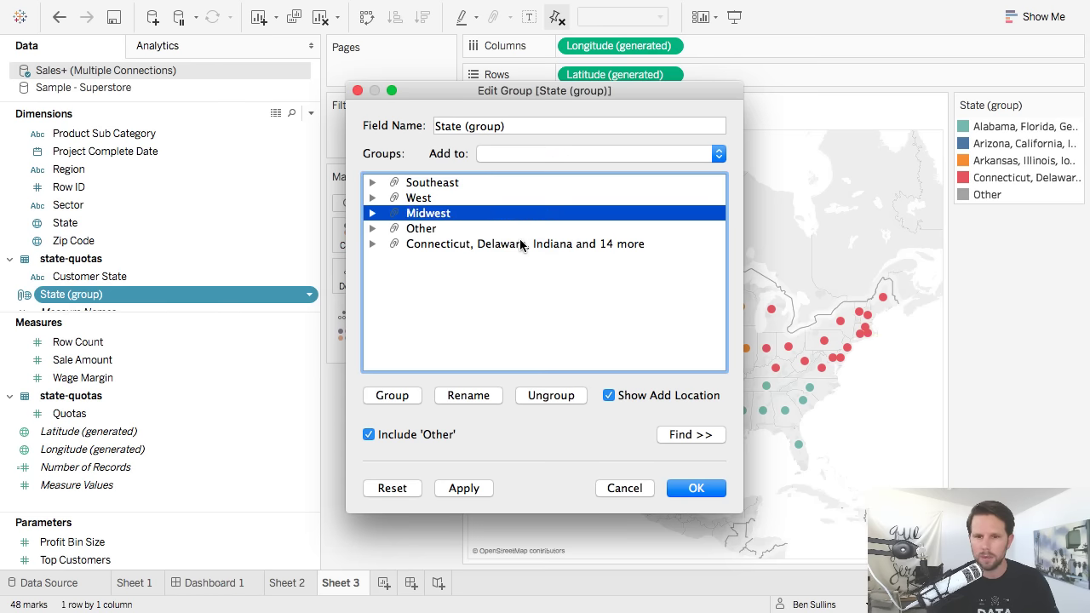
left_click(522, 244)
right_click(521, 244)
left_click(534, 268)
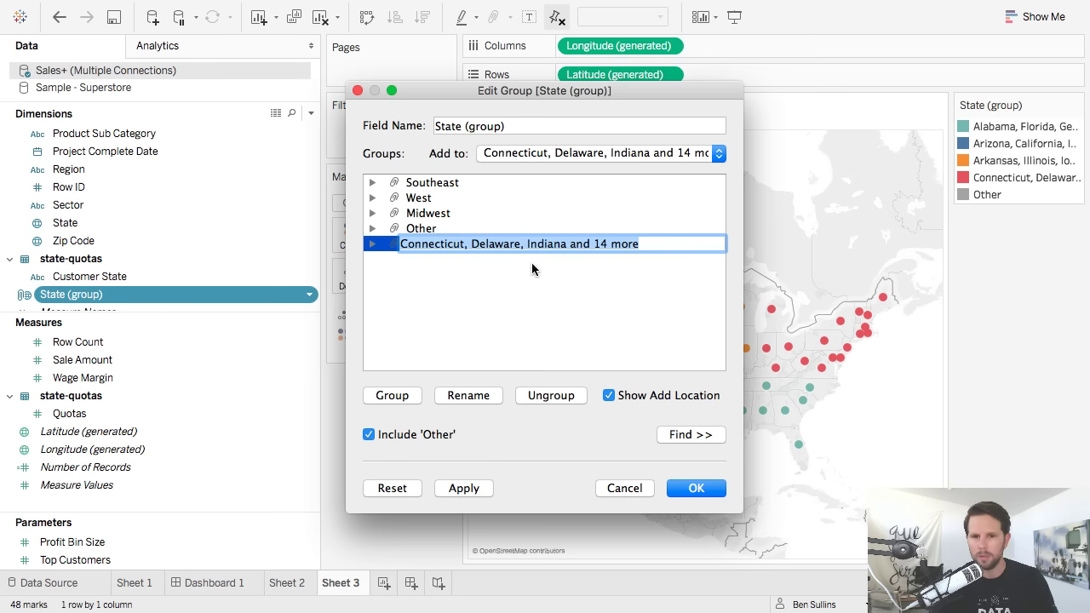
type("Northeast")
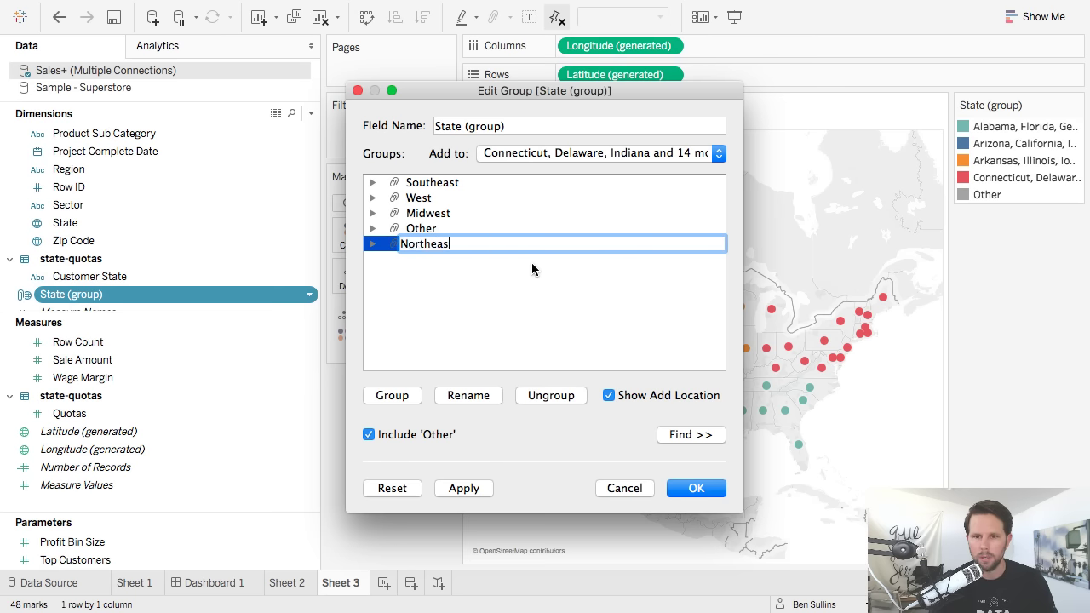
key("Return")
Move Colorado from Other into Midwest and apply the group changes.
left_click(372, 228)
left_click(430, 245)
left_click_drag(456, 246, 451, 215)
left_click(371, 215)
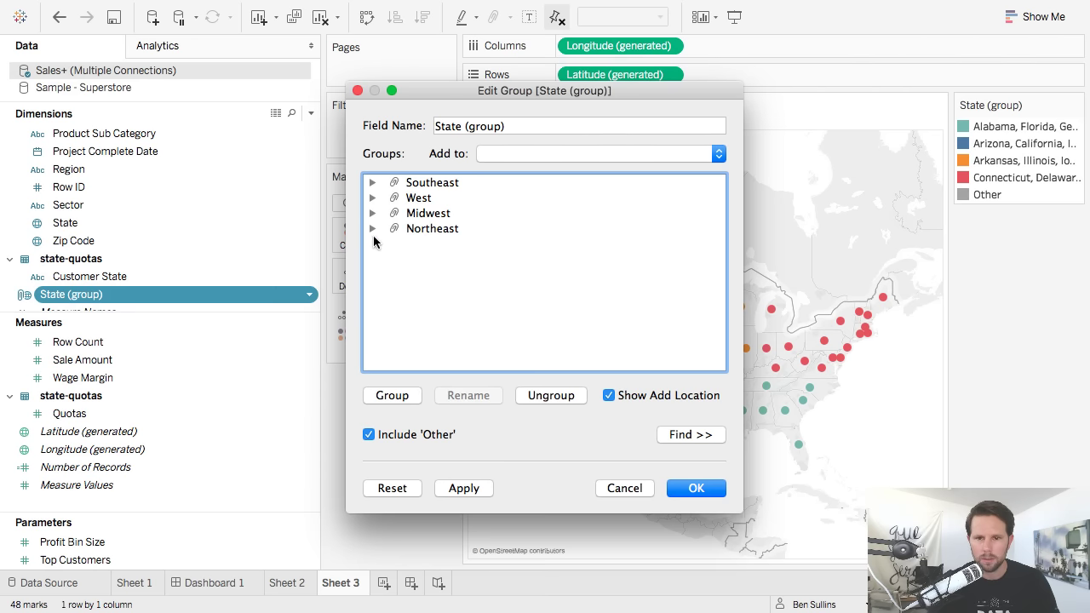
left_click(693, 489)
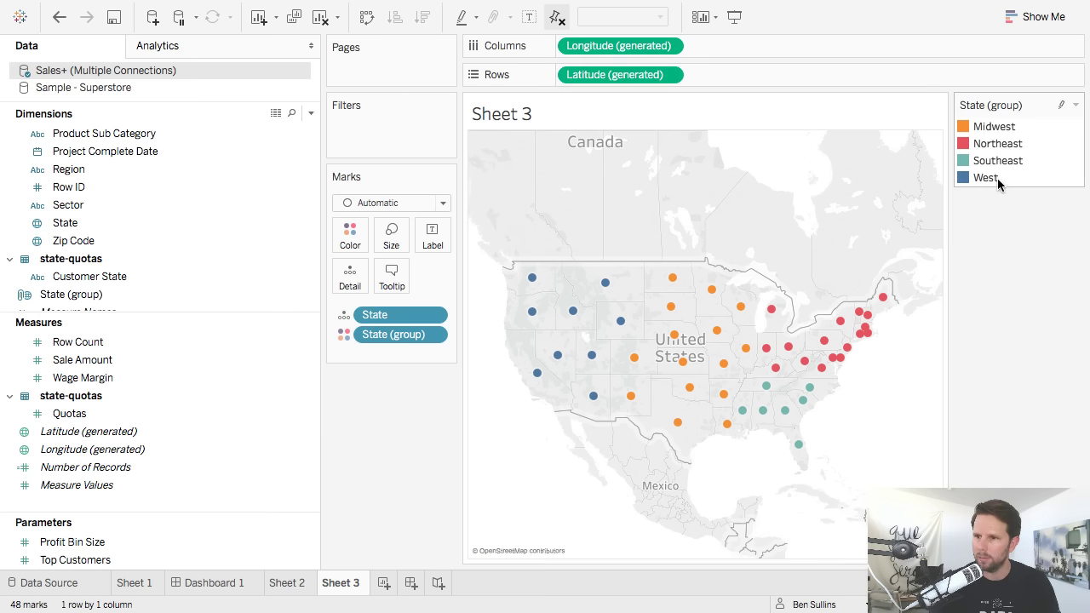
Rename the State (group) field to 'Sales Territories'.
right_click(75, 298)
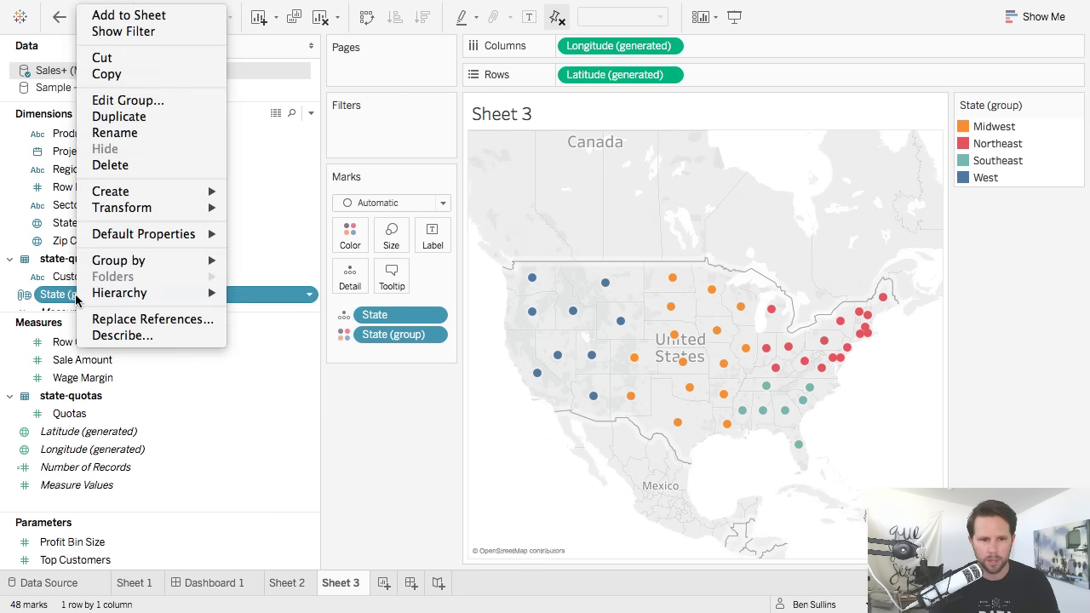
left_click(132, 136)
type("Sales Ter")
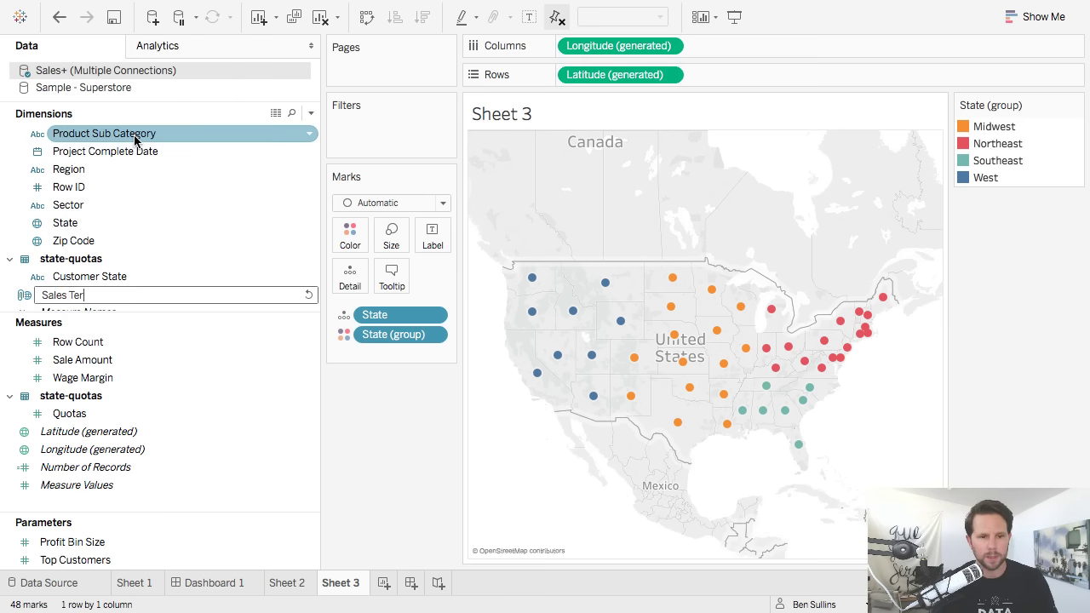
type("ritories")
key("Return")
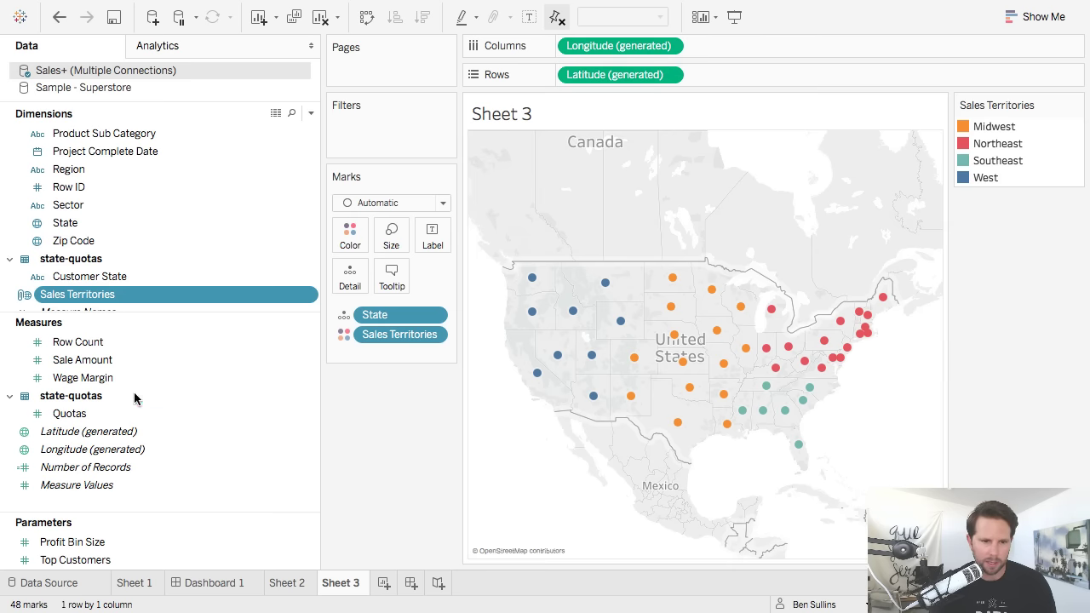
left_click(366, 202)
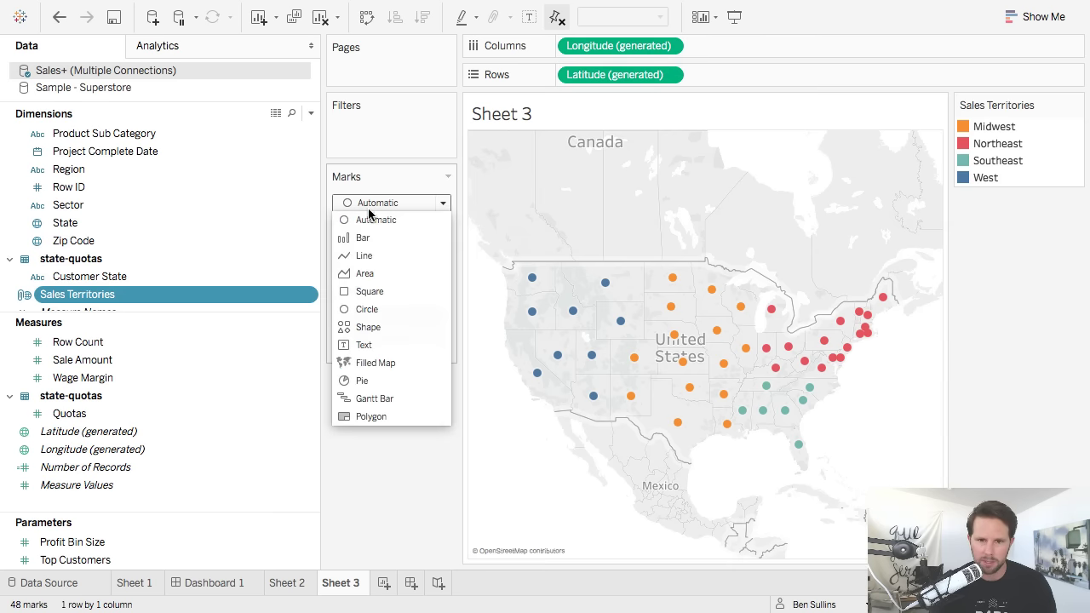
Switch the marks to Filled Map and remove State so states merge into territories.
left_click(388, 363)
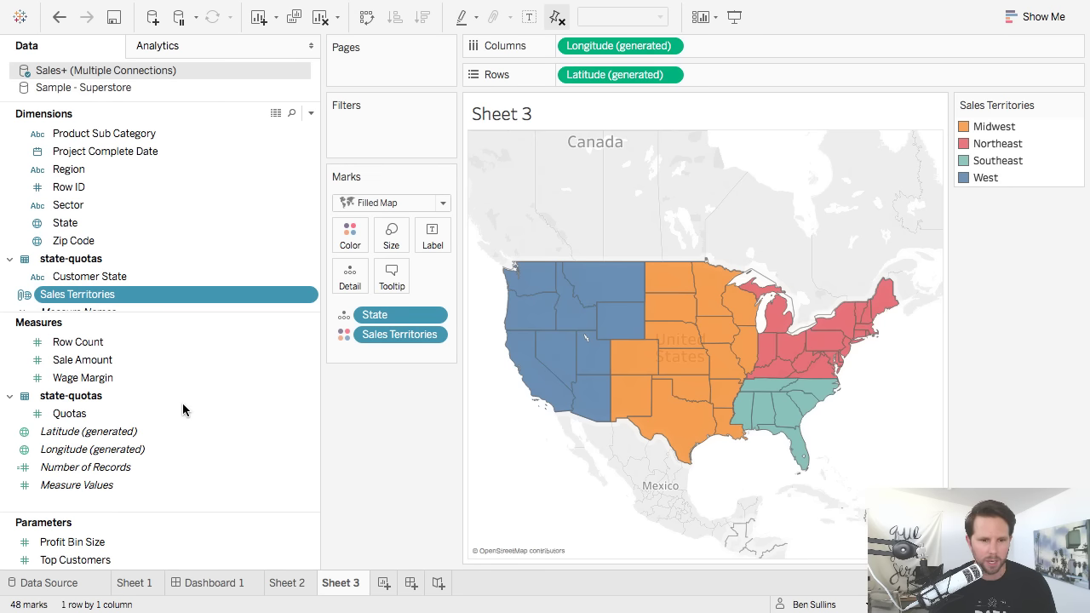
left_click_drag(386, 318, 388, 393)
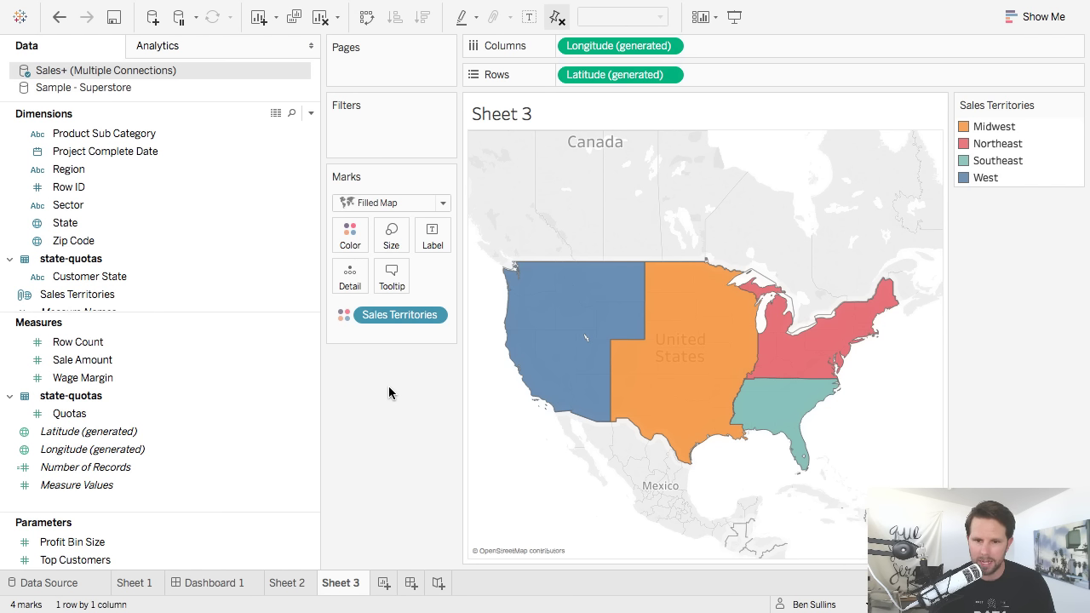
key("ctrl+z")
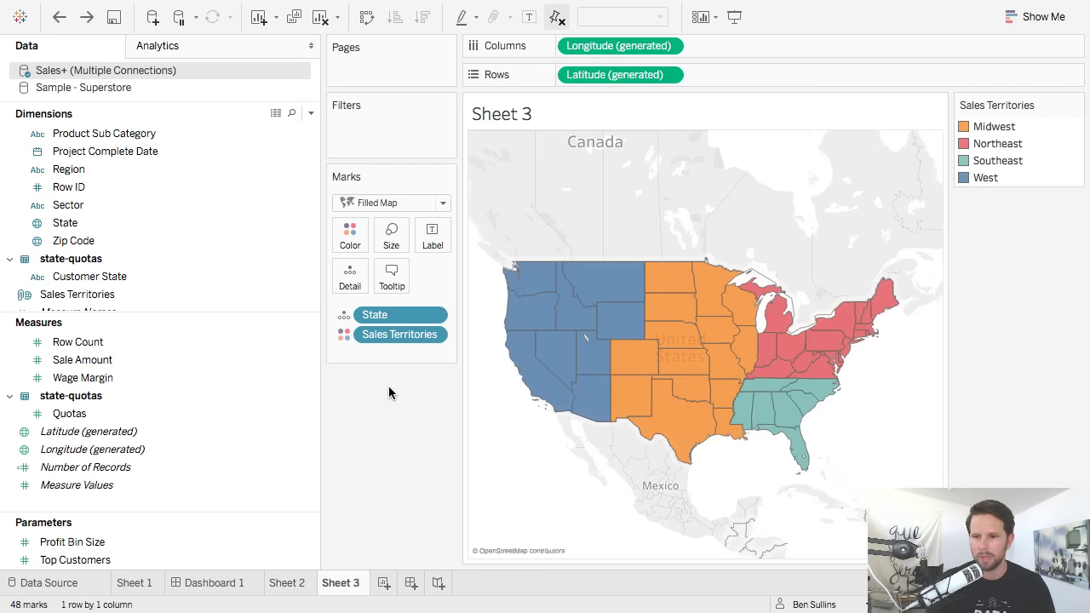
left_click_drag(395, 321, 396, 410)
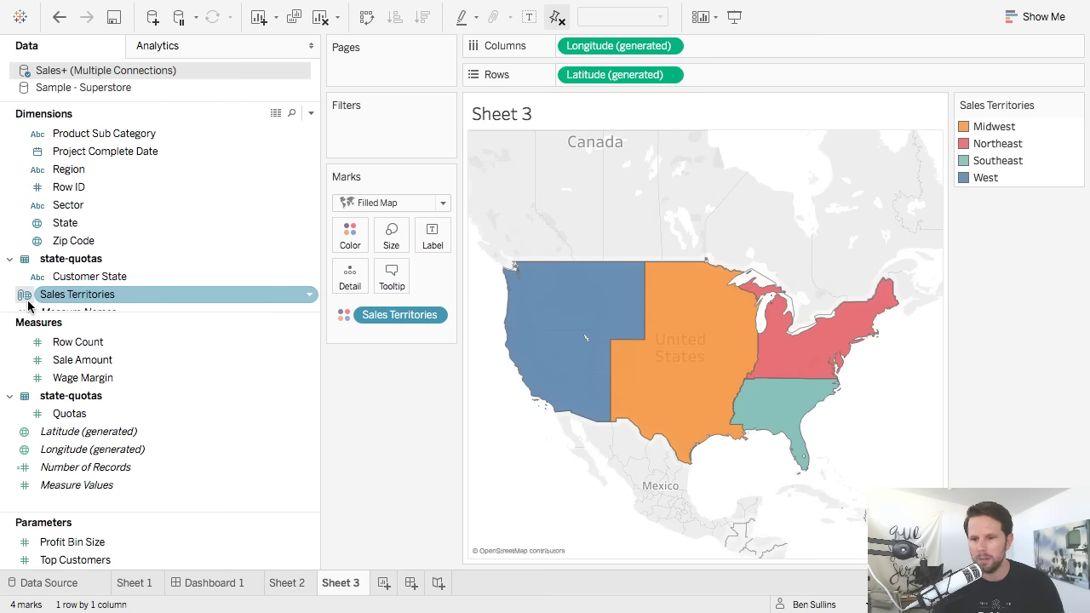
Label each sales territory with its total Sale Amount.
left_click(97, 365)
left_click_drag(96, 364, 438, 240)
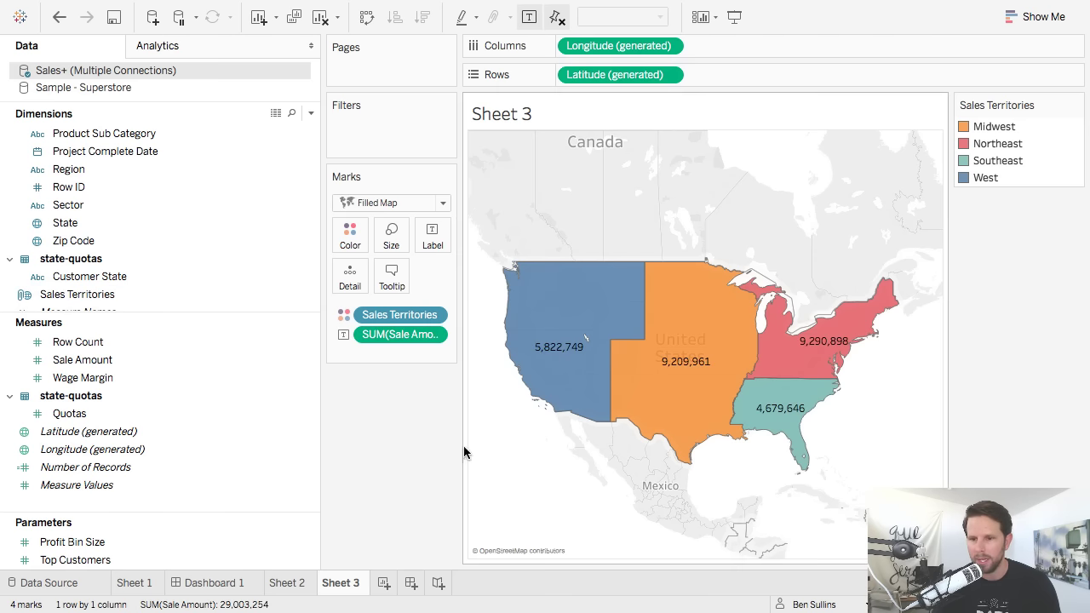
mouse_move(579, 385)
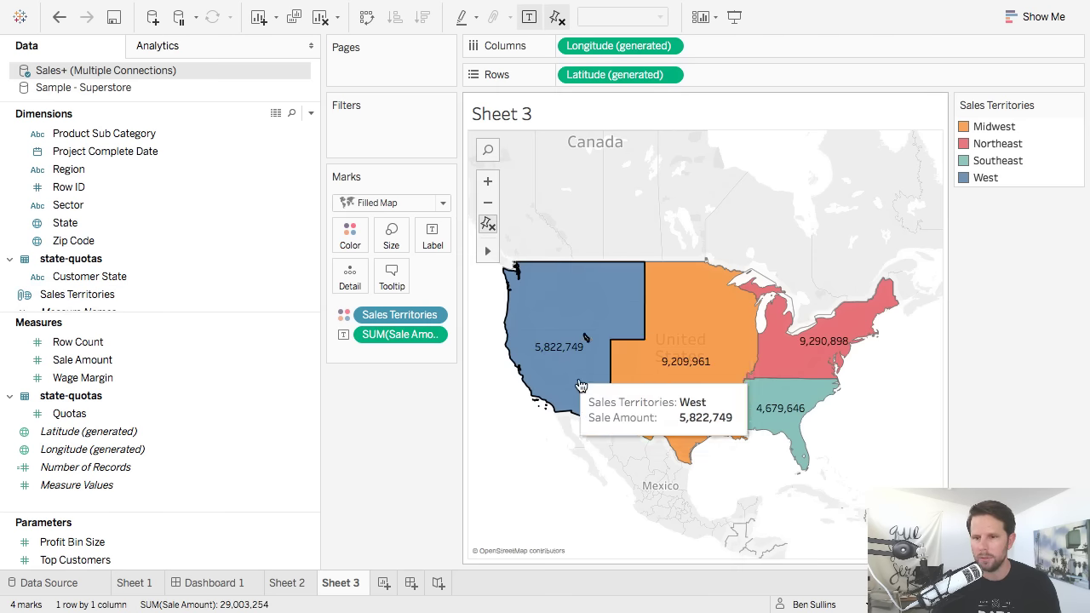
mouse_move(511, 7)
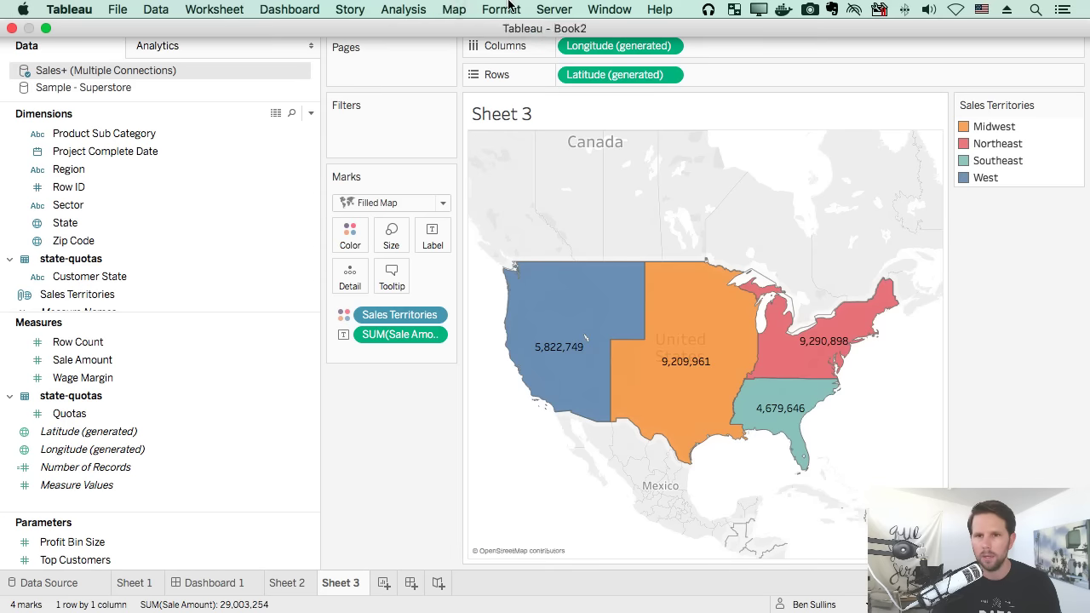
left_click(456, 9)
Set the Map Layers washout to 100% so the background map disappears.
left_click(466, 10)
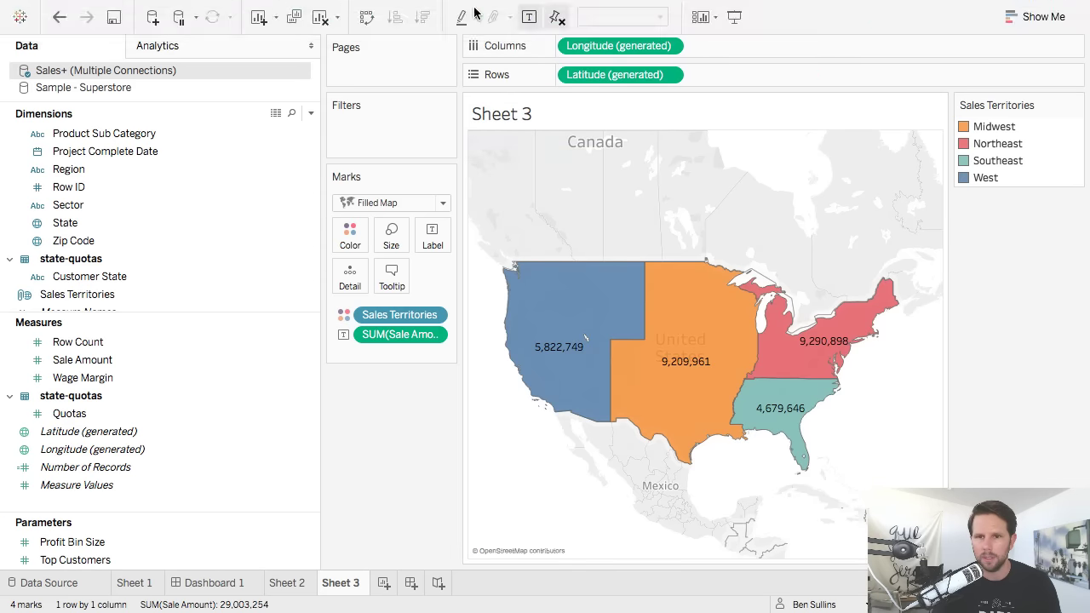
left_click(454, 10)
left_click(475, 121)
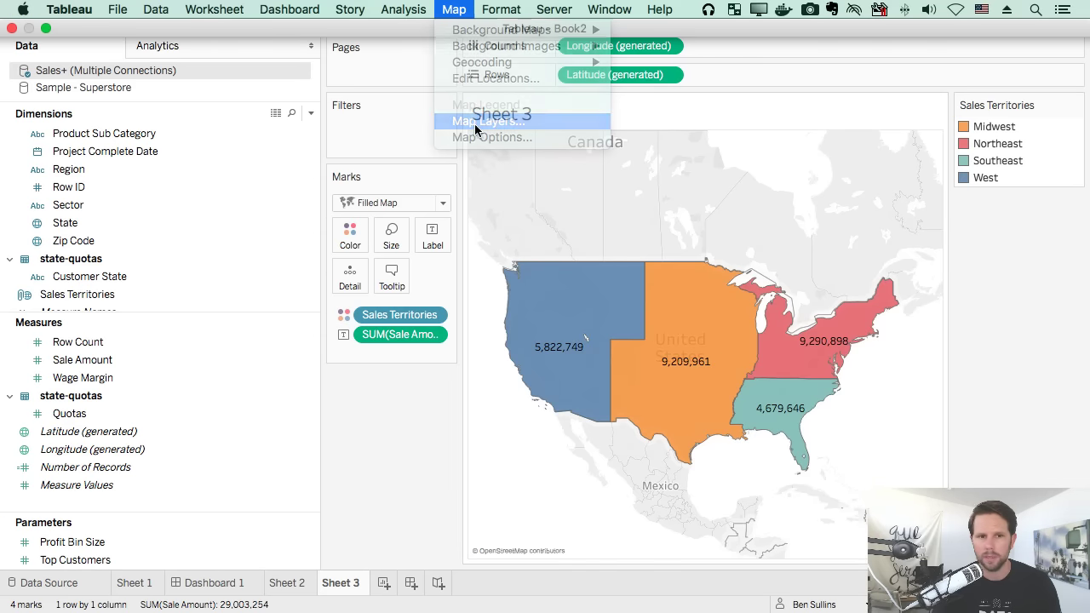
left_click_drag(134, 129, 315, 132)
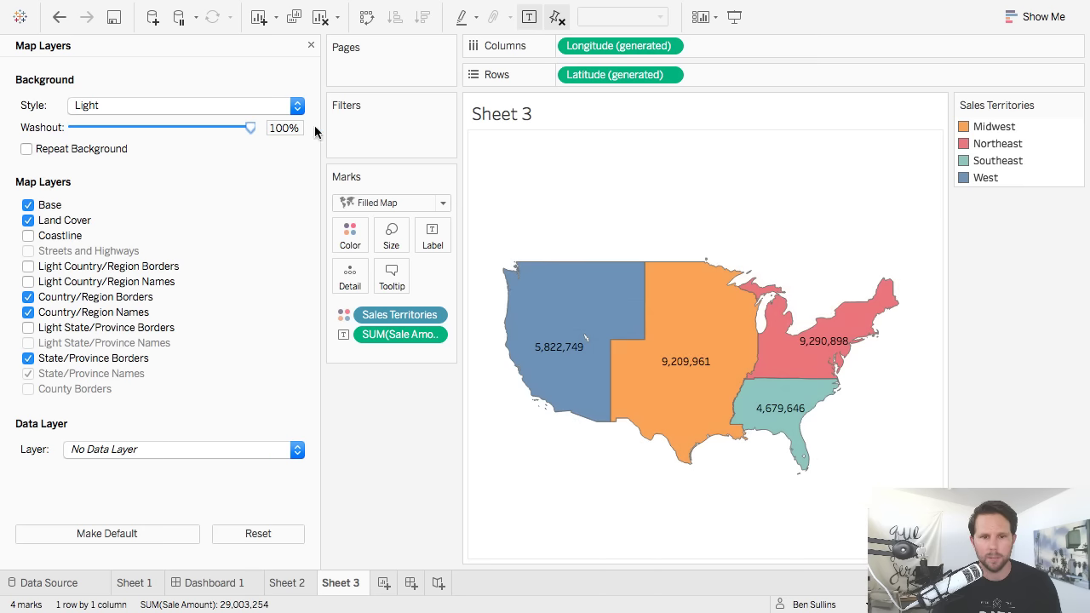
left_click(311, 45)
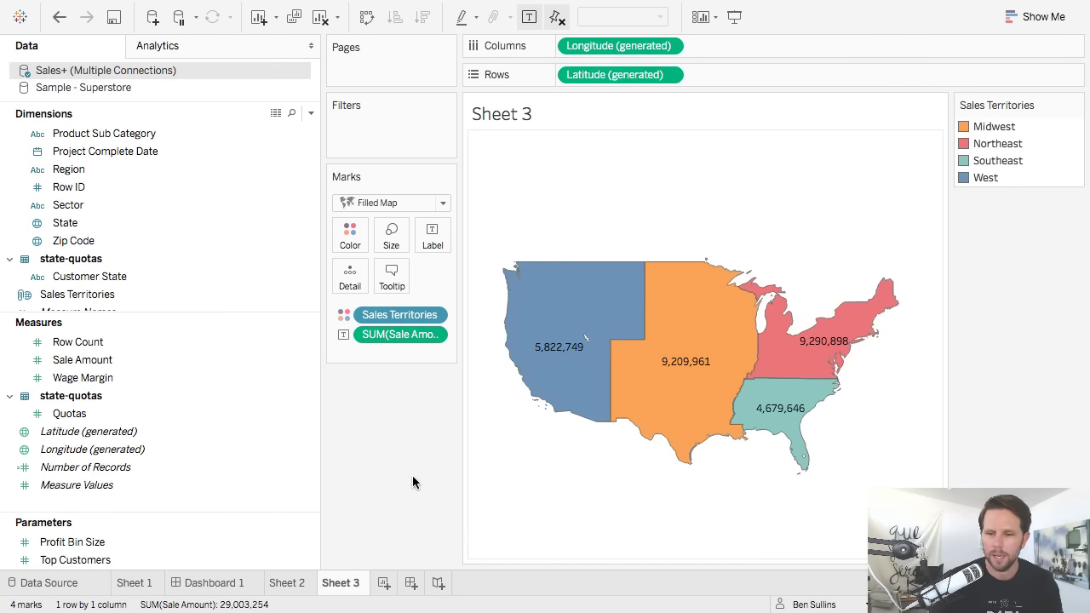
double_click(340, 587)
Rename the territory sheet 'US' and add a new blank worksheet.
type("US")
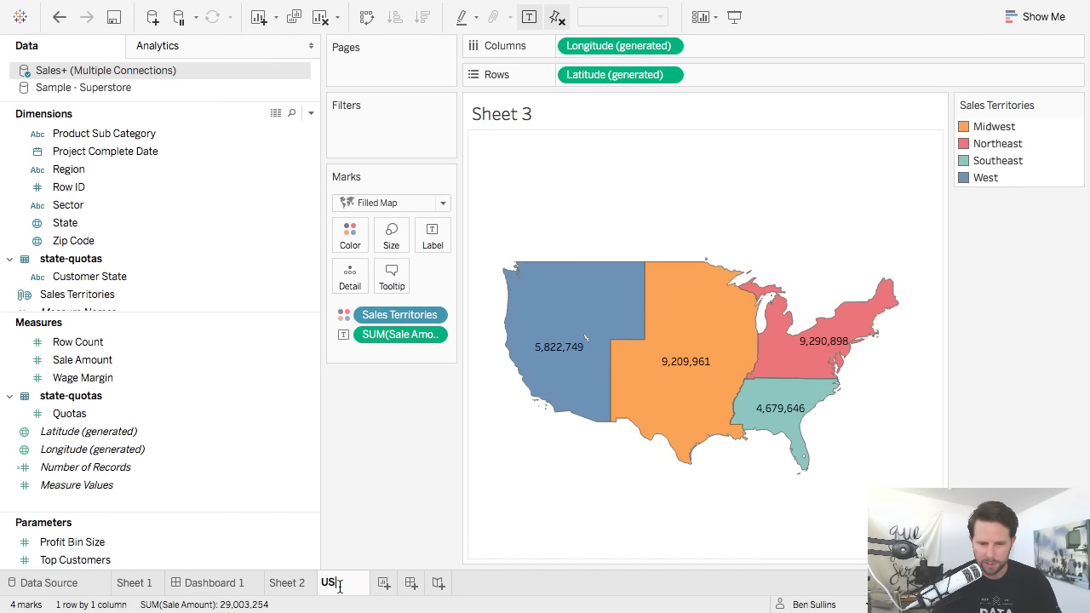
key("Return")
left_click(356, 583)
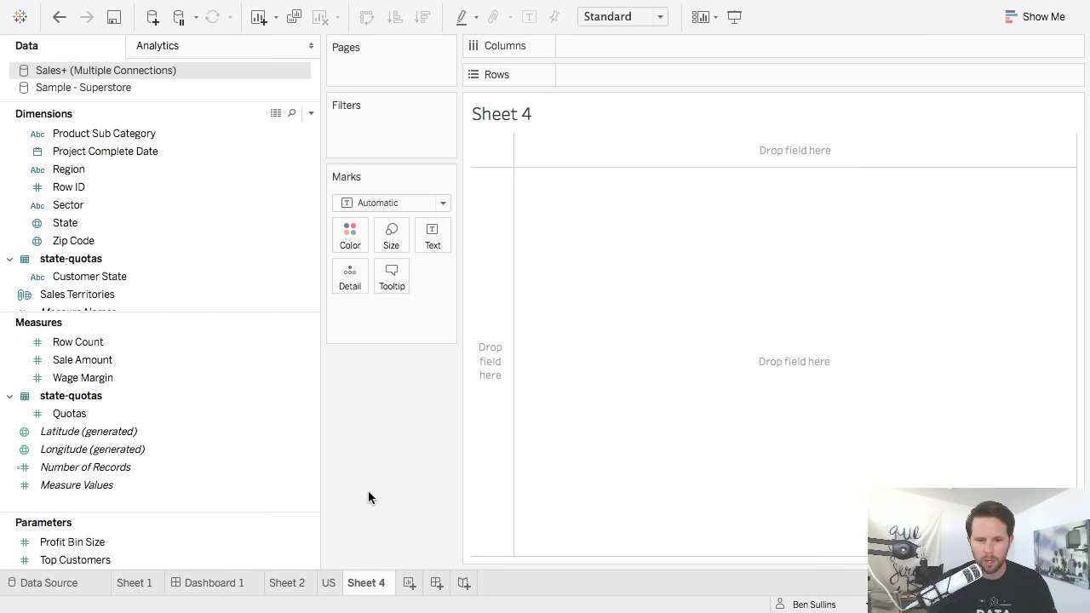
Connect to the CogsleyServices-SalesData-EU.xlsx workbook and use its Sales table.
key("super+d")
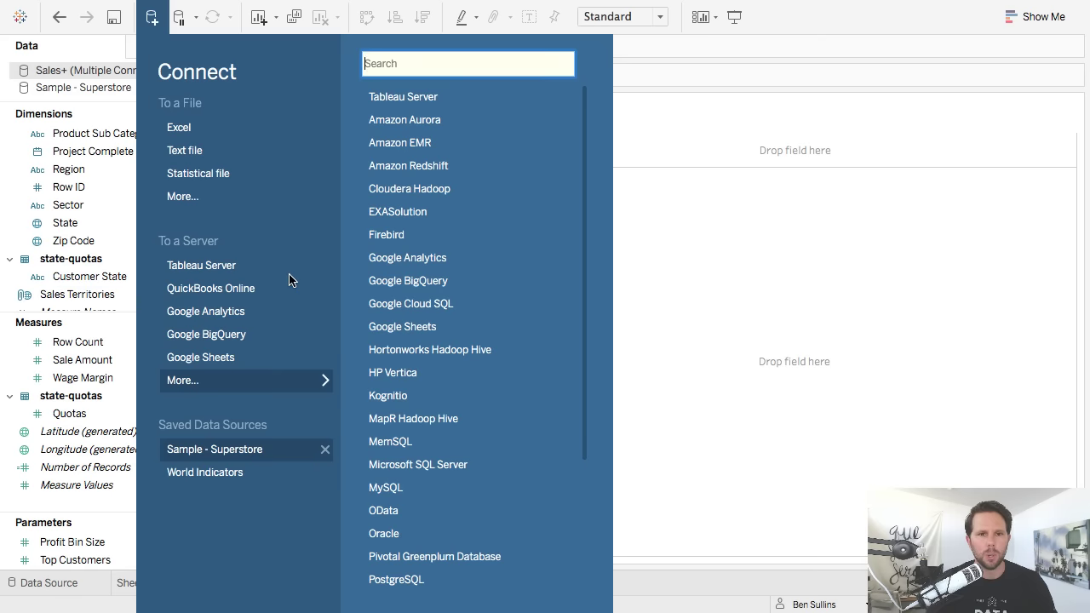
left_click(214, 126)
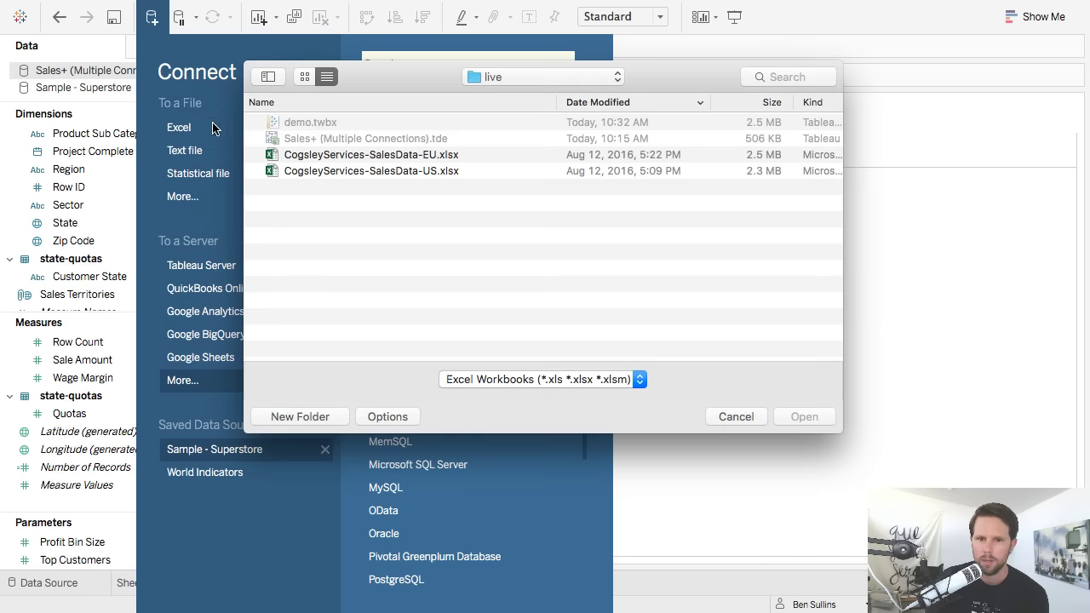
left_click(419, 154)
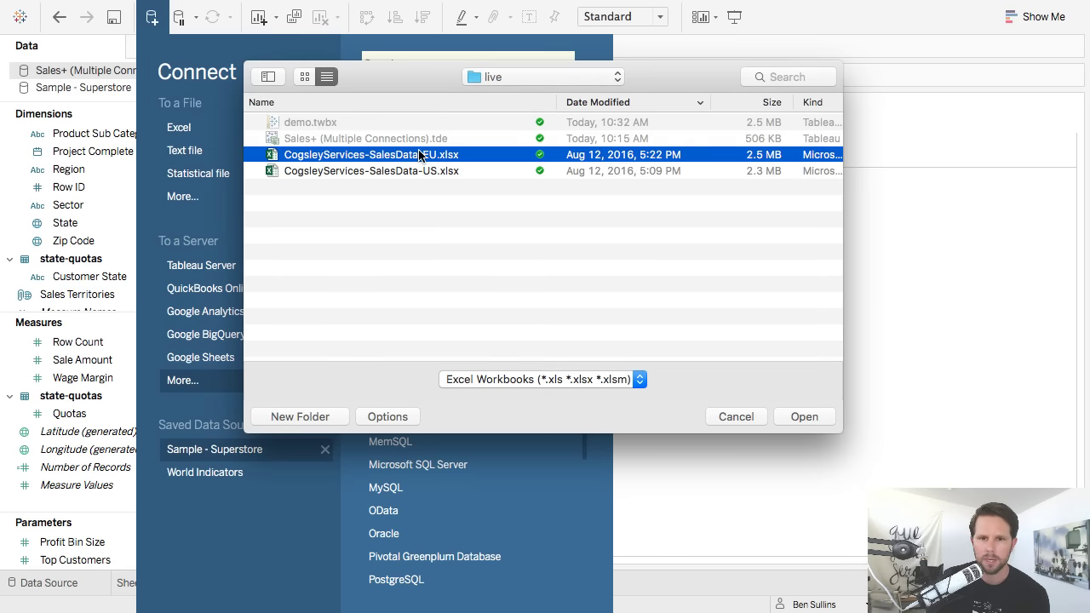
left_click(803, 416)
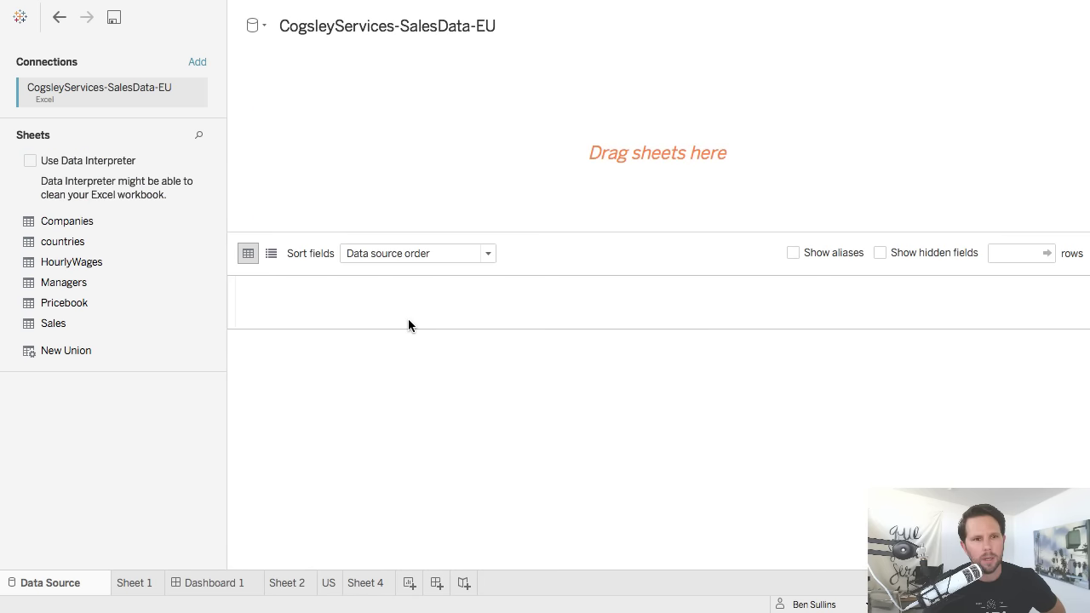
left_click_drag(77, 322, 431, 158)
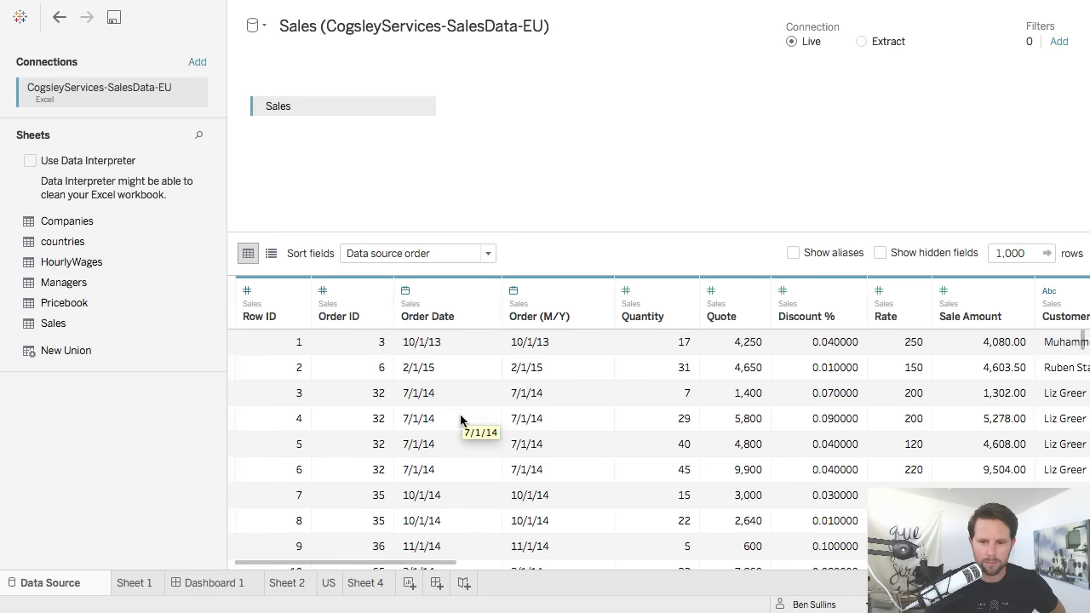
On the new sheet, plot the EU Country field on a map.
left_click(357, 586)
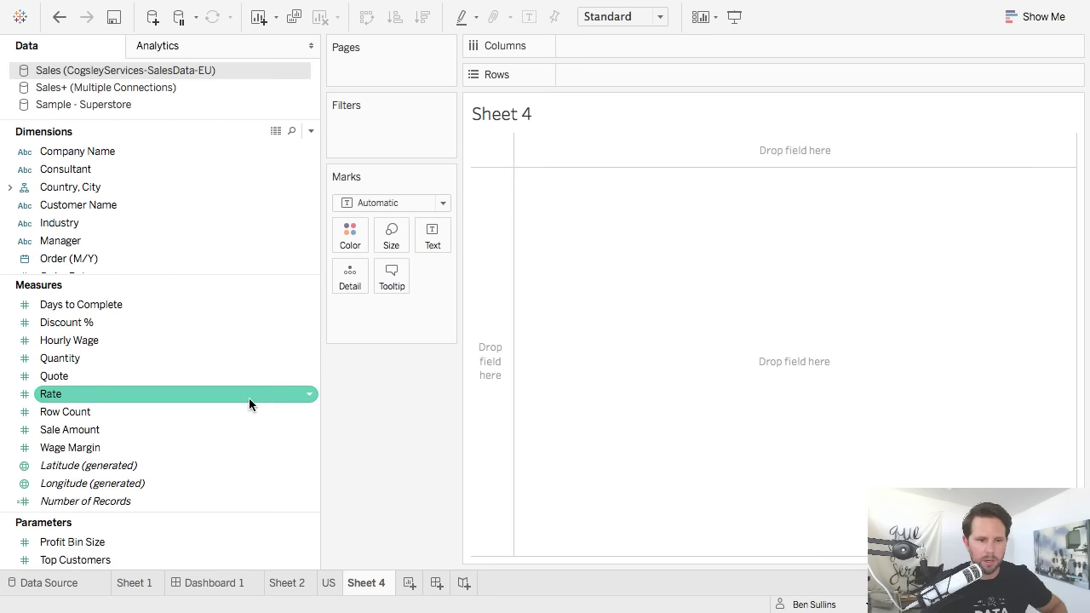
left_click(151, 223)
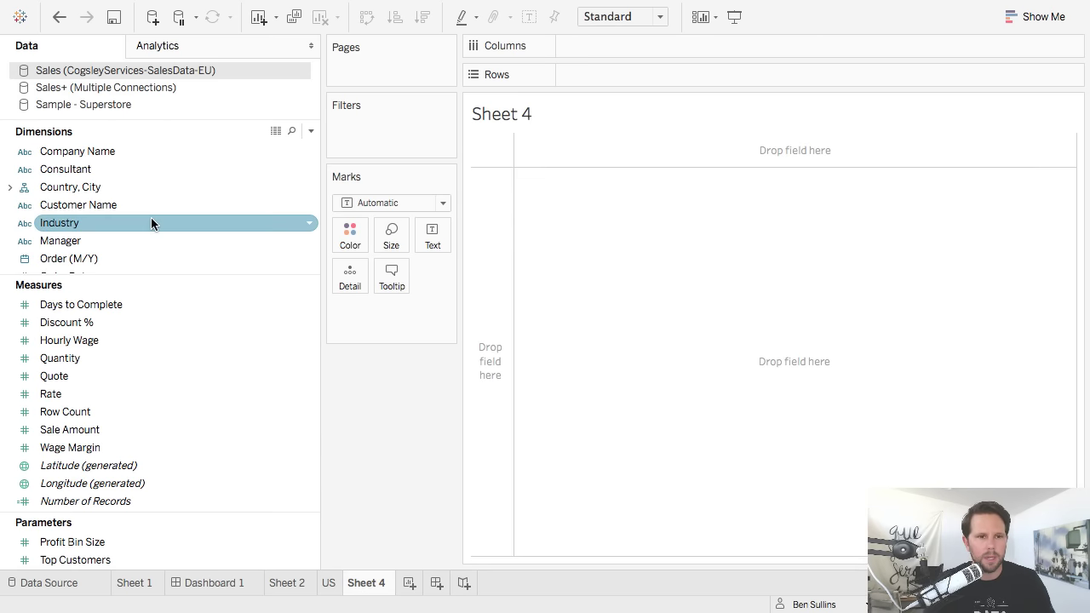
left_click(10, 187)
left_click(97, 206)
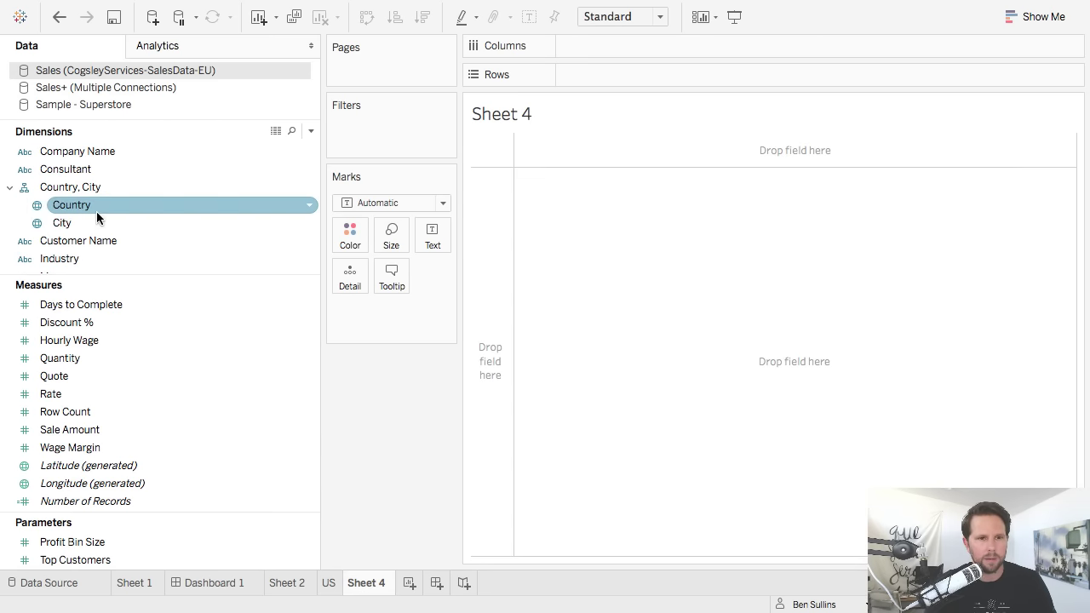
double_click(97, 206)
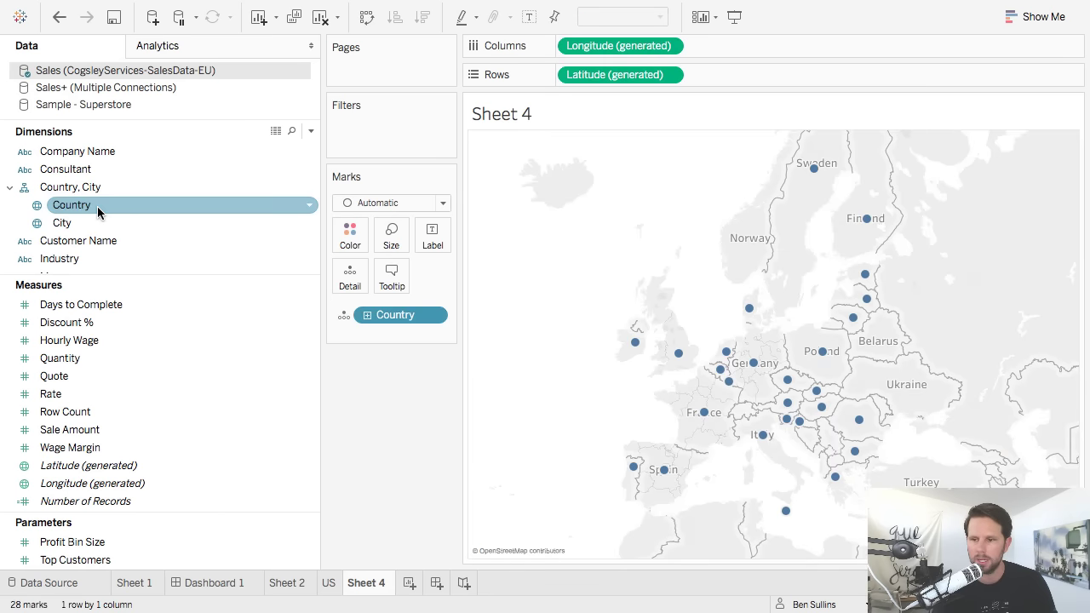
Change the mark type to Filled Map and lasso the western European countries.
left_click(384, 202)
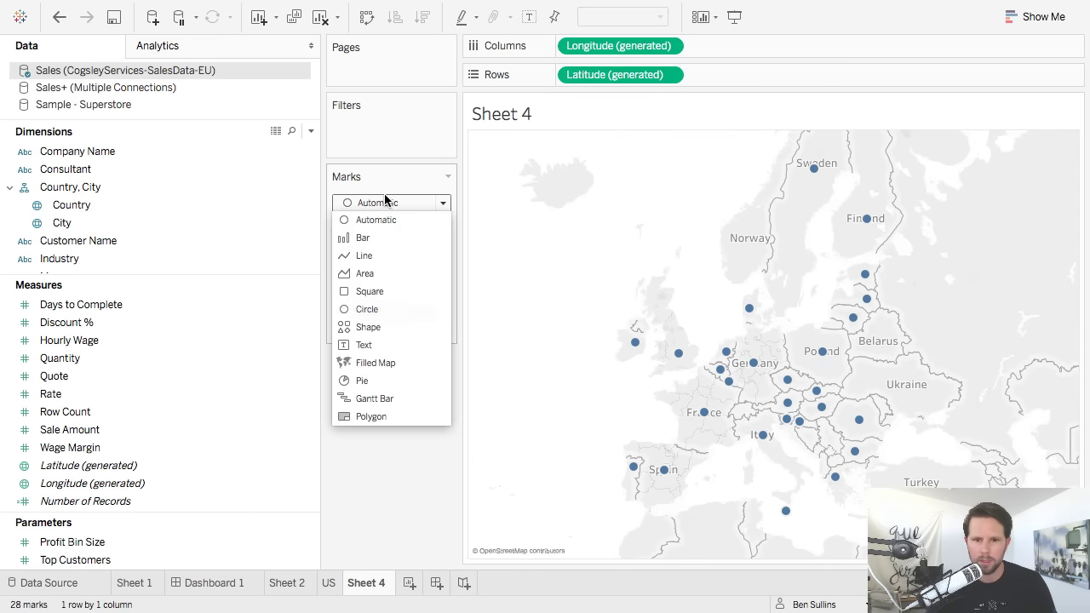
left_click(409, 365)
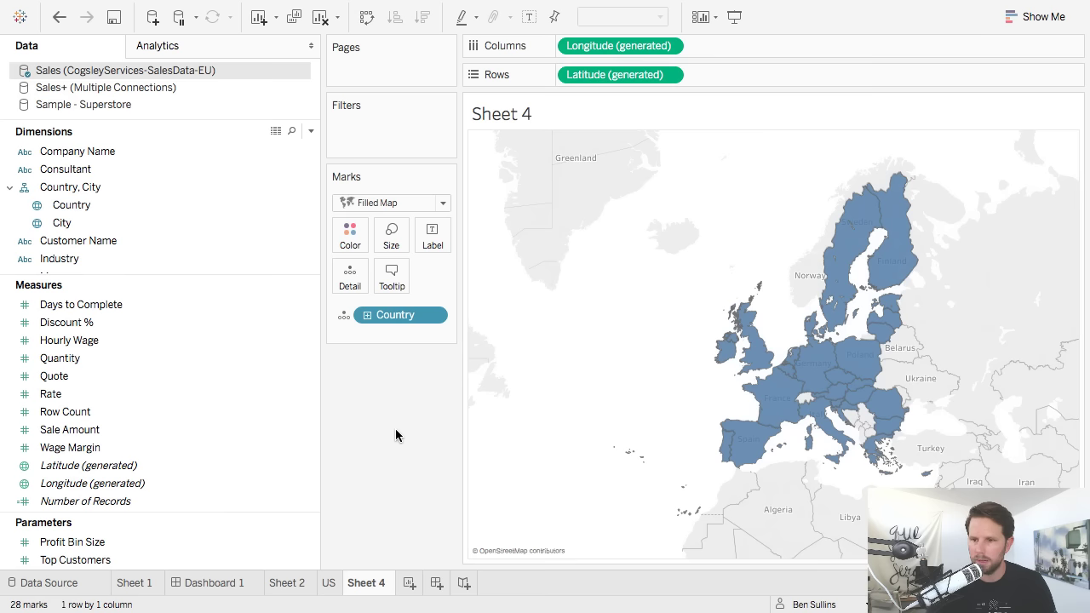
mouse_move(487, 252)
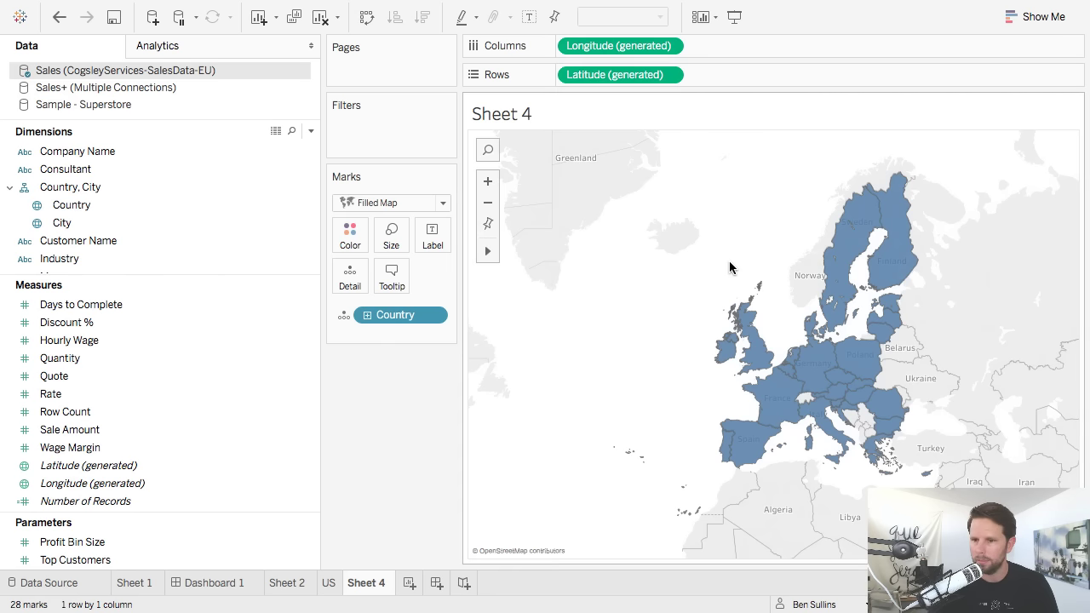
mouse_move(754, 254)
left_mouse_down()
mouse_move(795, 368)
mouse_move(794, 422)
mouse_move(751, 486)
mouse_move(596, 504)
mouse_move(724, 511)
left_mouse_up()
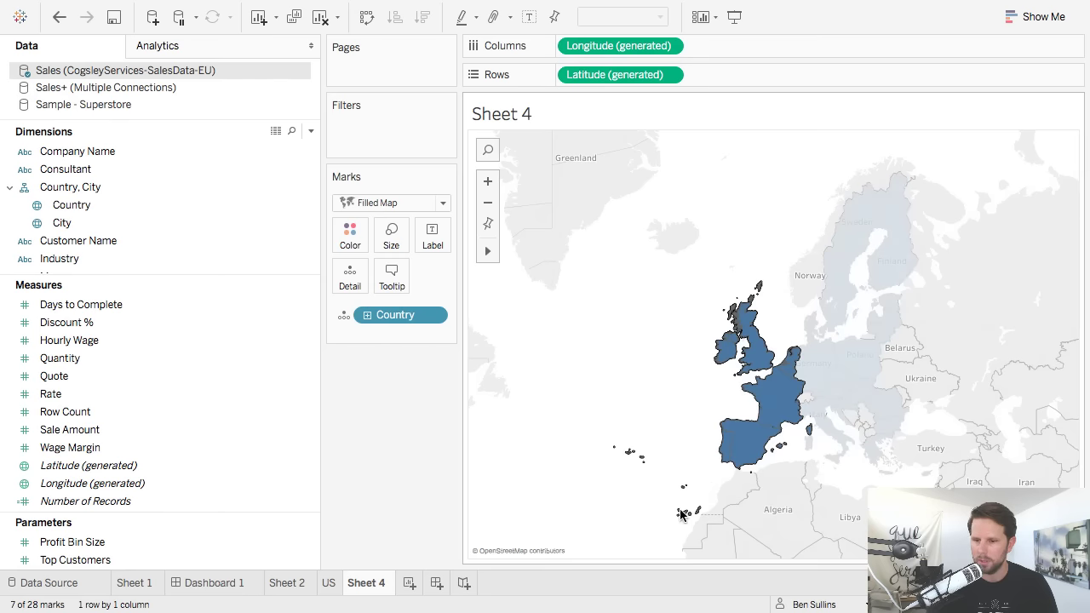
Group the western European countries, then the eight Nordic and Baltic countries.
mouse_move(741, 446)
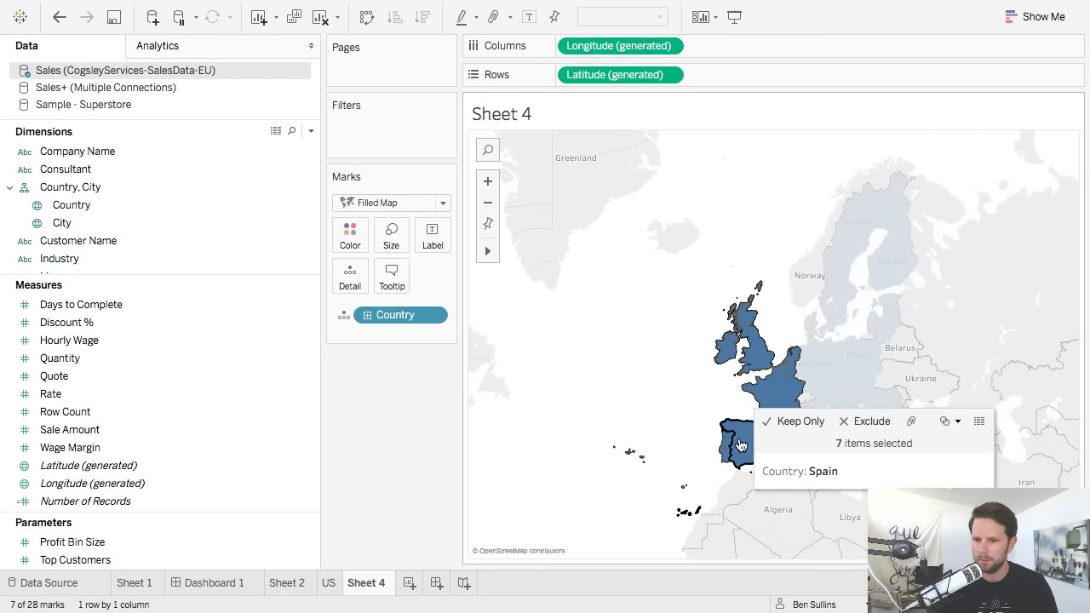
left_click(909, 418)
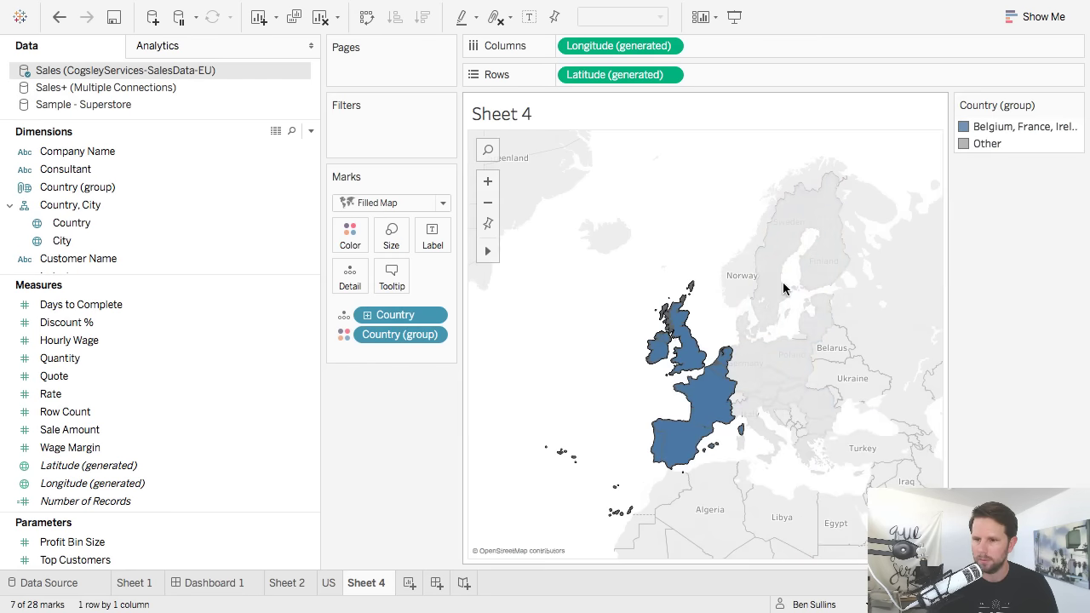
left_click(711, 247)
mouse_move(695, 223)
left_mouse_down()
mouse_move(764, 315)
mouse_move(756, 358)
mouse_move(842, 350)
mouse_move(895, 256)
left_mouse_up()
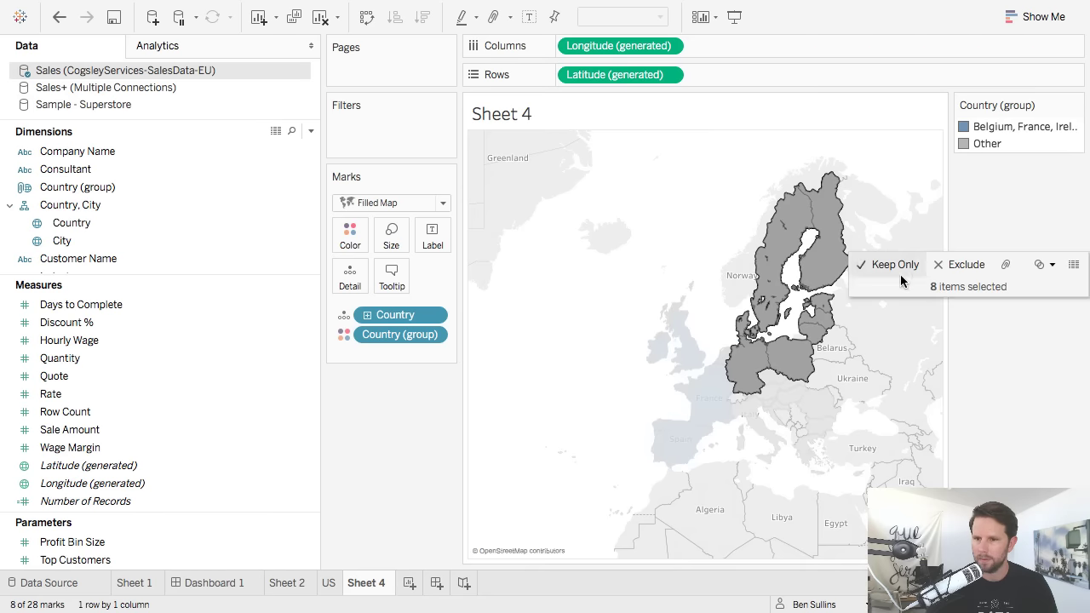
left_click(1006, 264)
left_click(881, 379)
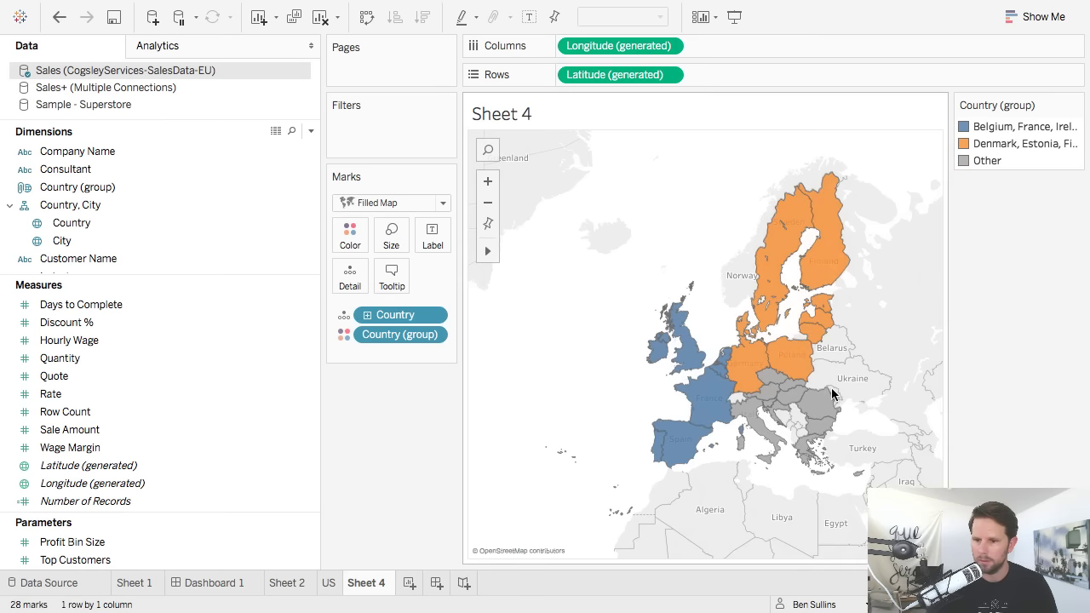
Group the six southeastern and five central European countries, then remove Country from Marks.
mouse_move(882, 456)
left_mouse_down()
mouse_move(803, 514)
mouse_move(749, 467)
mouse_move(803, 453)
mouse_move(826, 417)
left_mouse_up()
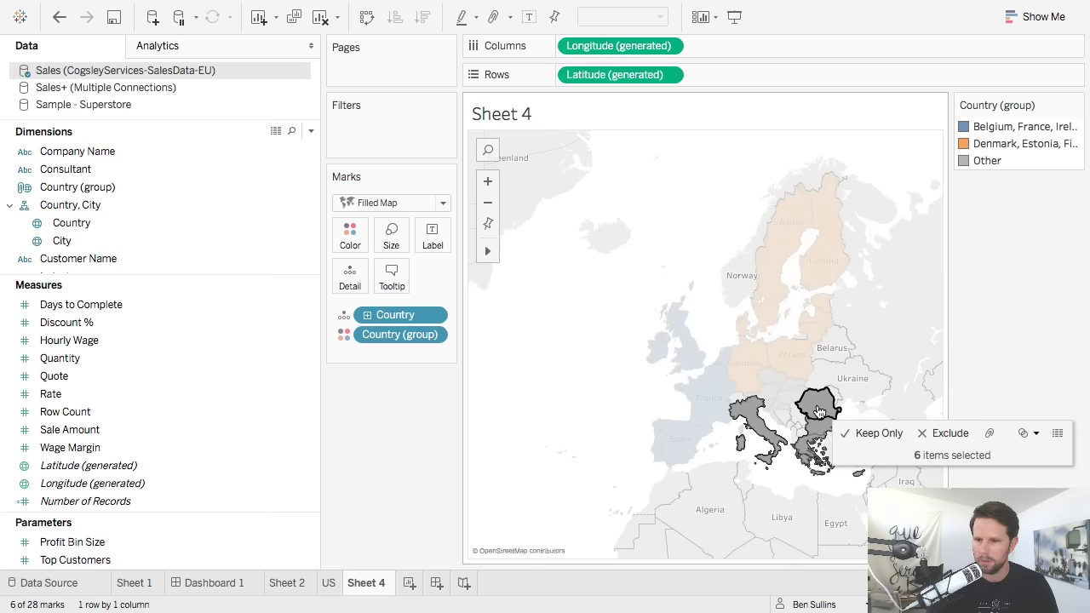
left_click(988, 433)
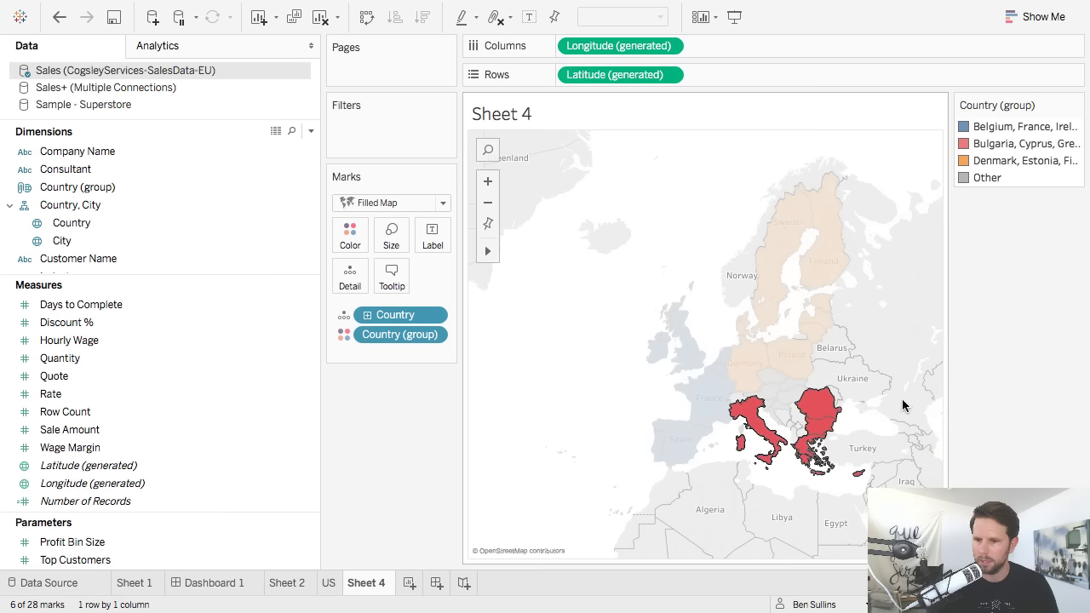
mouse_move(791, 419)
left_mouse_down()
mouse_move(805, 388)
mouse_move(746, 396)
mouse_move(773, 385)
left_mouse_up()
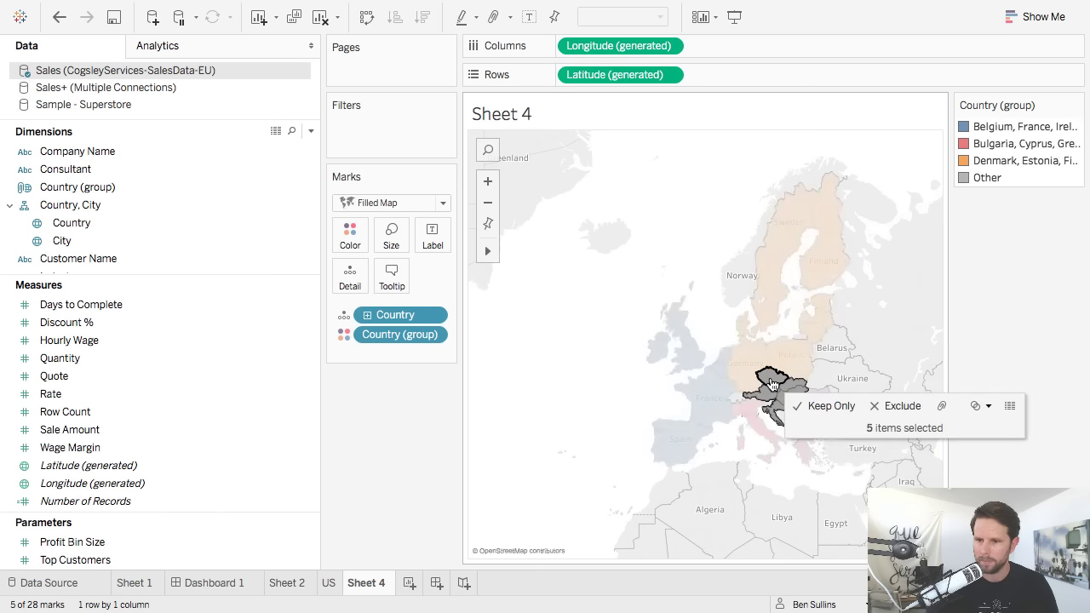
left_click(941, 406)
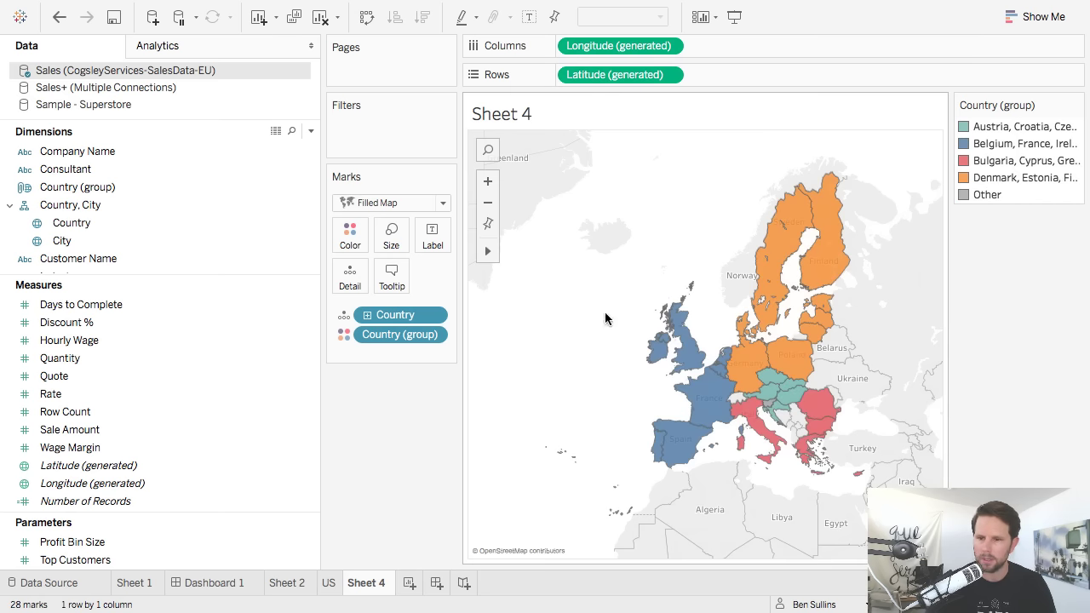
left_click_drag(398, 322, 404, 421)
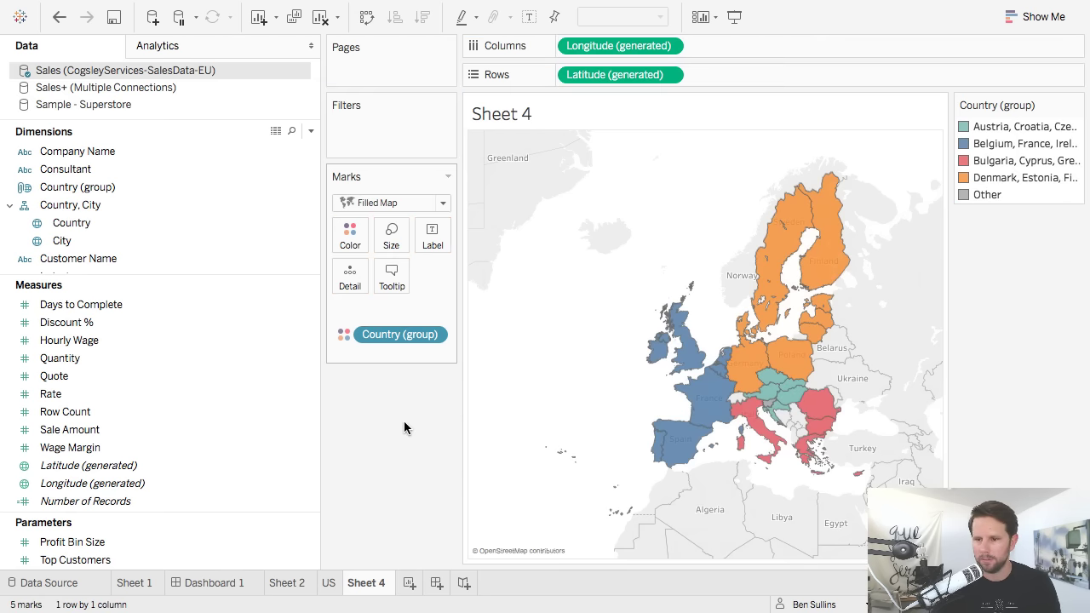
Label the country groups with summed Sale Amount and wash out the map layers to 100%.
left_click_drag(164, 429, 438, 240)
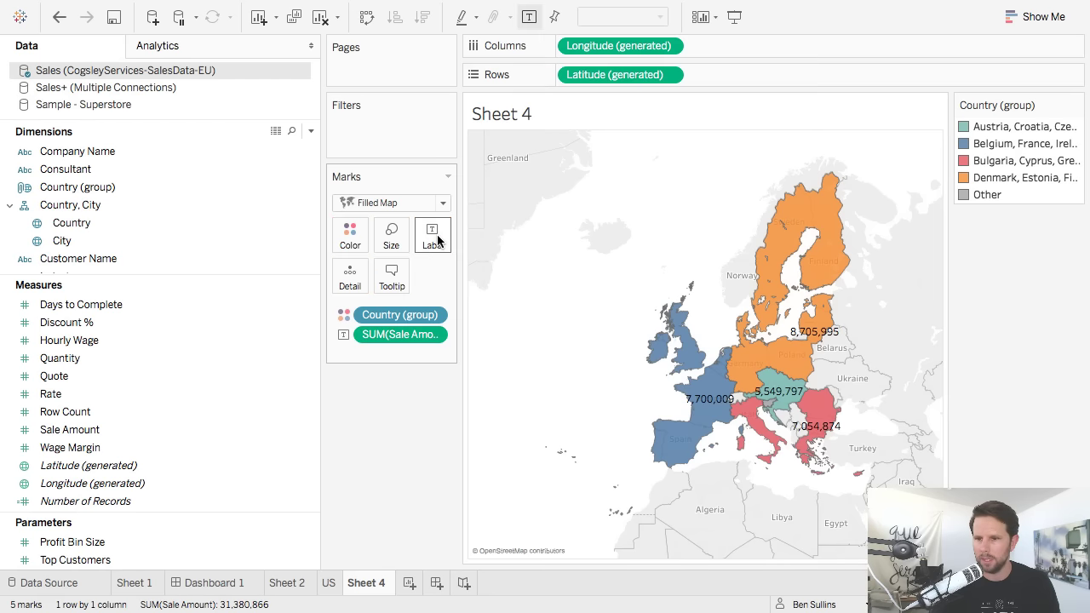
left_click(454, 10)
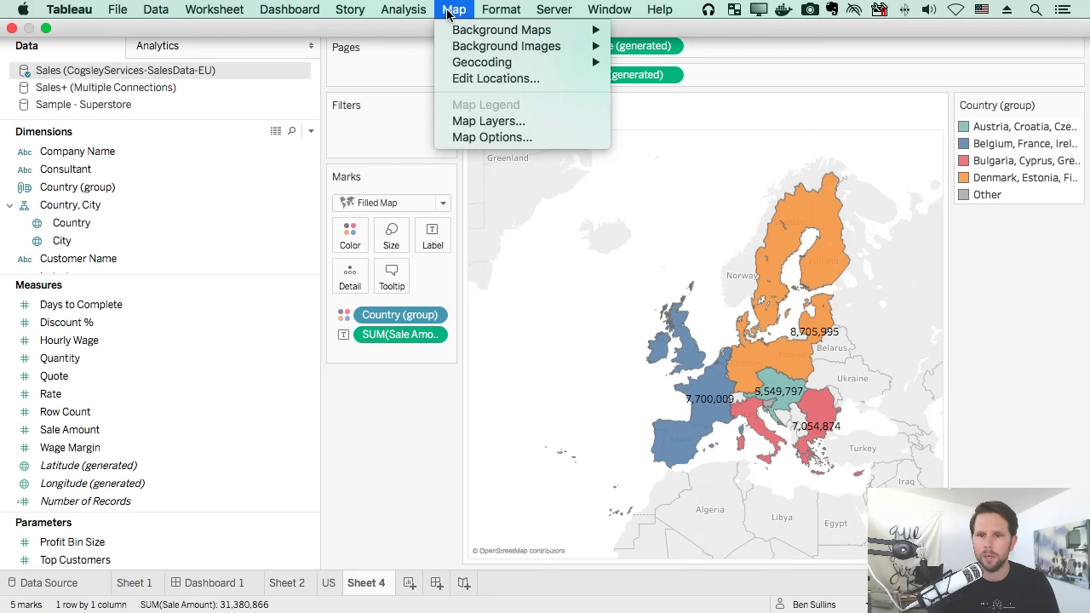
left_click(483, 122)
left_click_drag(70, 127, 266, 126)
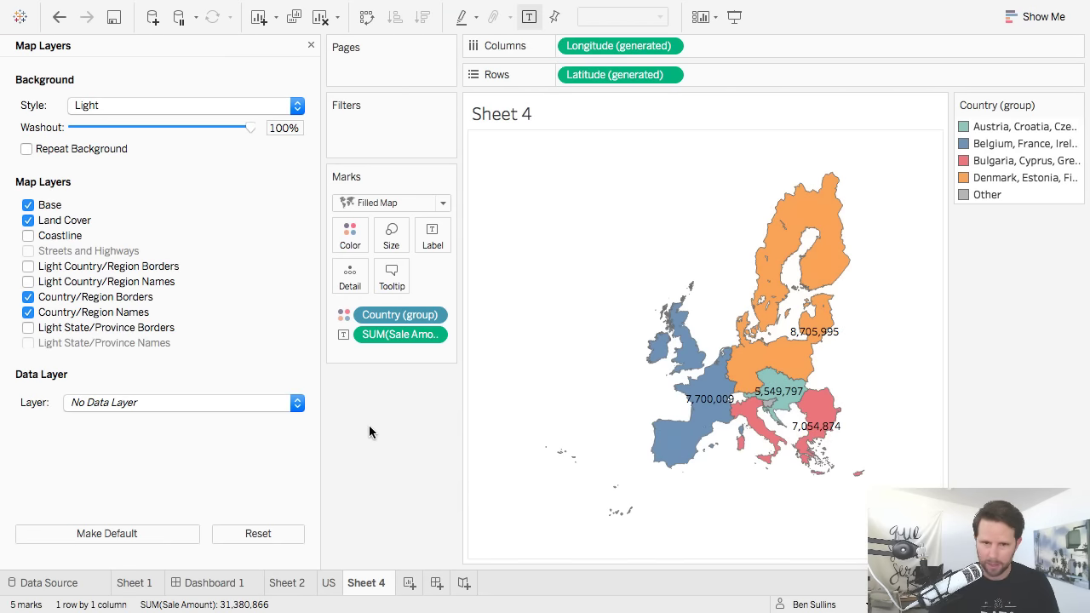
left_click(310, 45)
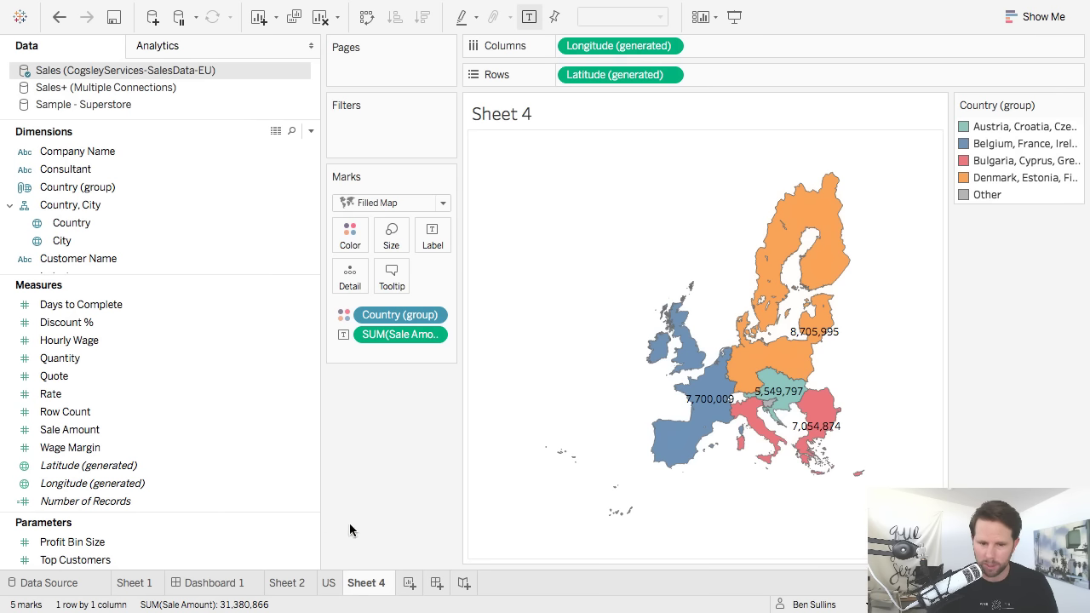
Rename Sheet 4 to 'EU'.
double_click(374, 583)
type("EU")
key("Return")
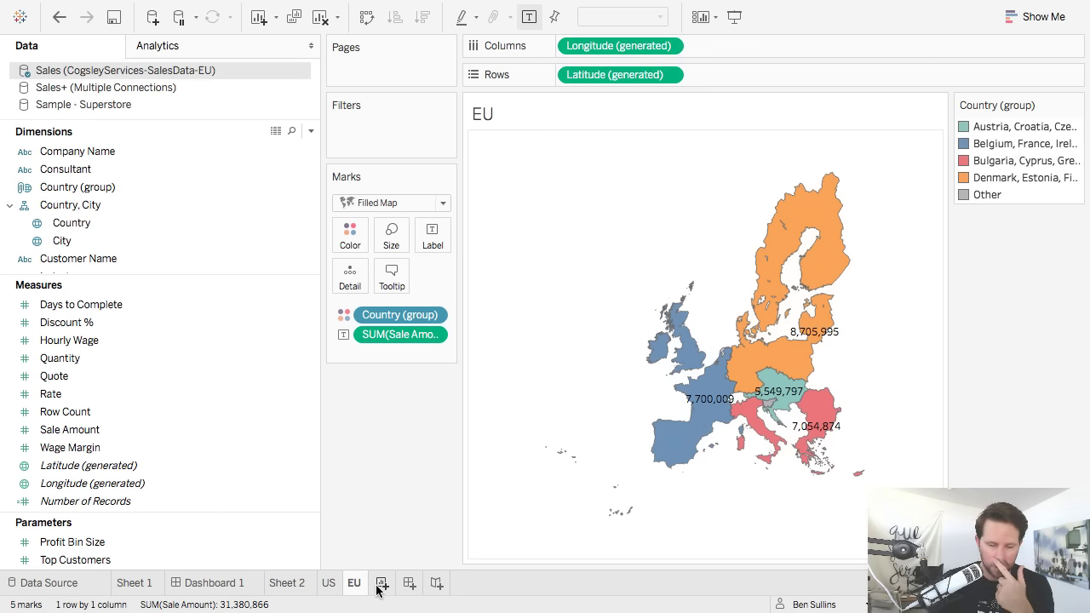
Create a new dashboard with its size set to Automatic.
left_click(414, 584)
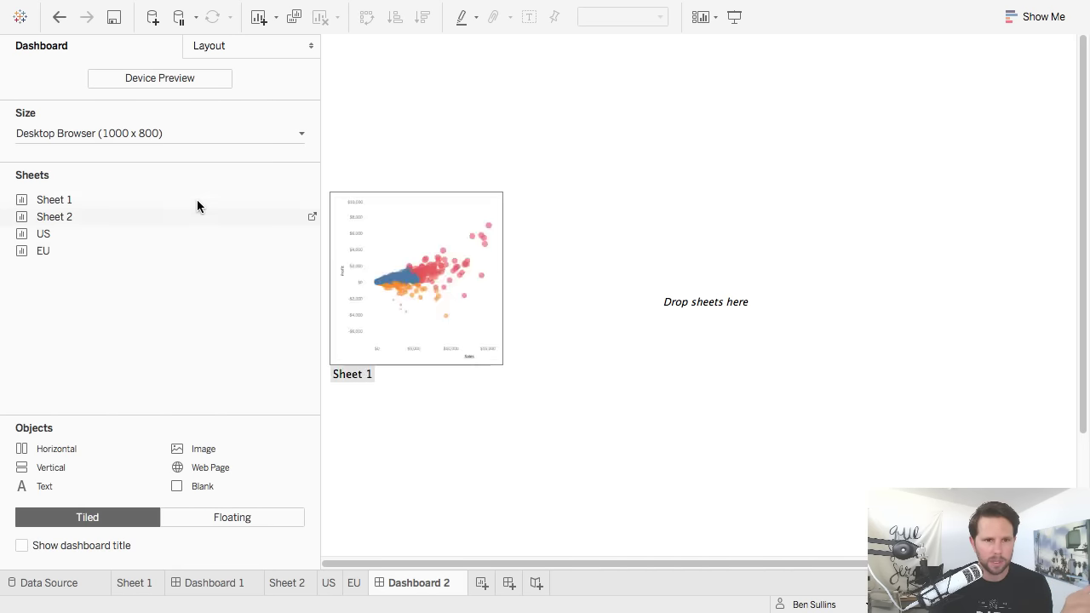
left_click(195, 133)
left_click(154, 182)
left_click(149, 163)
left_click(149, 163)
left_click(146, 197)
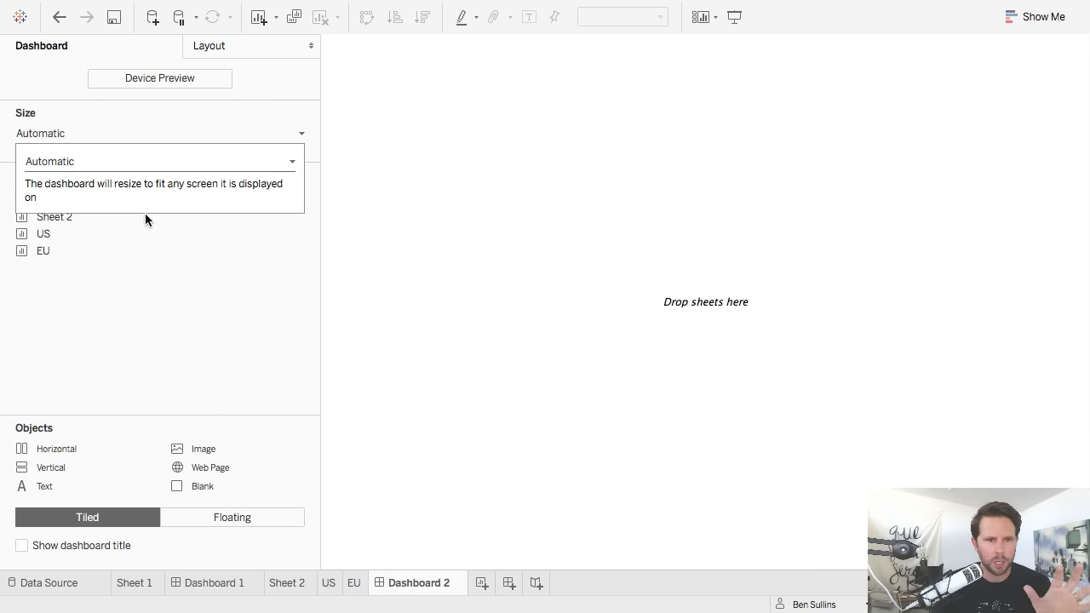
Add the US map to the dashboard and place the EU map below it.
double_click(76, 234)
left_click_drag(75, 256, 801, 117)
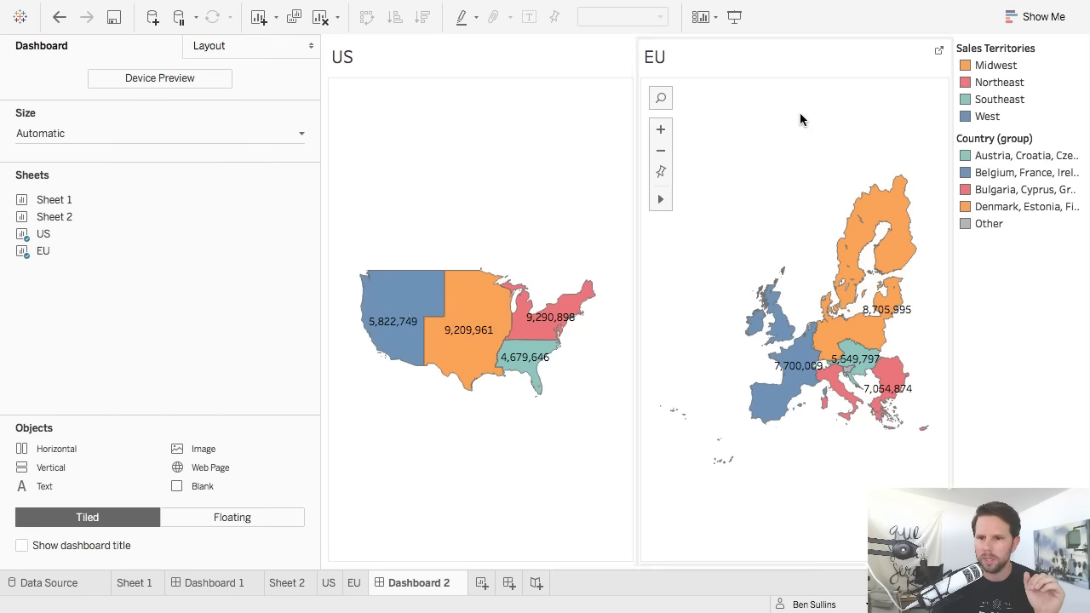
left_click(801, 85)
left_click_drag(794, 39, 514, 460)
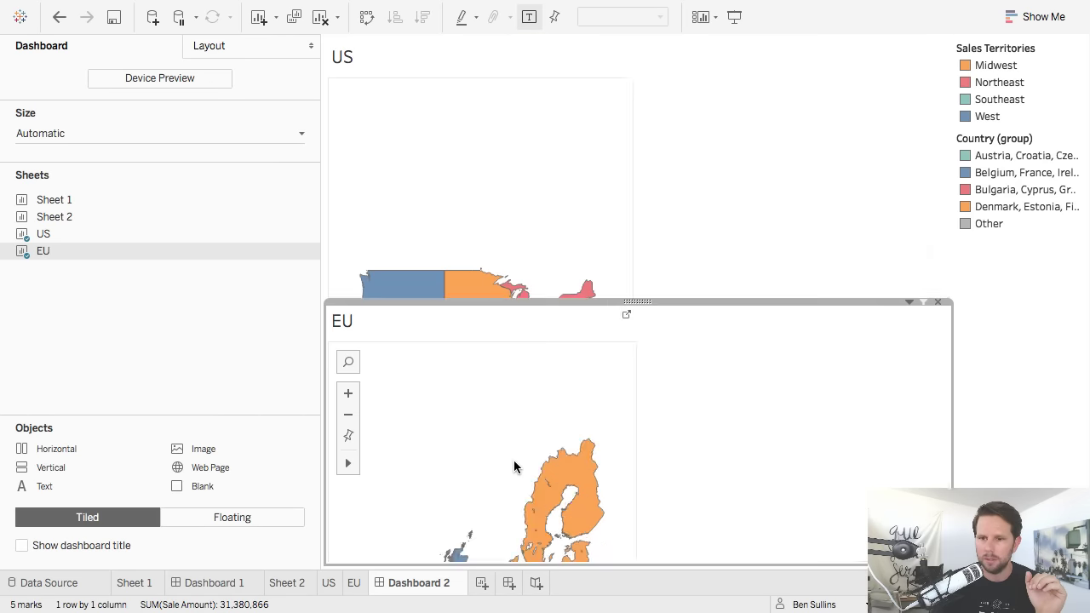
On the EU sheet, filter by Product Category with all categories included.
left_click(1042, 244)
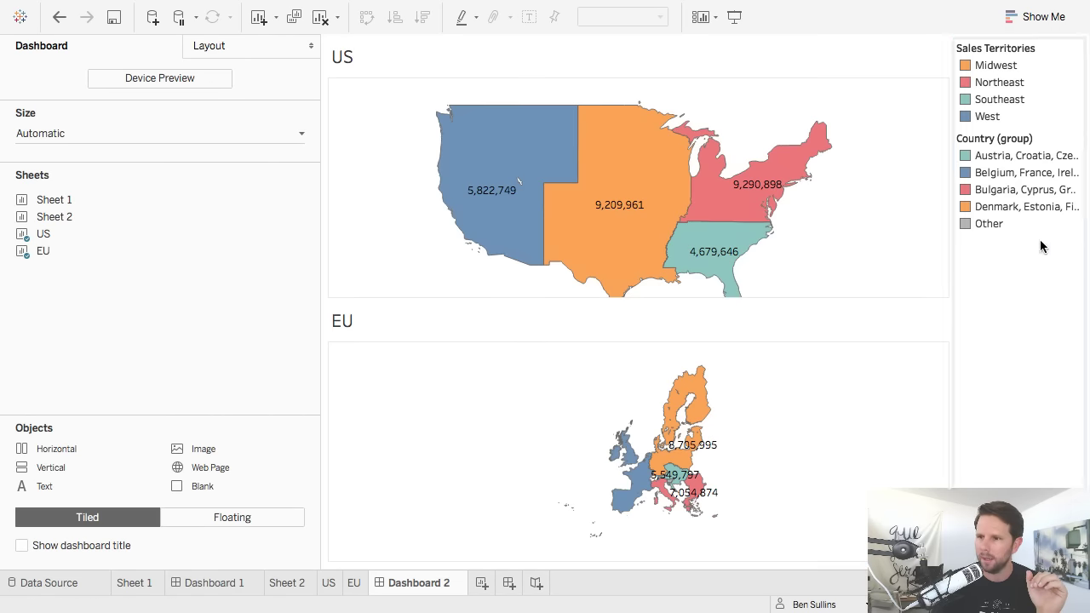
left_click(358, 587)
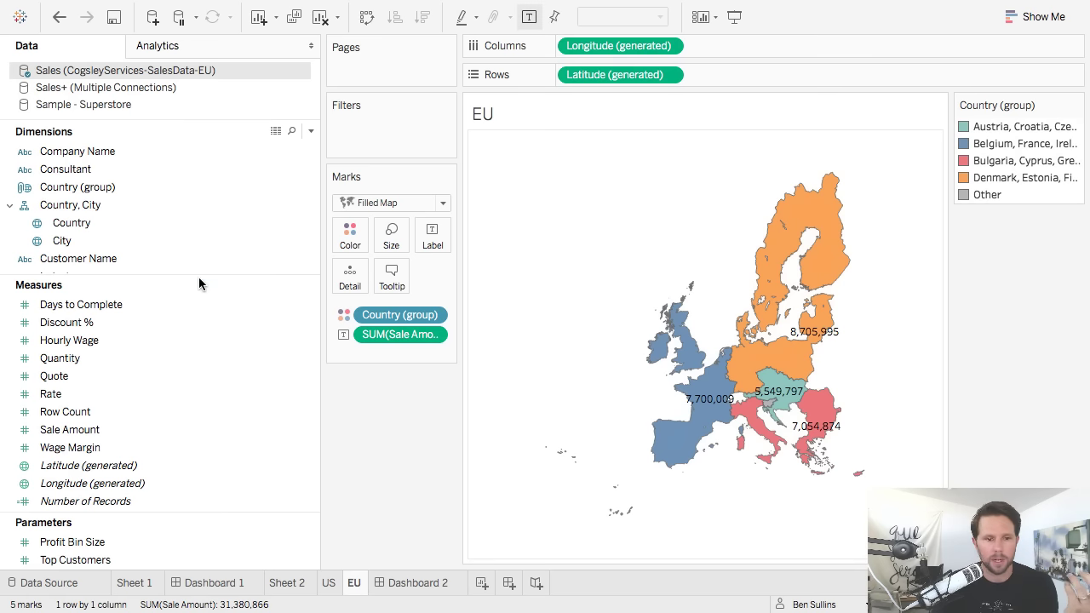
left_click_drag(171, 279, 184, 480)
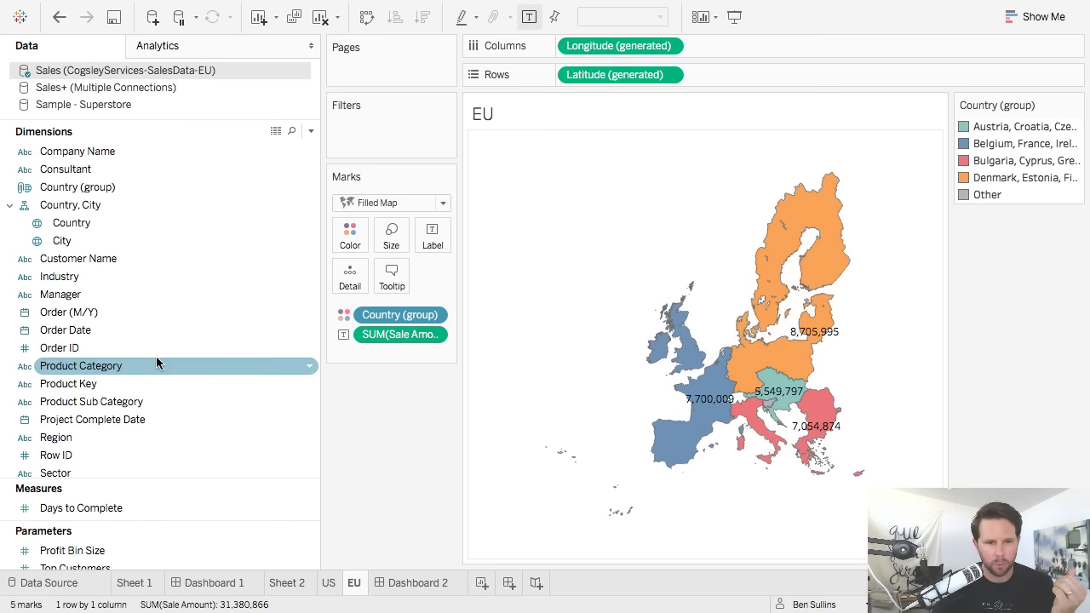
left_click_drag(155, 360, 379, 135)
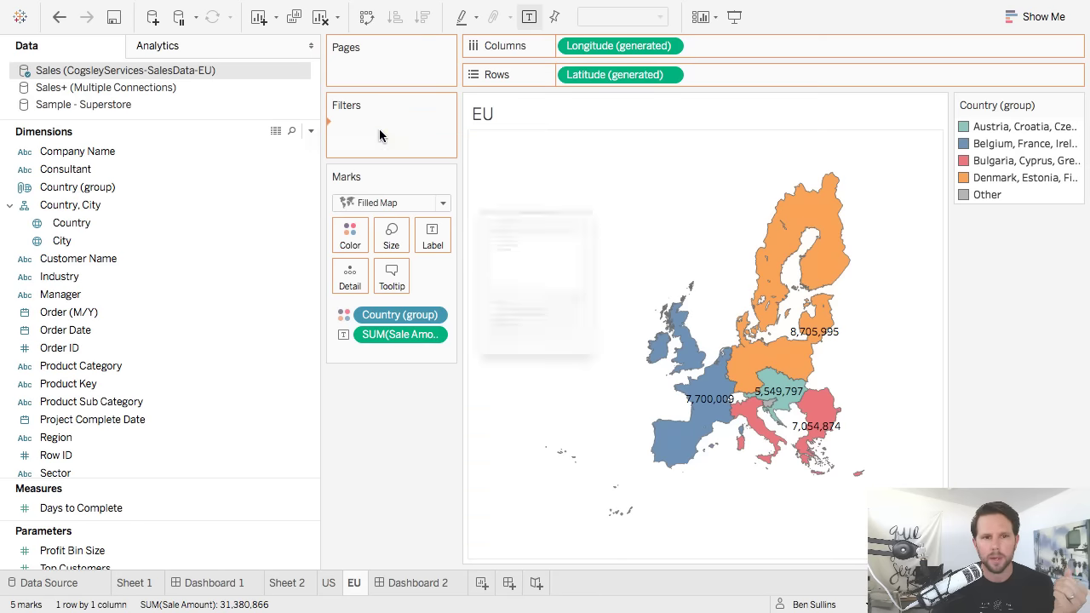
left_click(414, 341)
left_click(696, 530)
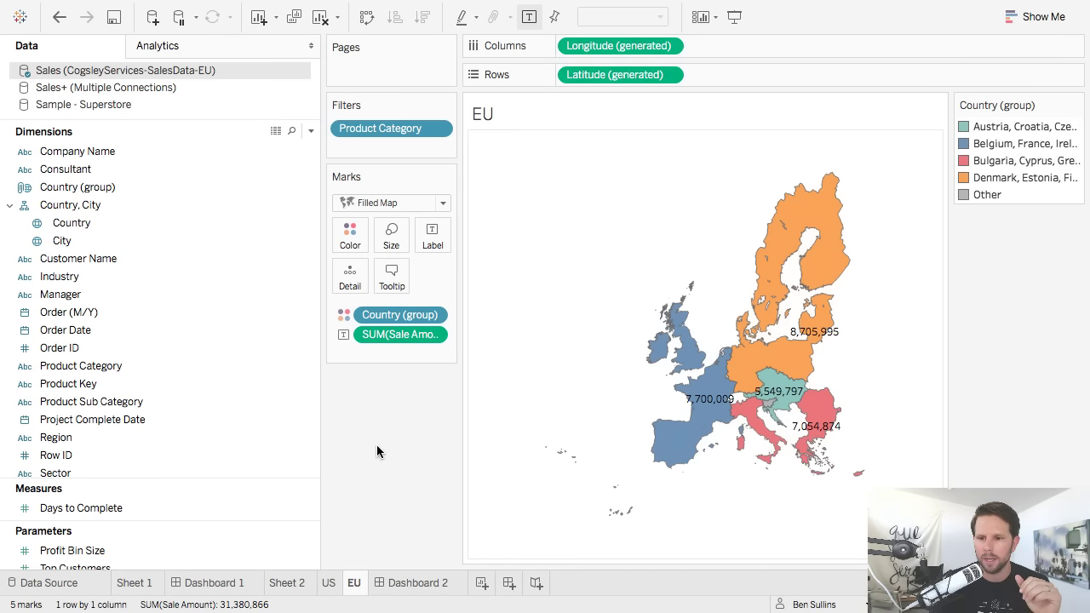
Show the Product Category filter card and apply it to all worksheets using related data sources.
right_click(412, 137)
left_click(441, 173)
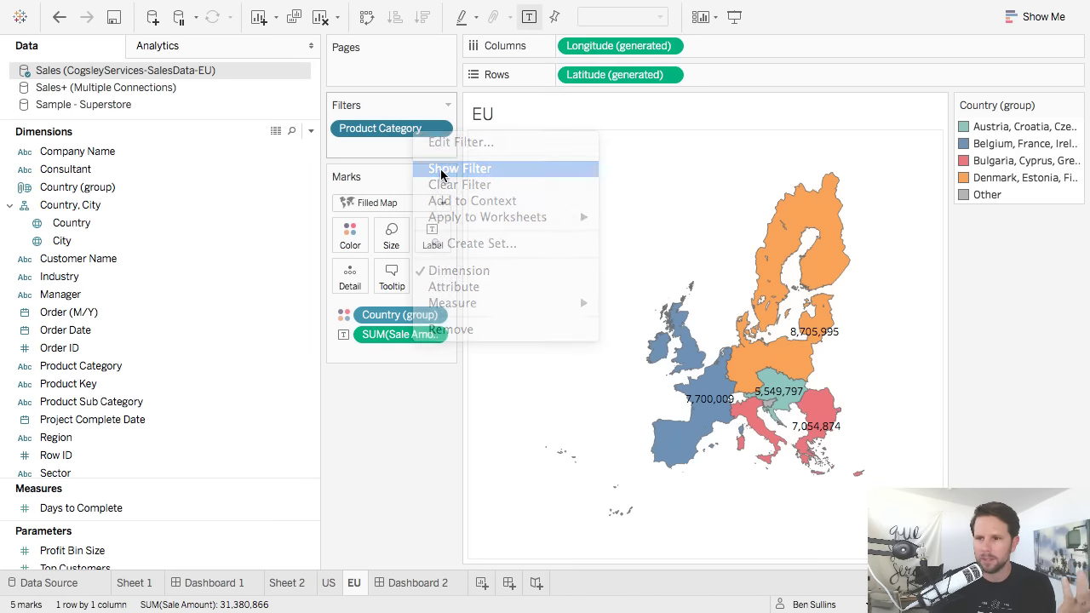
left_click(439, 130)
mouse_move(468, 224)
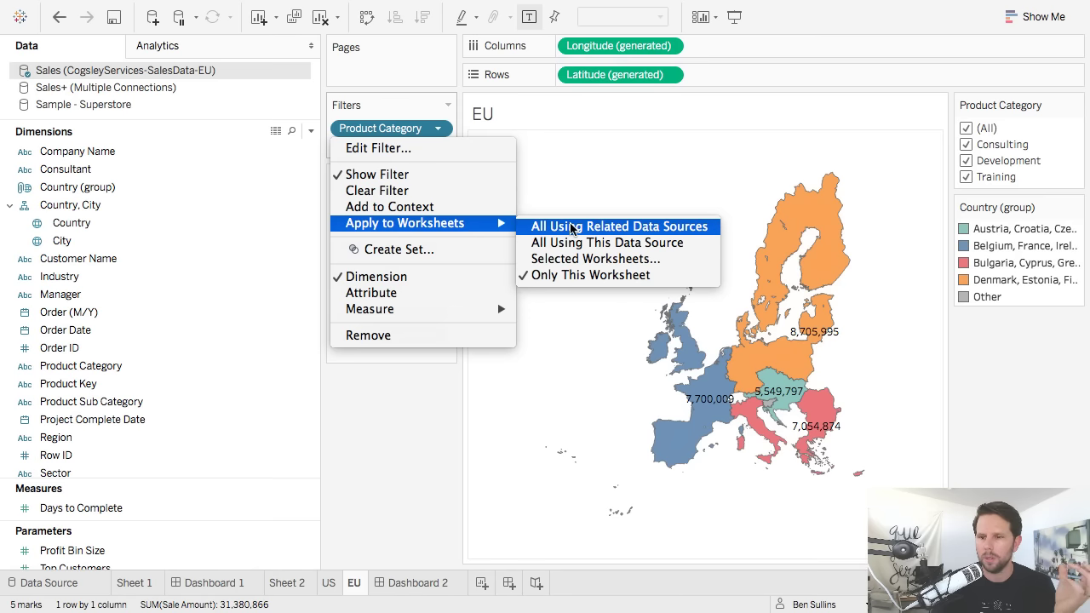
left_click(699, 230)
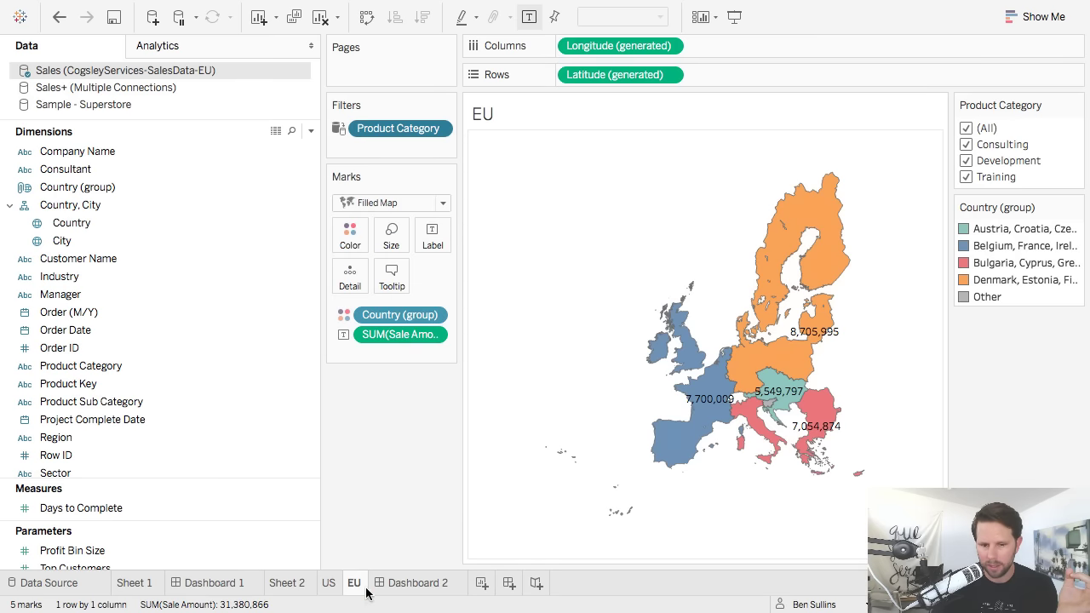
left_click(332, 586)
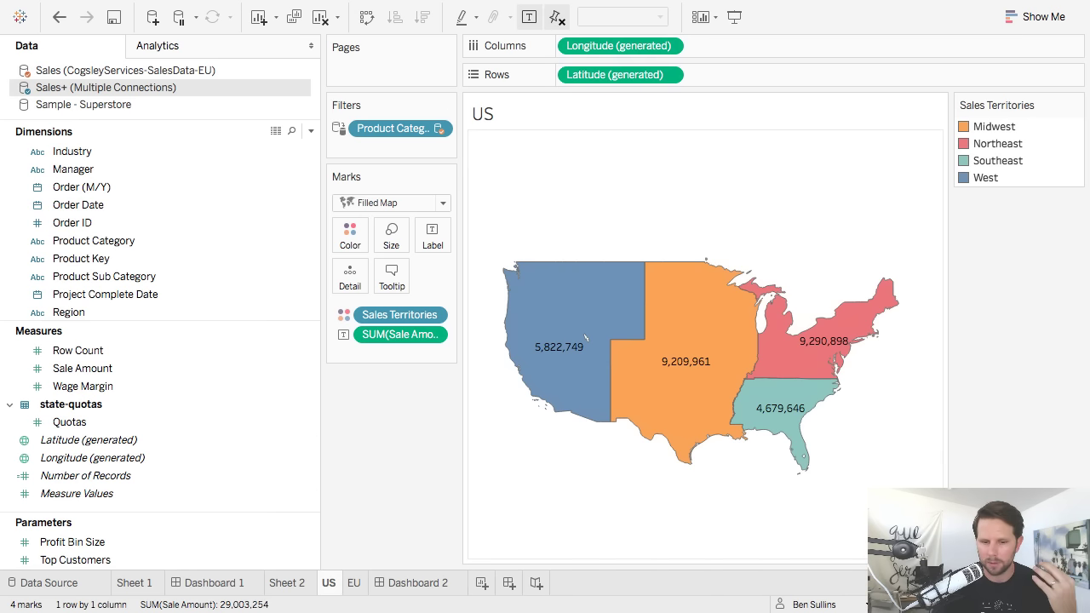
Check Sheet 1 and the EU worksheet for the shared filter, then return to Dashboard 2.
left_click(143, 584)
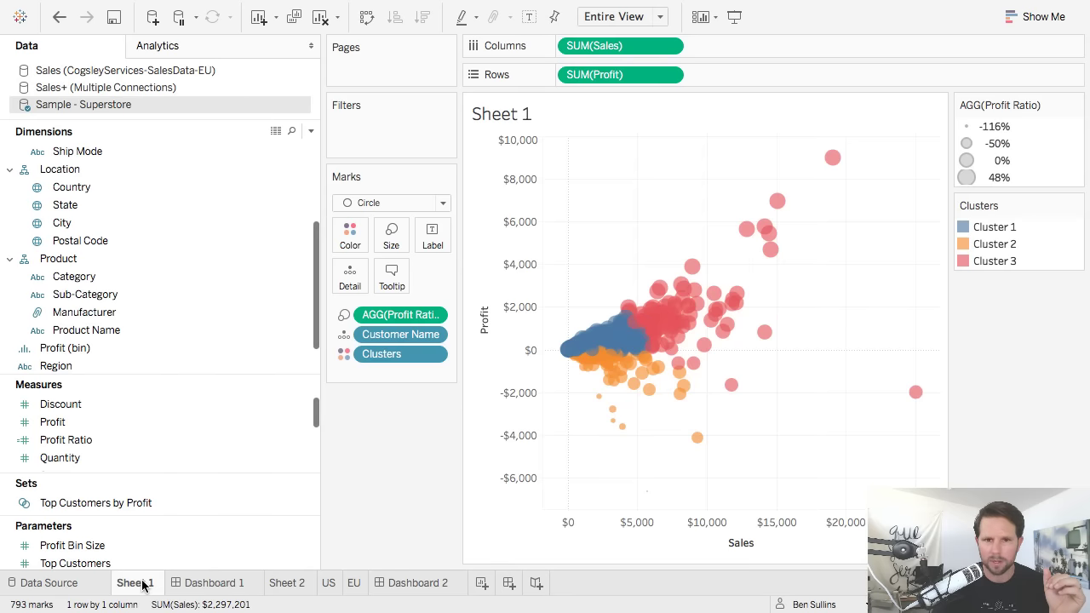
left_click(407, 587)
left_click(352, 585)
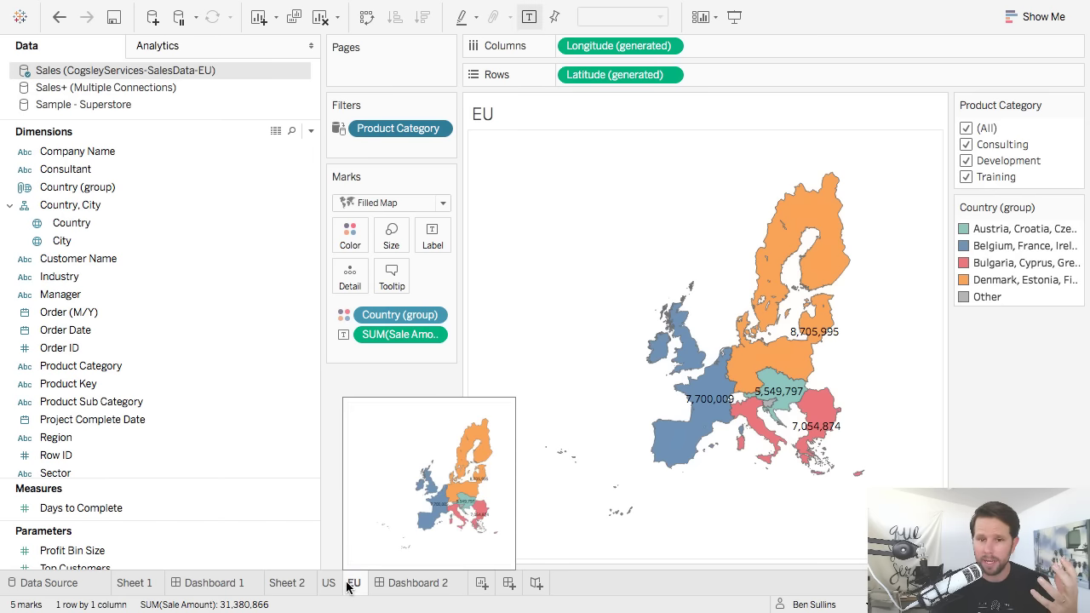
left_click(392, 586)
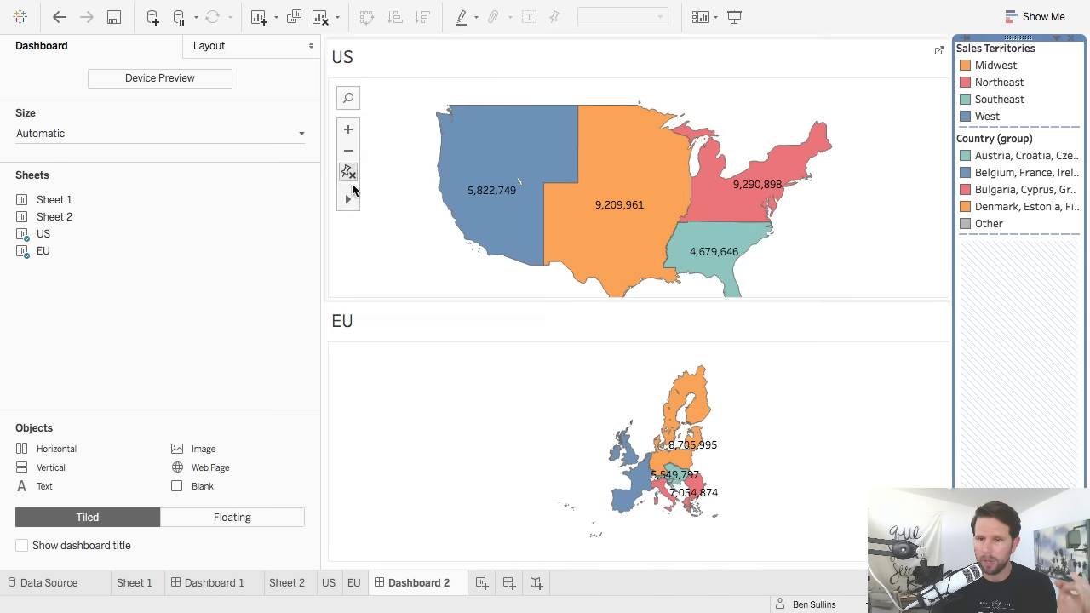
Collapse the Dashboard pane so the US and EU maps fill the width, then select the EU map and open Show/Hide Cards.
left_click(312, 47)
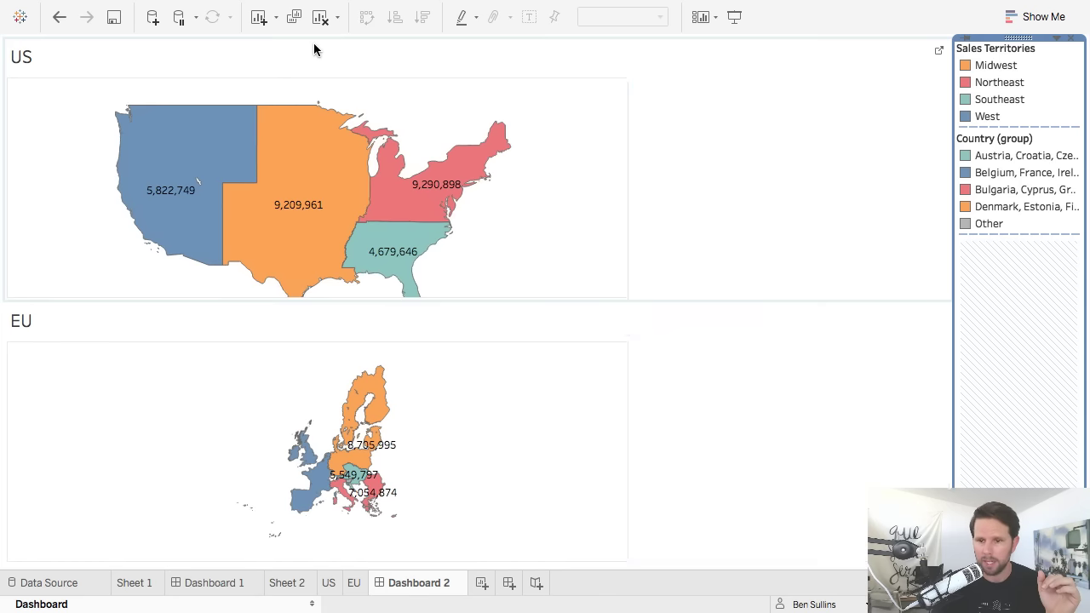
left_click(707, 17)
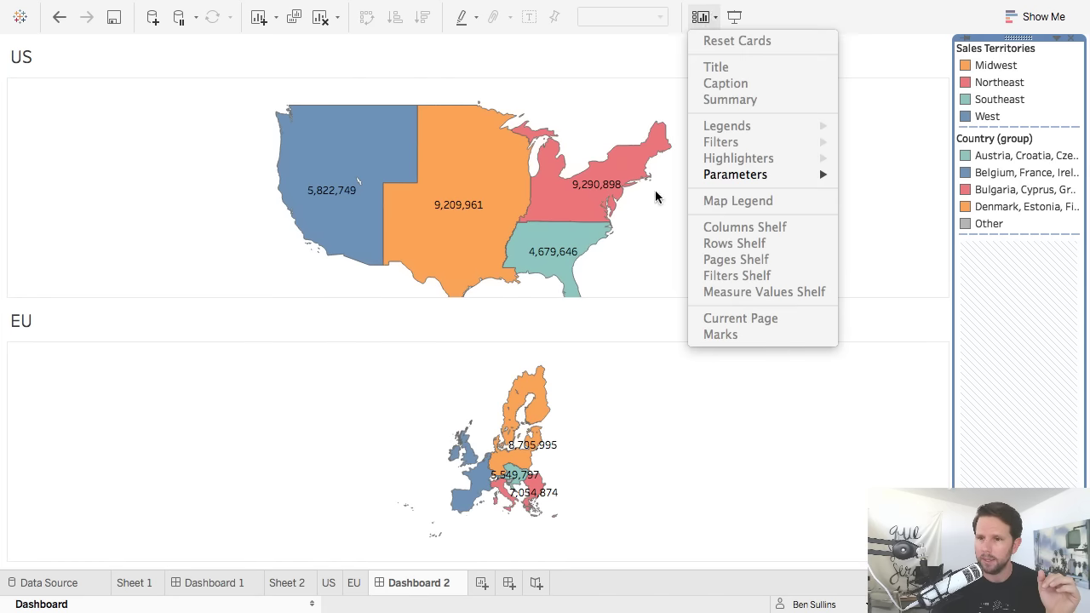
left_click(648, 431)
left_click(710, 17)
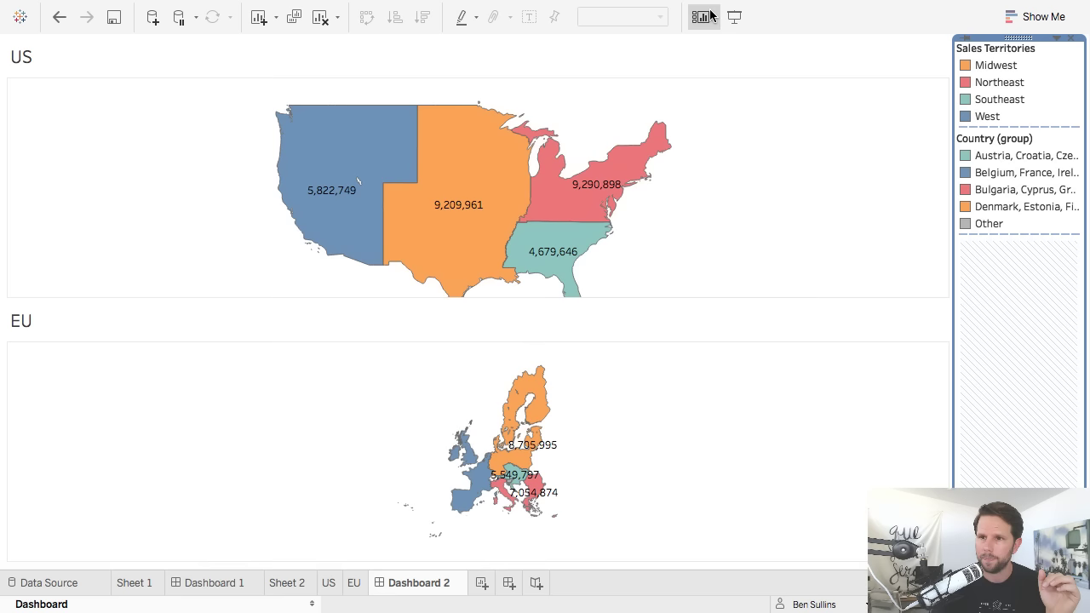
left_click(640, 409)
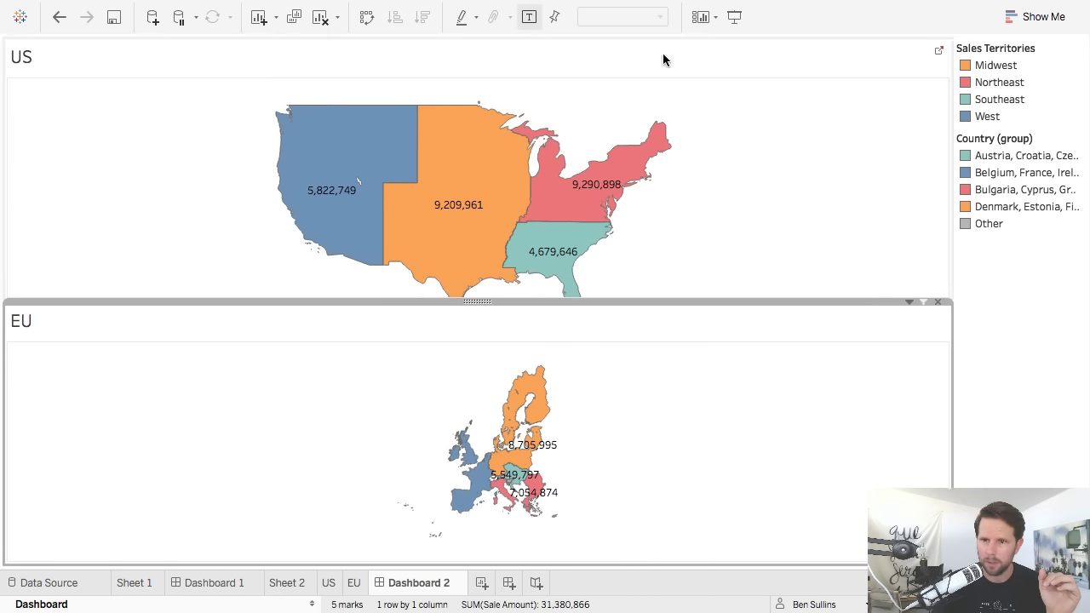
left_click(703, 17)
Add the Product Category filter card to Dashboard 2.
mouse_move(753, 143)
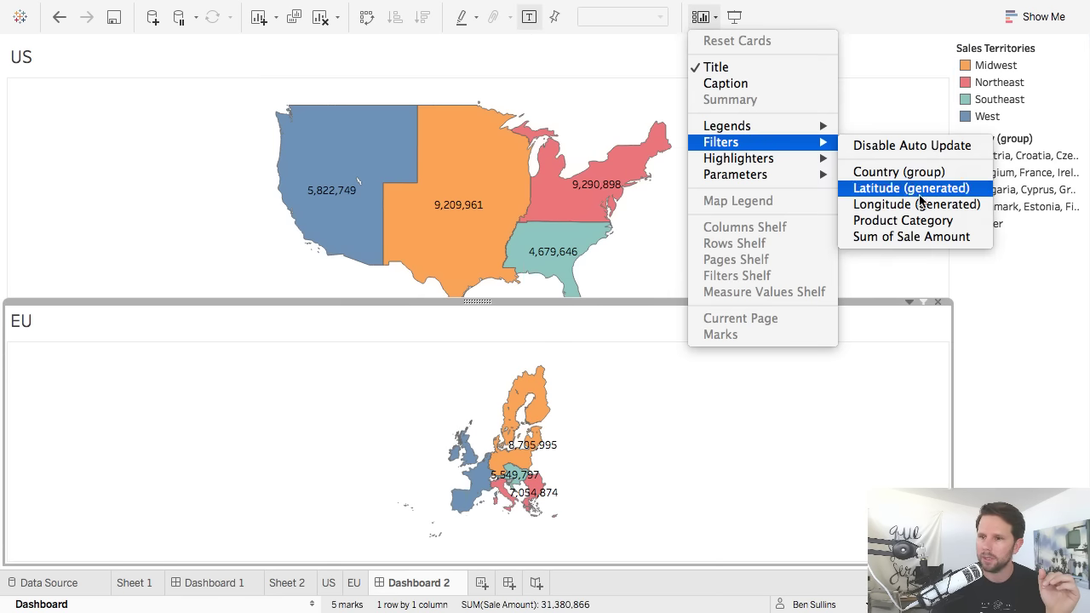
left_click(903, 220)
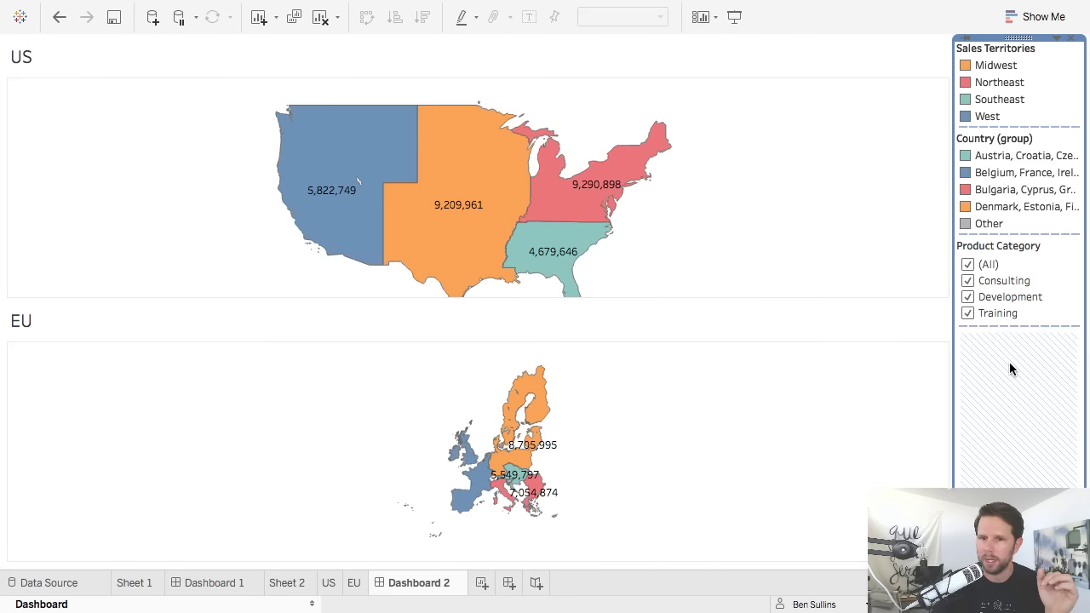
left_click(829, 237)
scroll(828, 244, "down", 2)
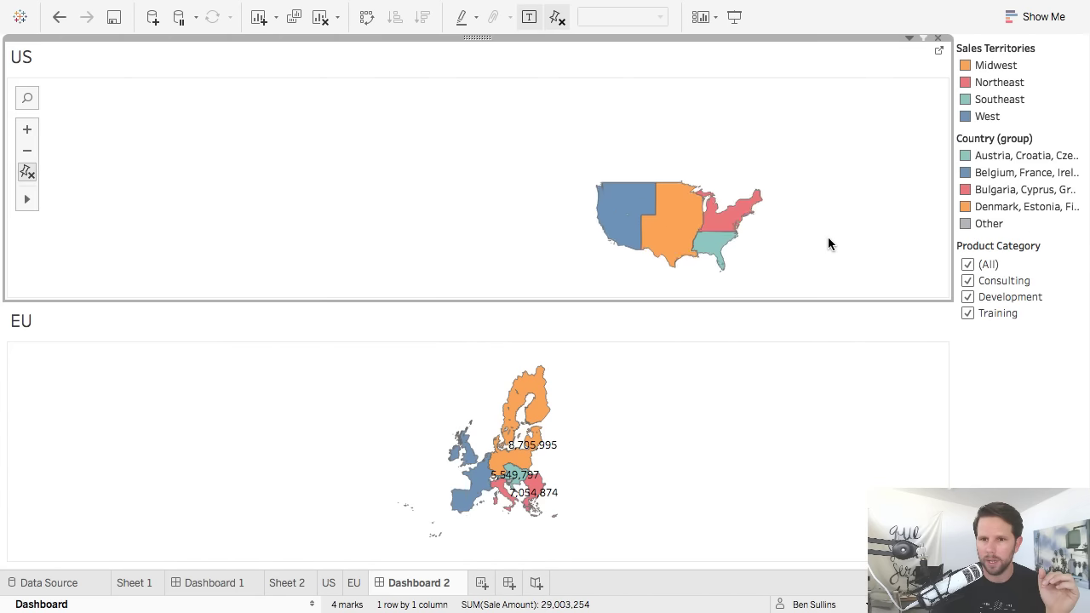
scroll(828, 244, "up", 2)
scroll(828, 244, "up", 1)
left_click(998, 396)
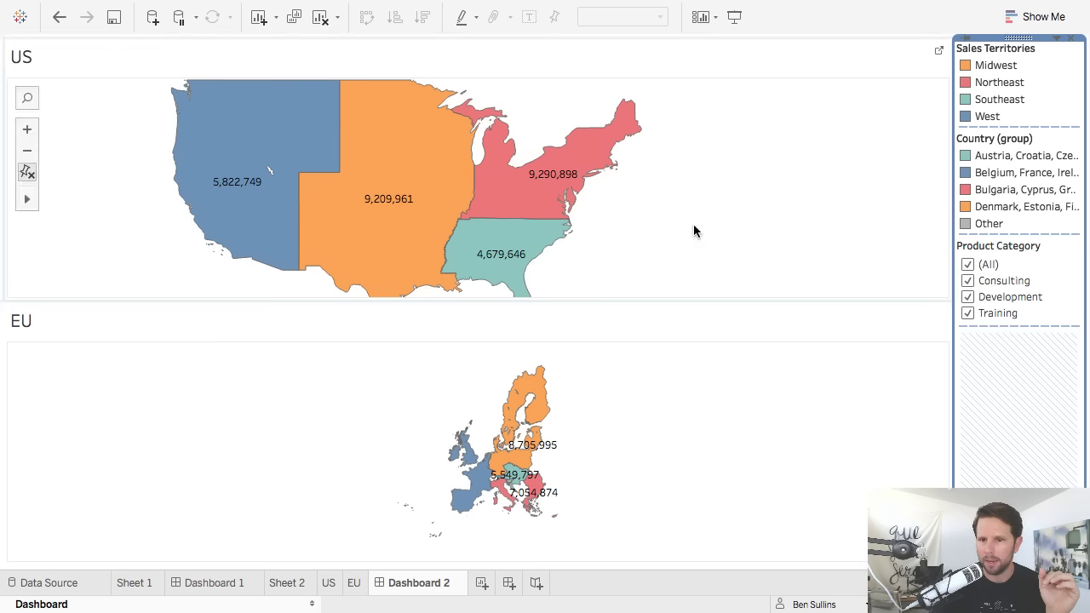
Toggle Training off and on in the filter card to confirm both maps update.
left_click(968, 314)
left_click(968, 314)
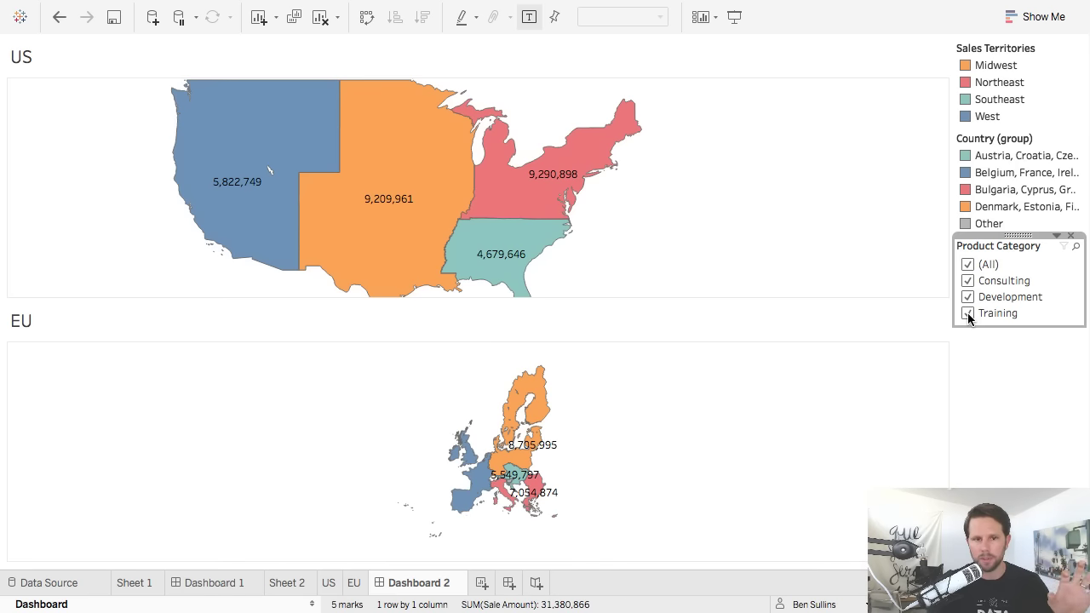
left_click(968, 314)
left_click(968, 314)
left_click(968, 313)
left_click(968, 314)
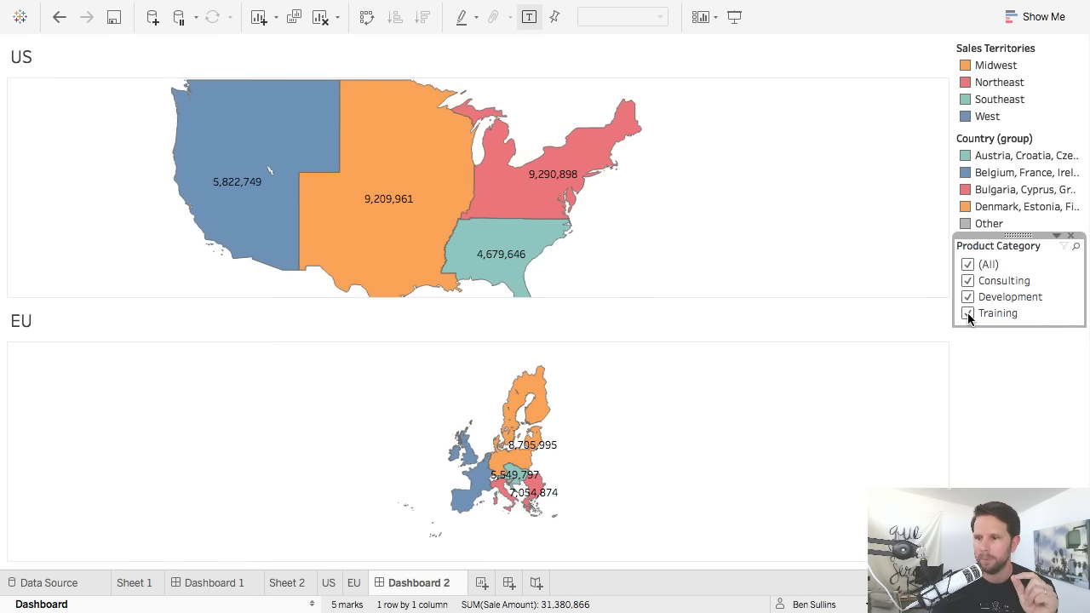
left_click(998, 337)
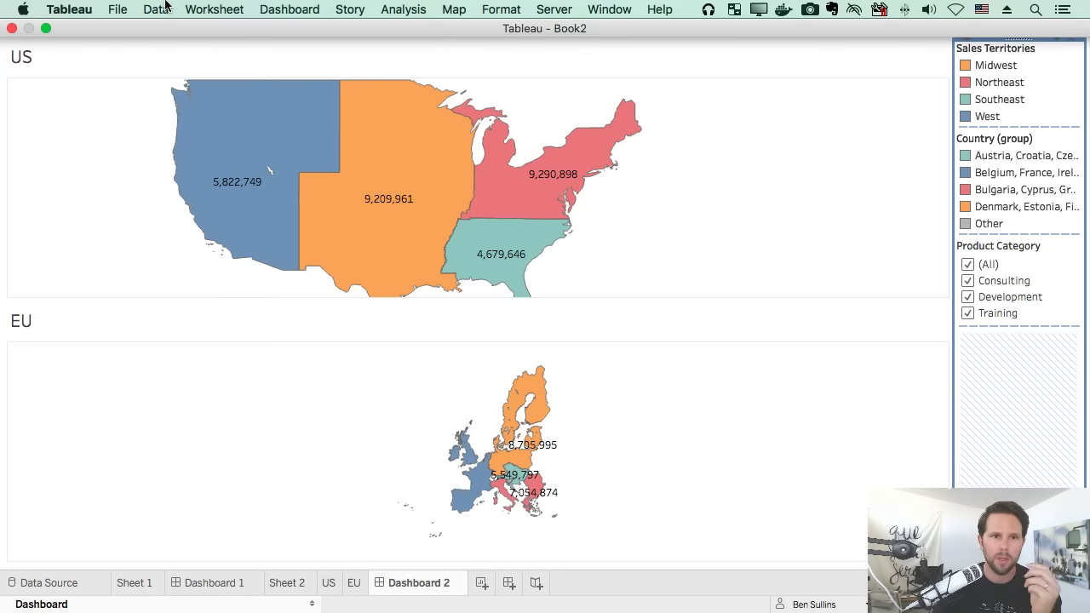
left_click(158, 9)
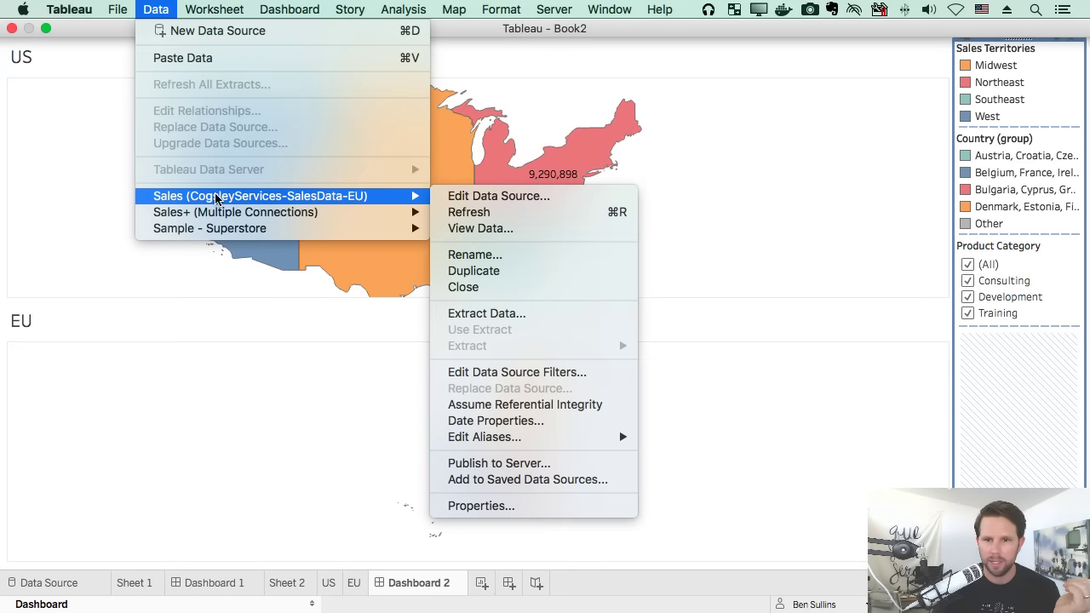
mouse_move(377, 201)
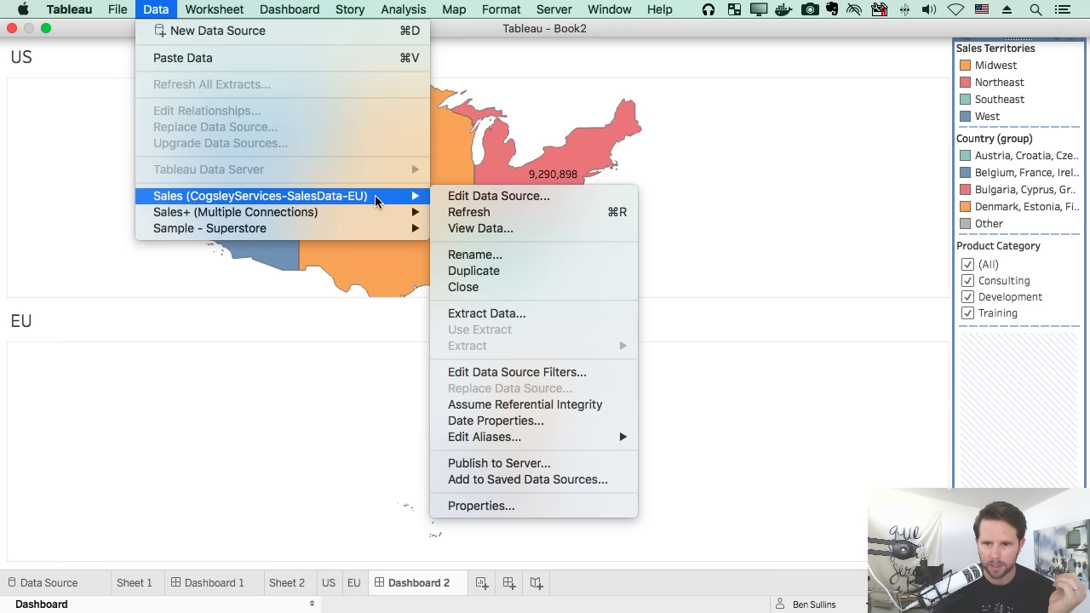
mouse_move(362, 213)
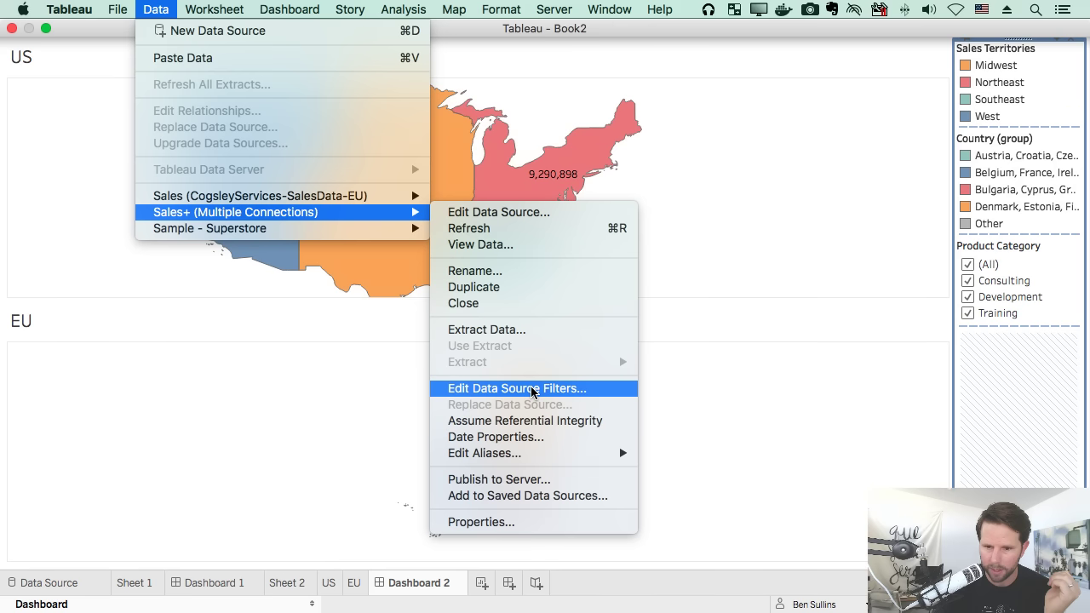
left_click(386, 406)
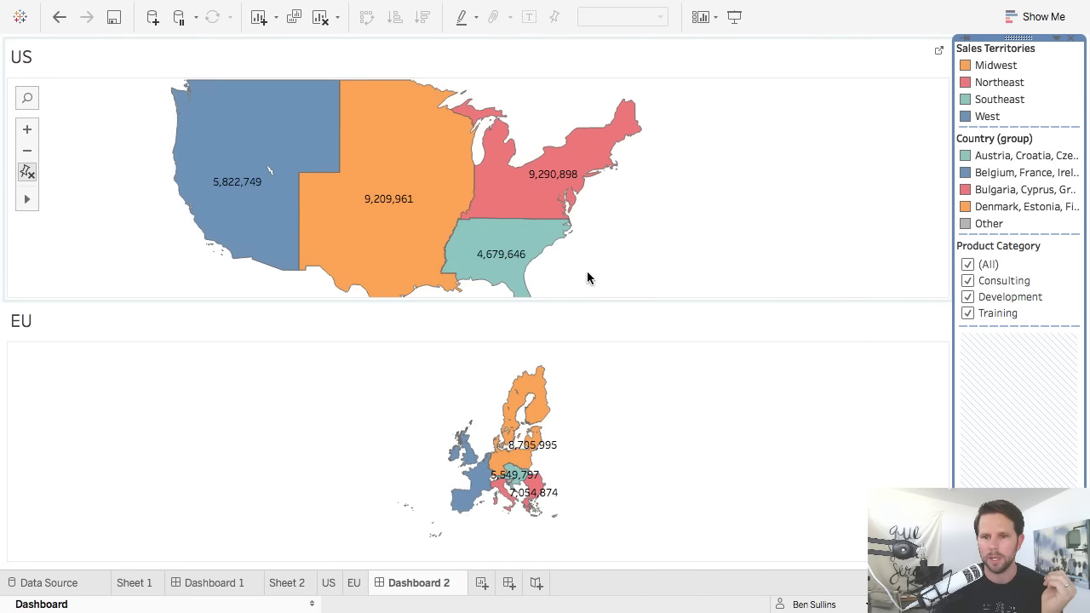
Add a new blank worksheet, Sheet 5, to the workbook.
left_click(371, 505)
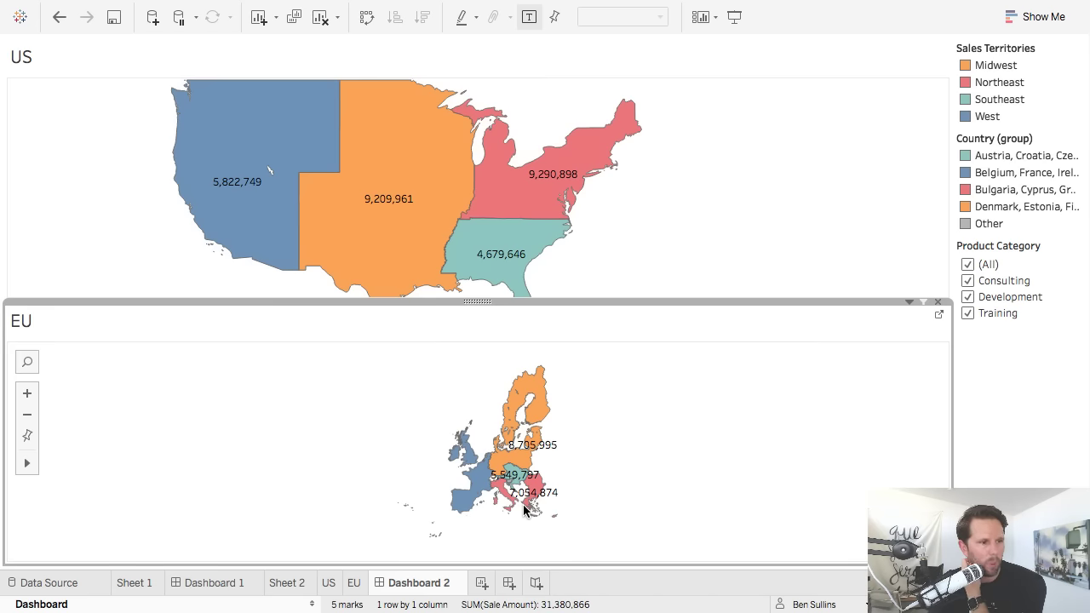
left_click(482, 584)
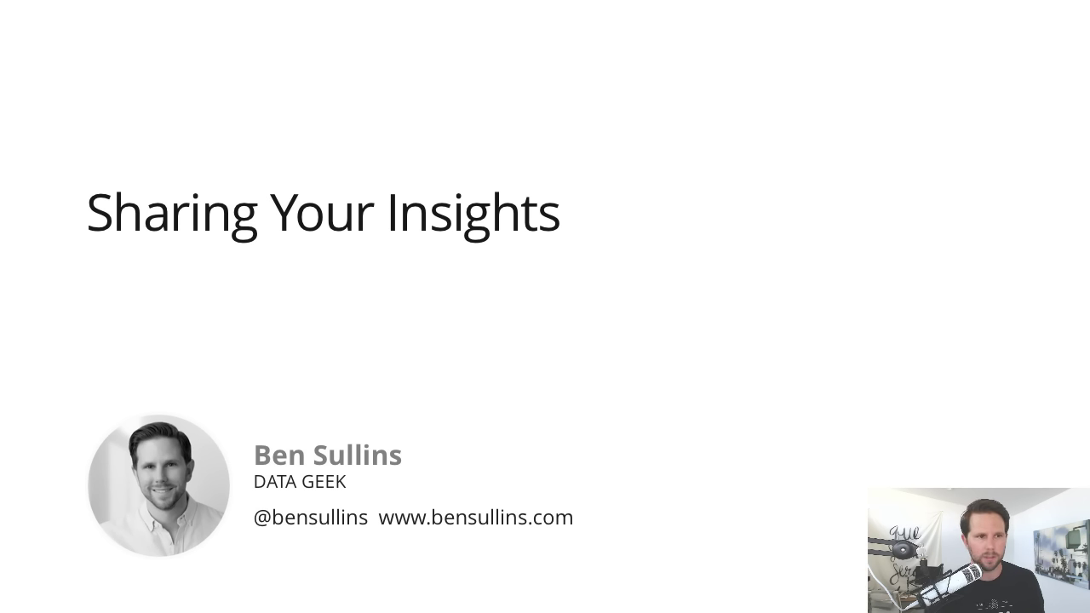
Step through the What You'll Learn bullets to the Publishing to the Web slide on Tableau 10 publishing.
key("Right")
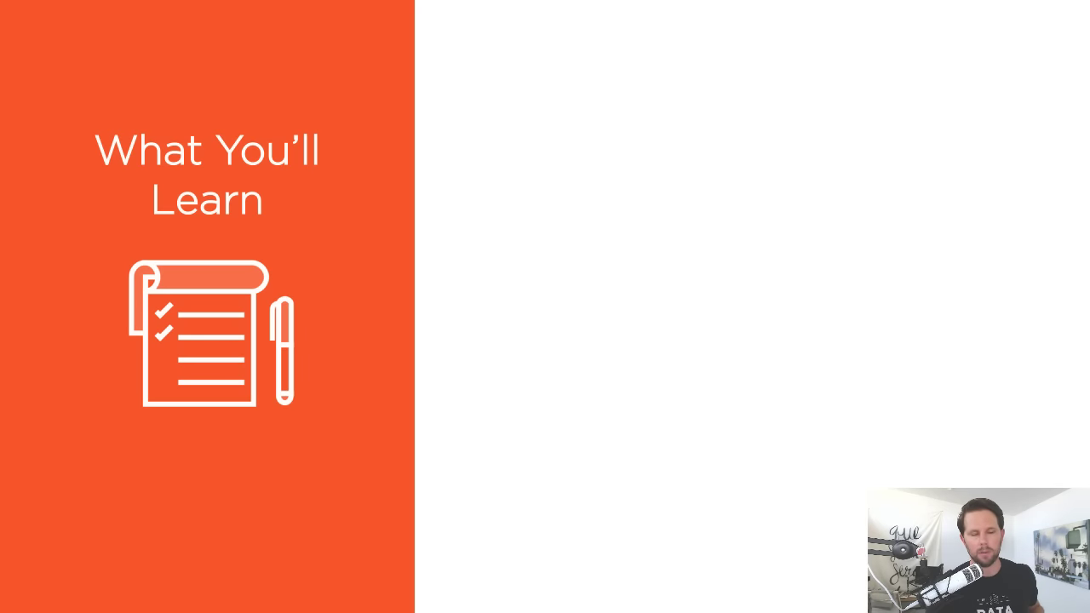
key("Right")
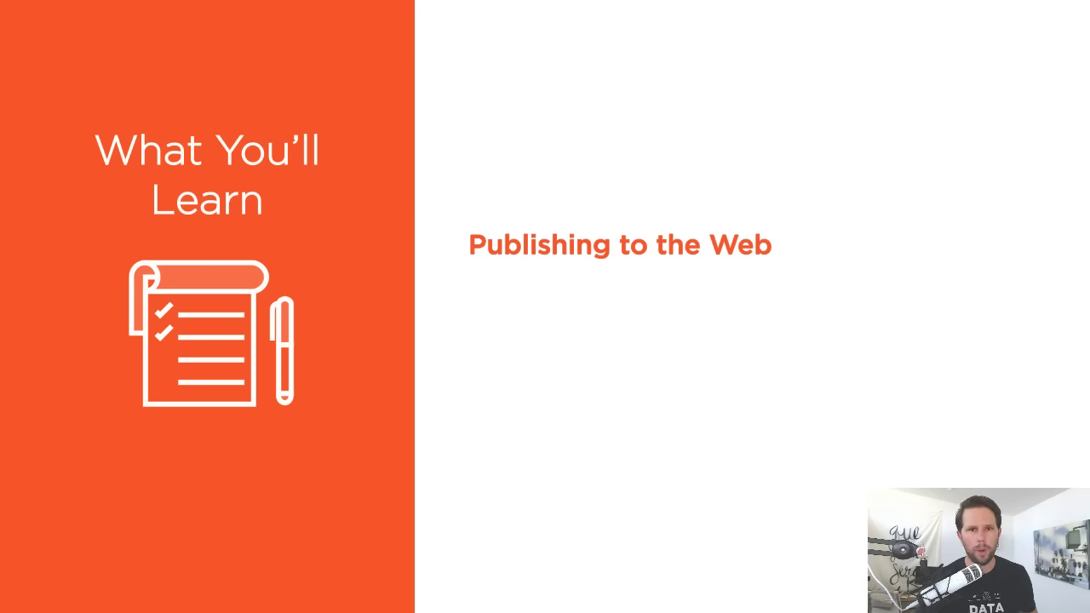
key("Right")
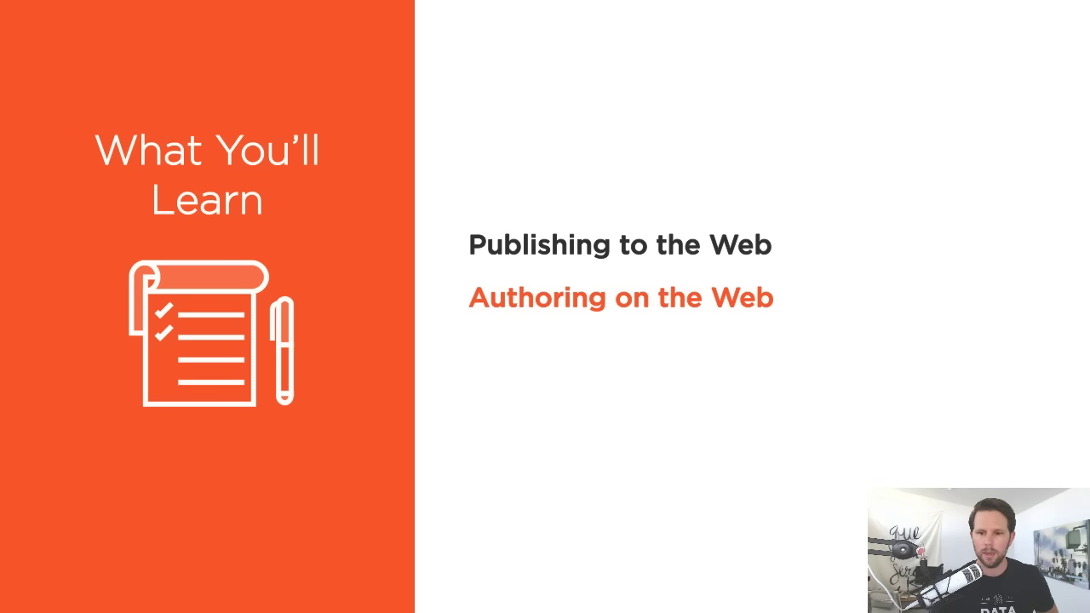
key("Right")
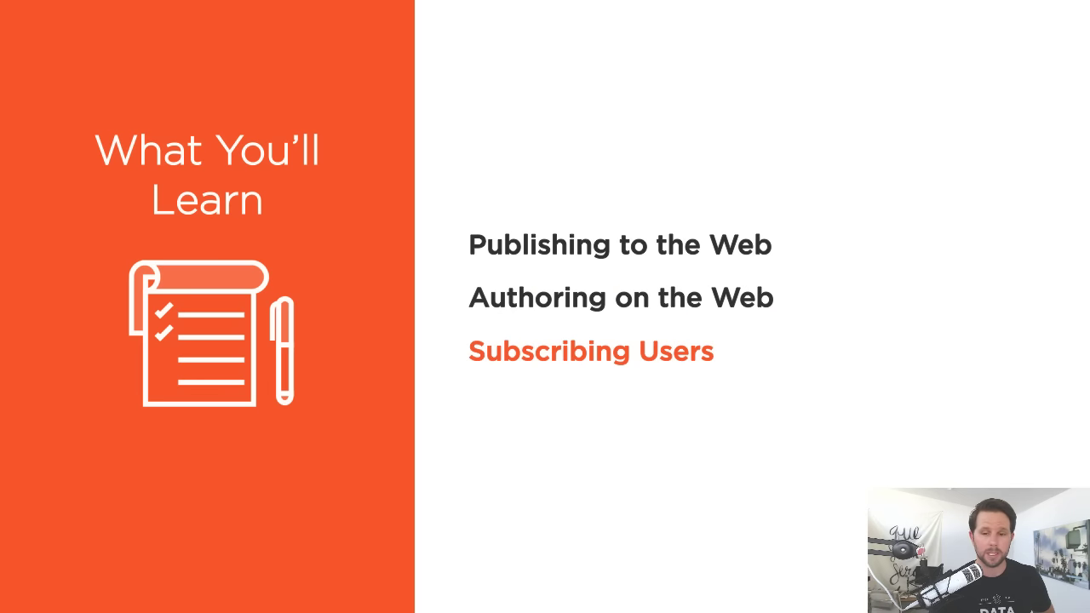
key("Right")
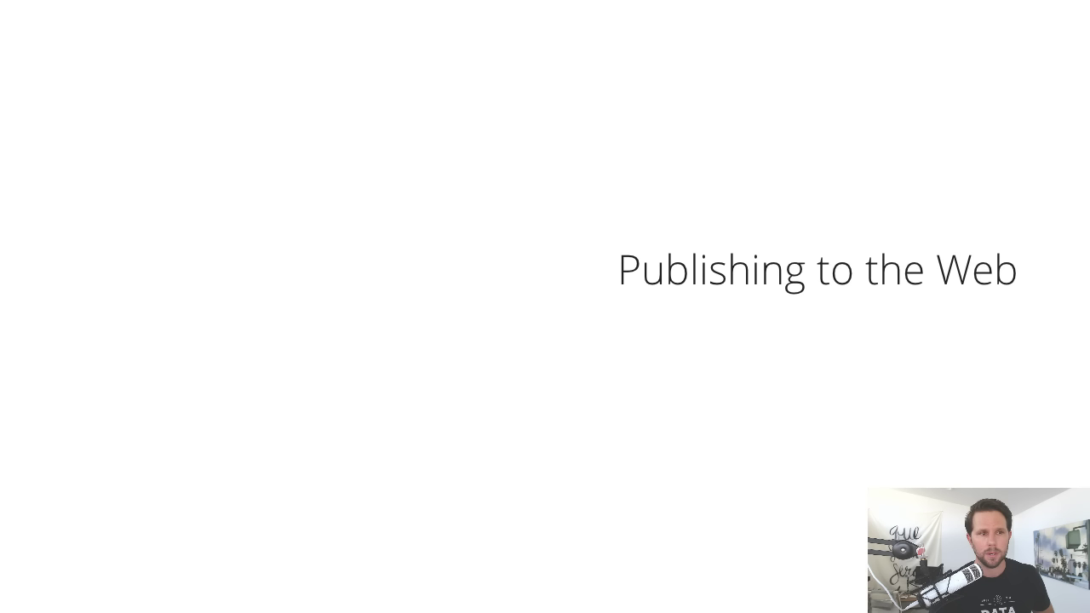
key("Right")
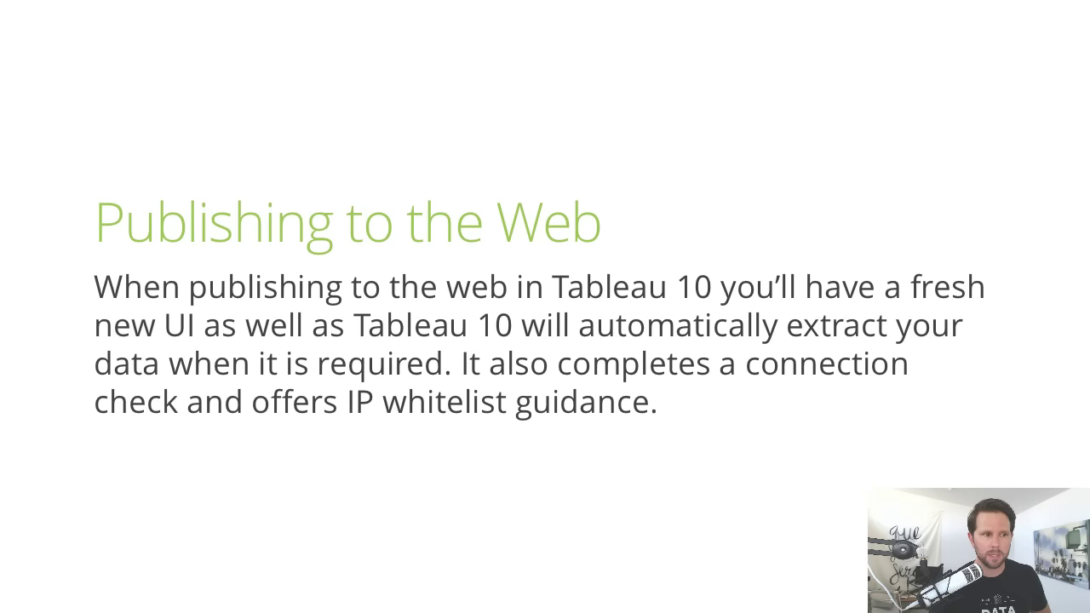
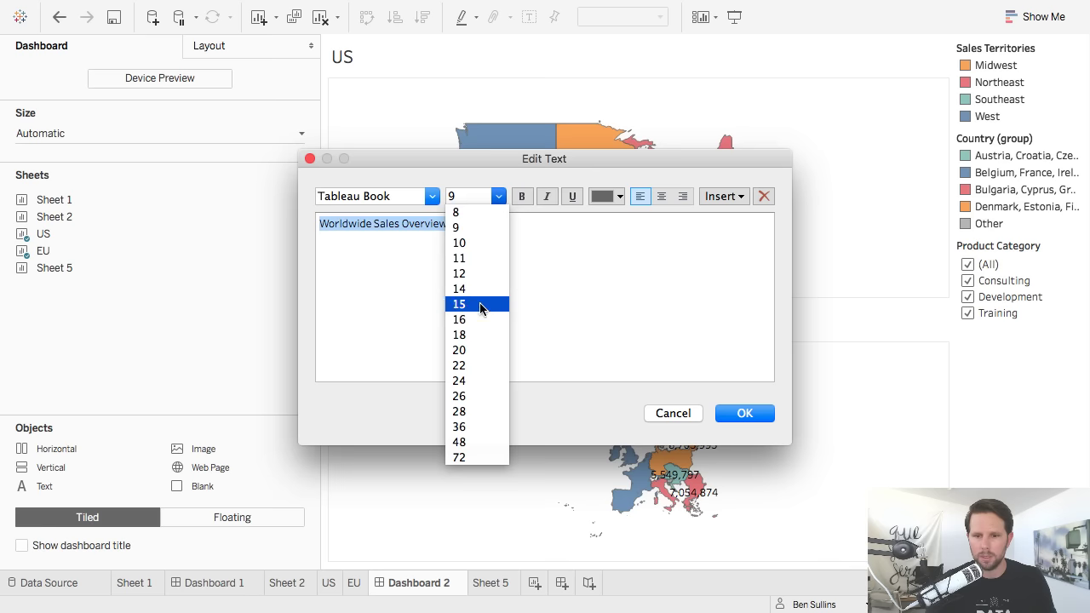
Make the 'Worldwide Sales Overview' title 24-point and drag its area shorter so the US map grows.
left_click(470, 381)
left_click(521, 311)
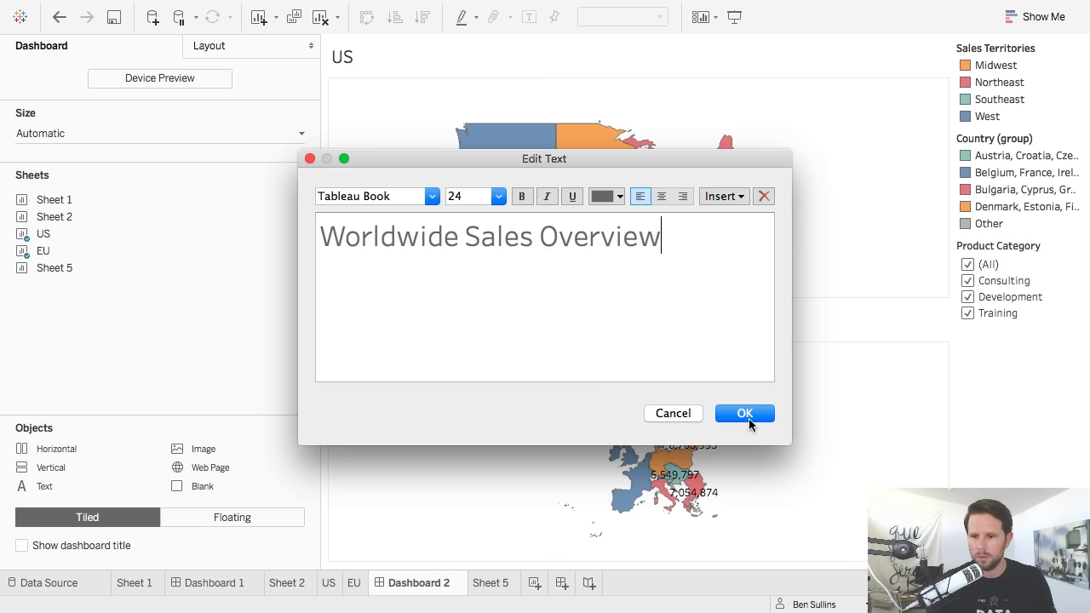
left_click(747, 416)
left_click_drag(401, 167, 401, 125)
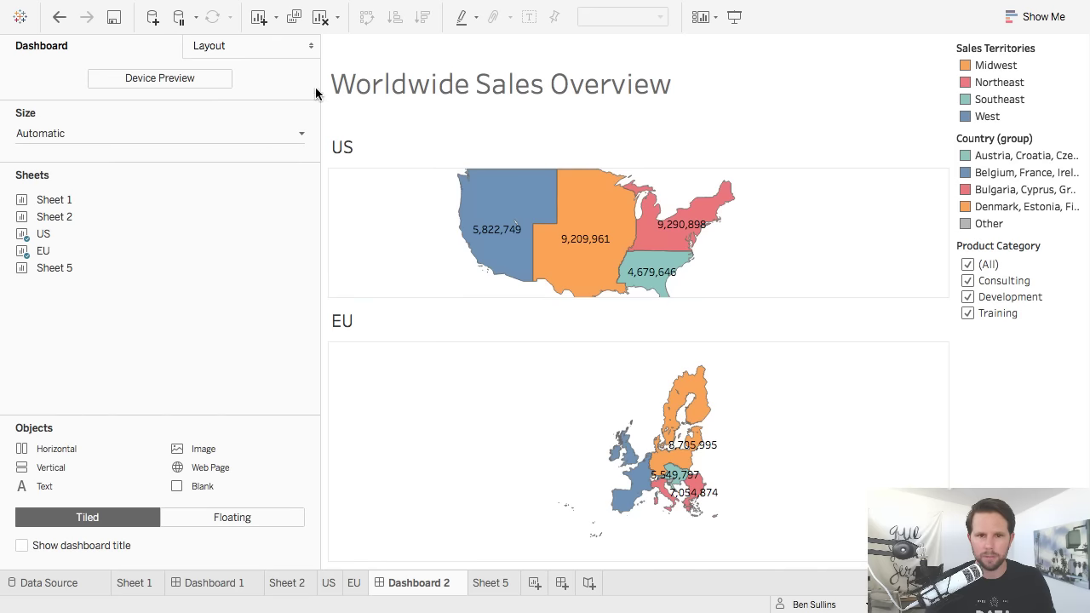
Narrow the Dashboard side pane and select the Country legend container and the US map sheet.
left_click_drag(318, 308, 205, 312)
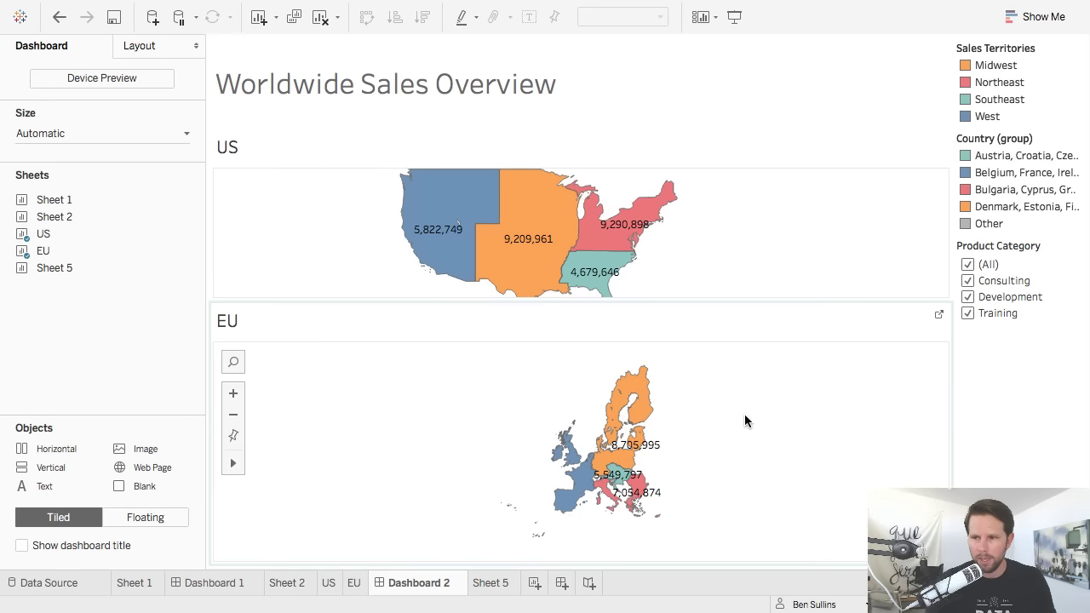
left_click(1054, 146)
double_click(1054, 146)
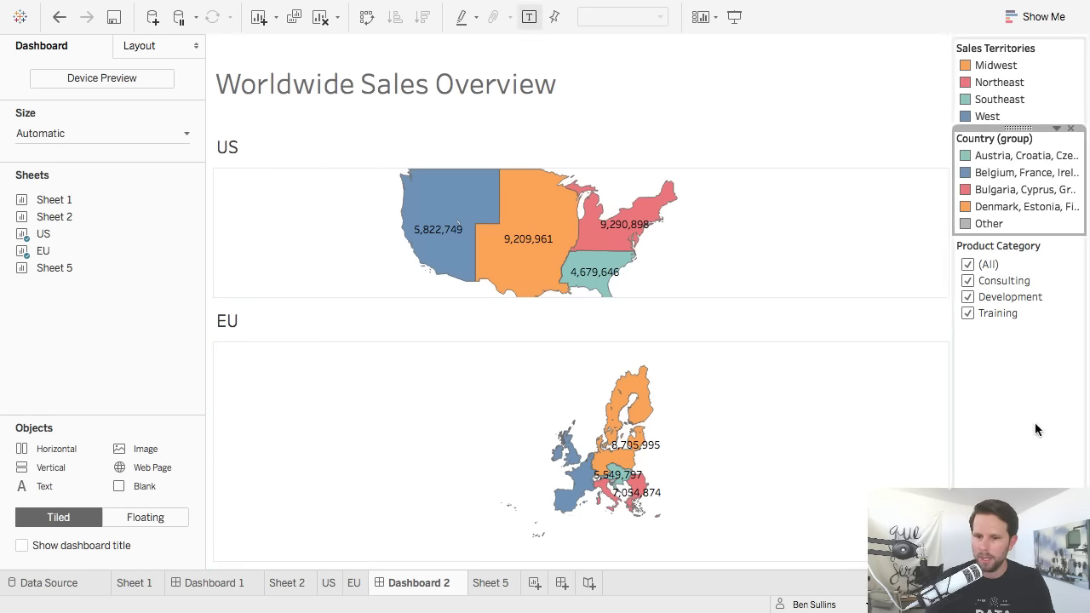
left_click(724, 225)
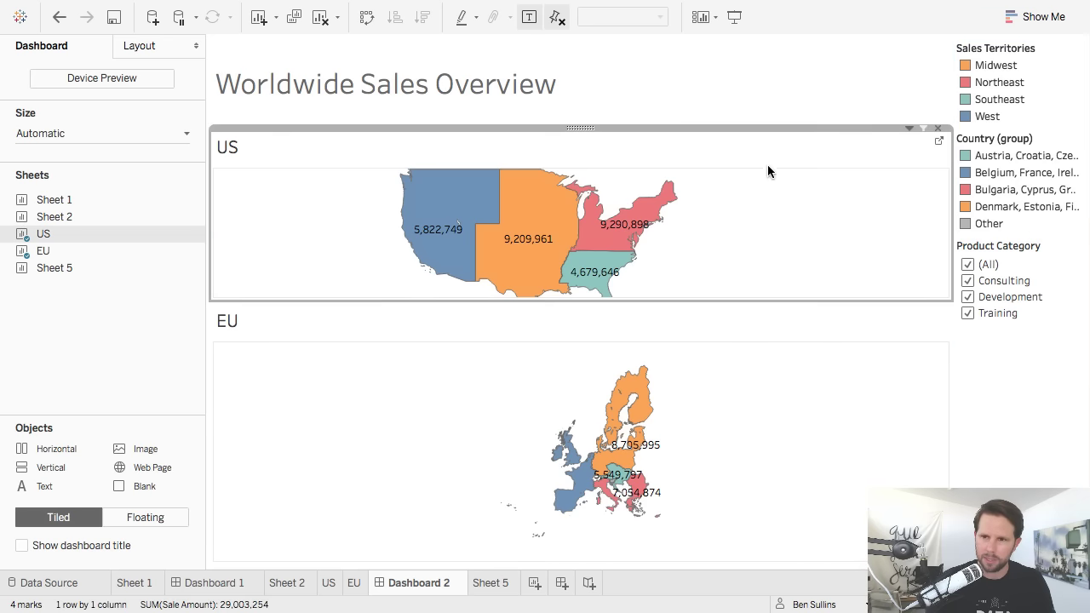
Rename the Dashboard 2 tab to 'sales-overview' and open the Server menu.
double_click(418, 586)
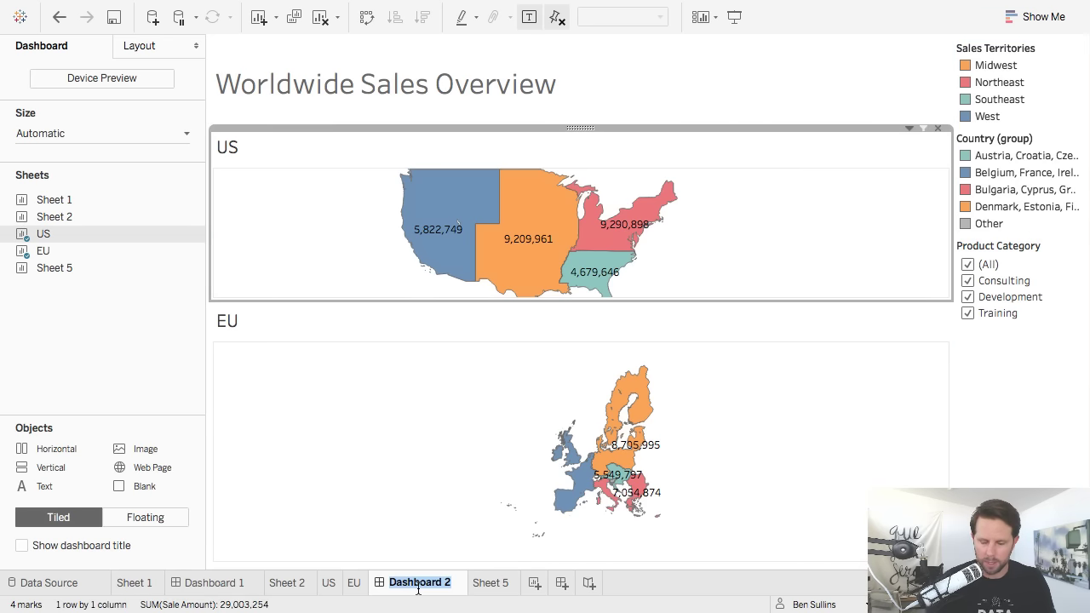
type("sales")
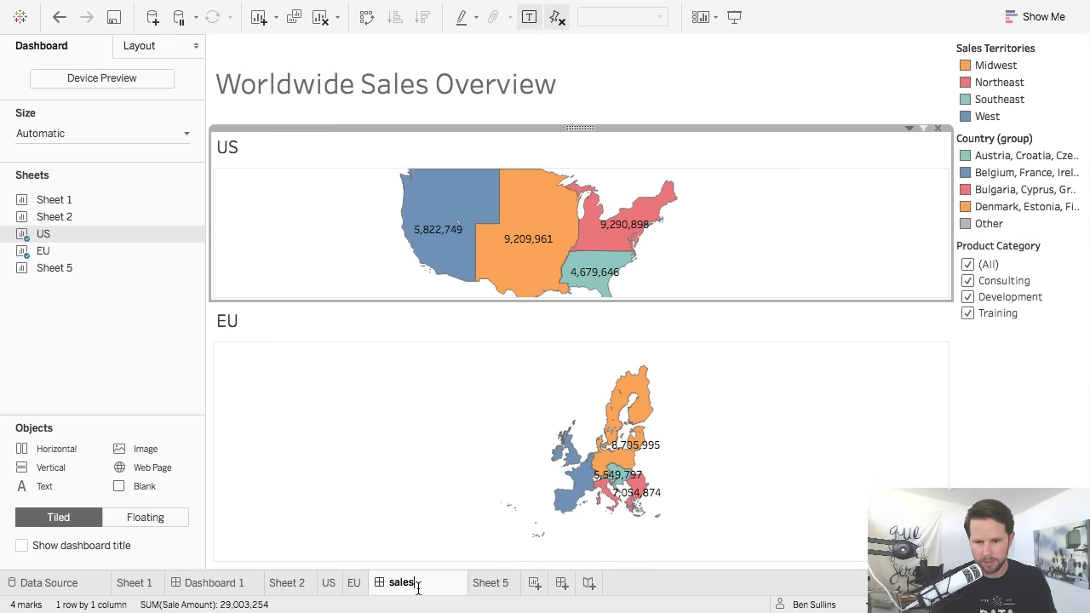
type("-pverview")
key("Return")
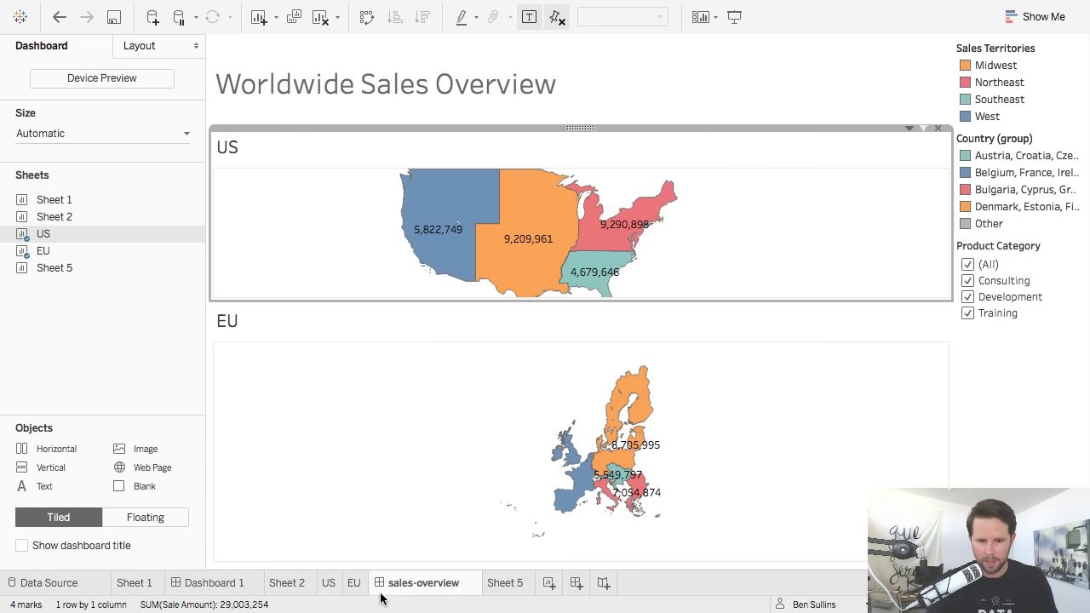
left_click(549, 10)
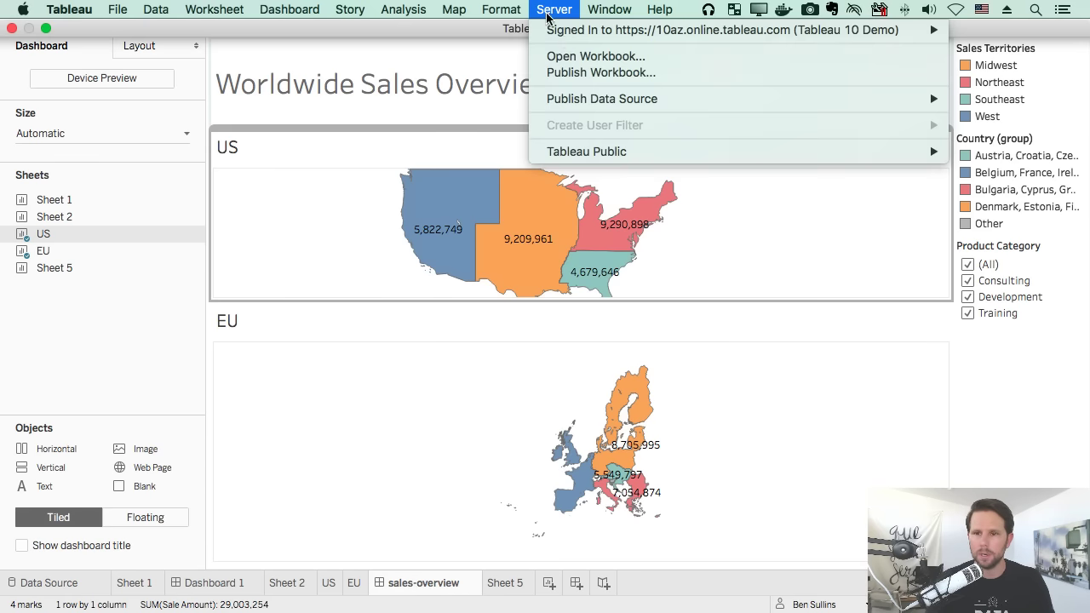
Extract all rows of Sales+ (Multiple Connections), replacing the existing .tde file in the live folder.
left_click(607, 77)
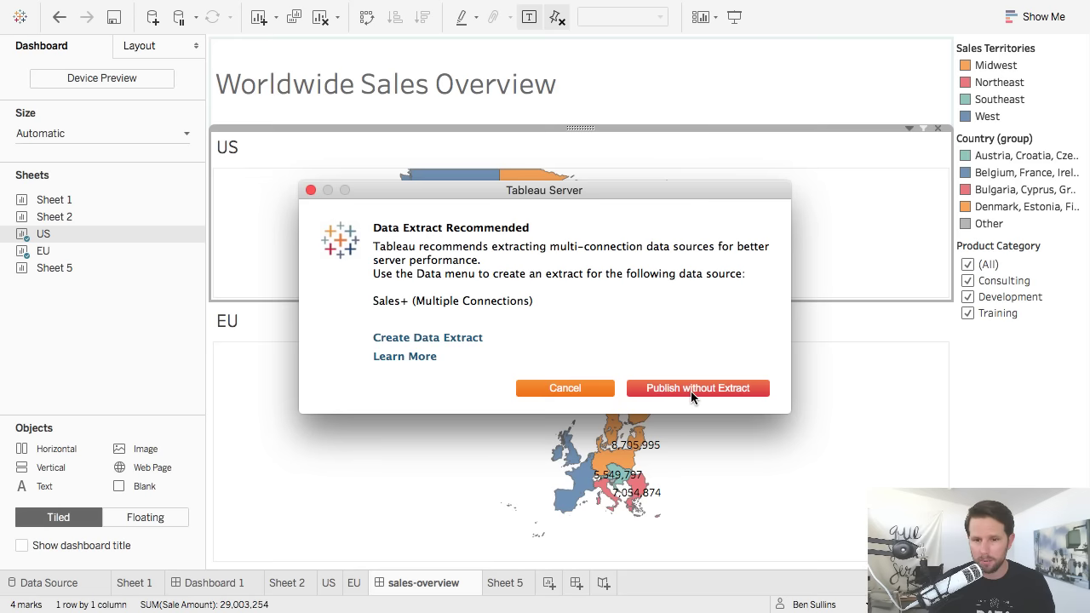
left_click(442, 341)
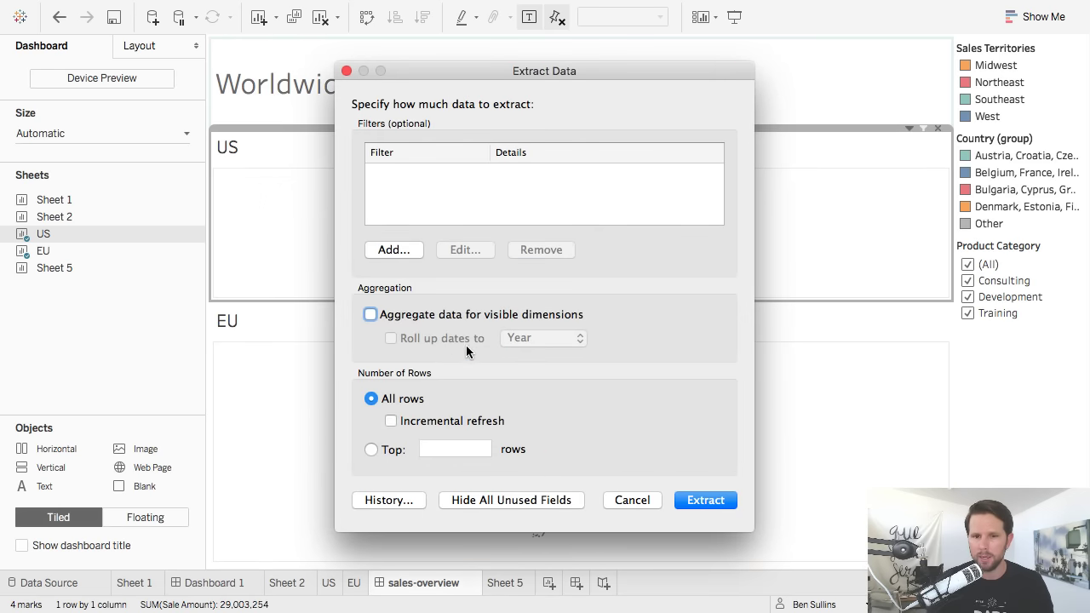
left_click(706, 501)
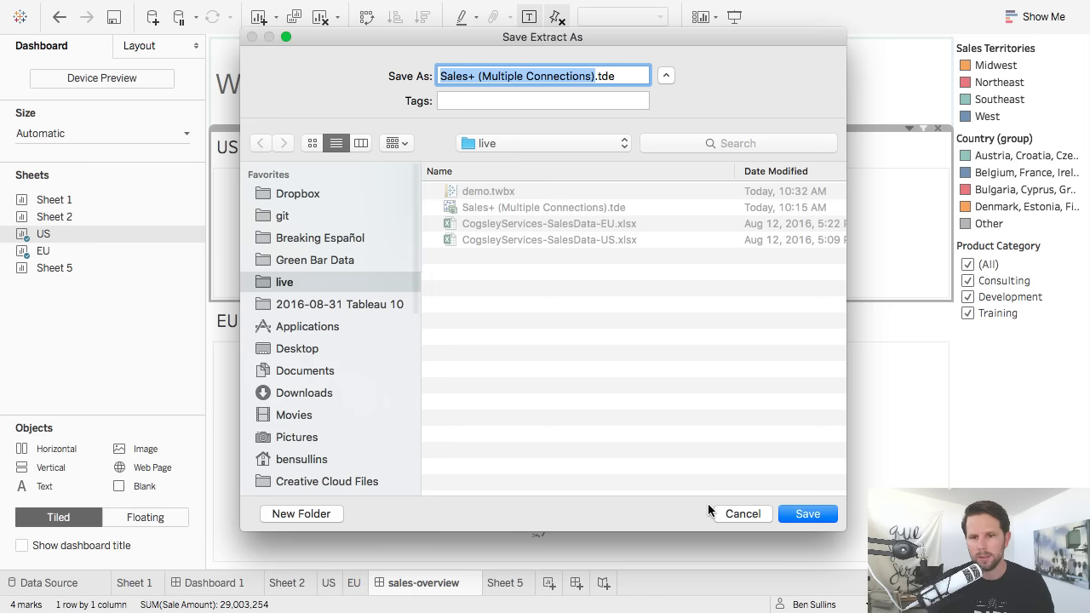
left_click(808, 513)
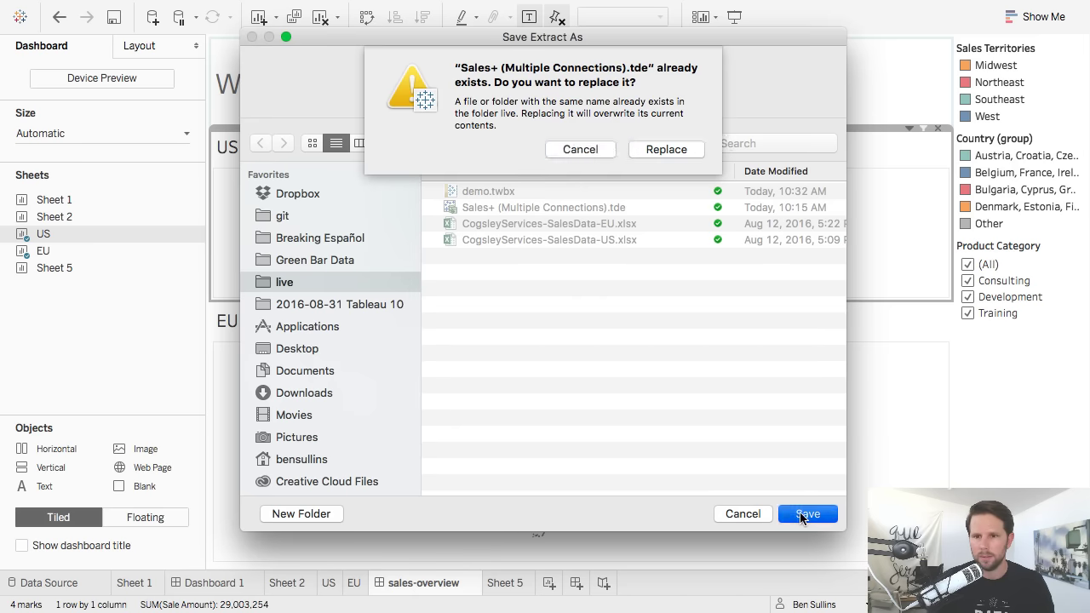
left_click(686, 149)
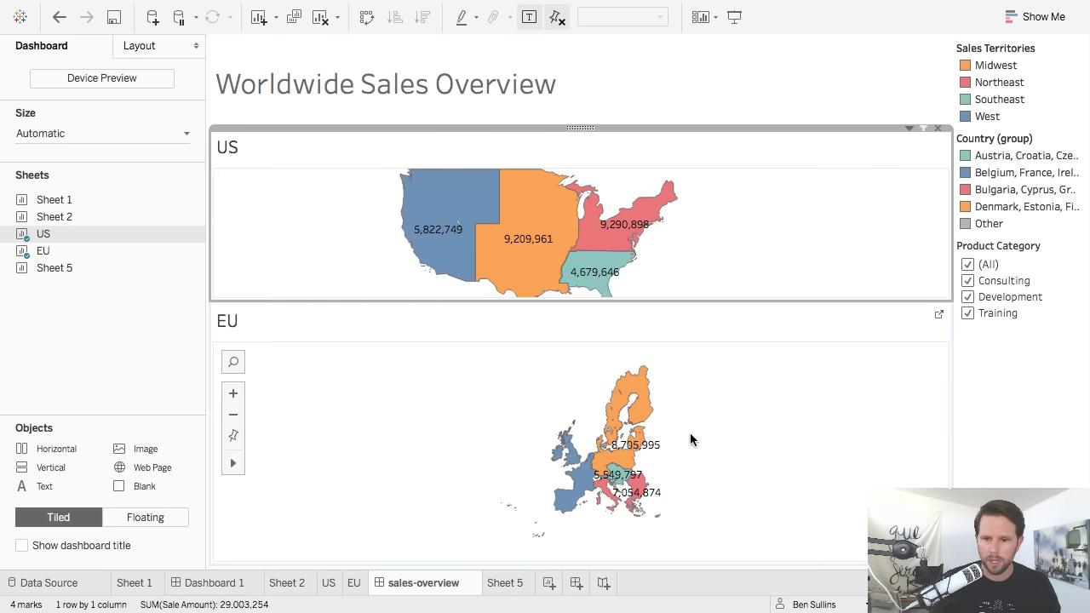
Start publishing to Tableau Online as workbook 'live demo' in the Default project.
left_click(546, 10)
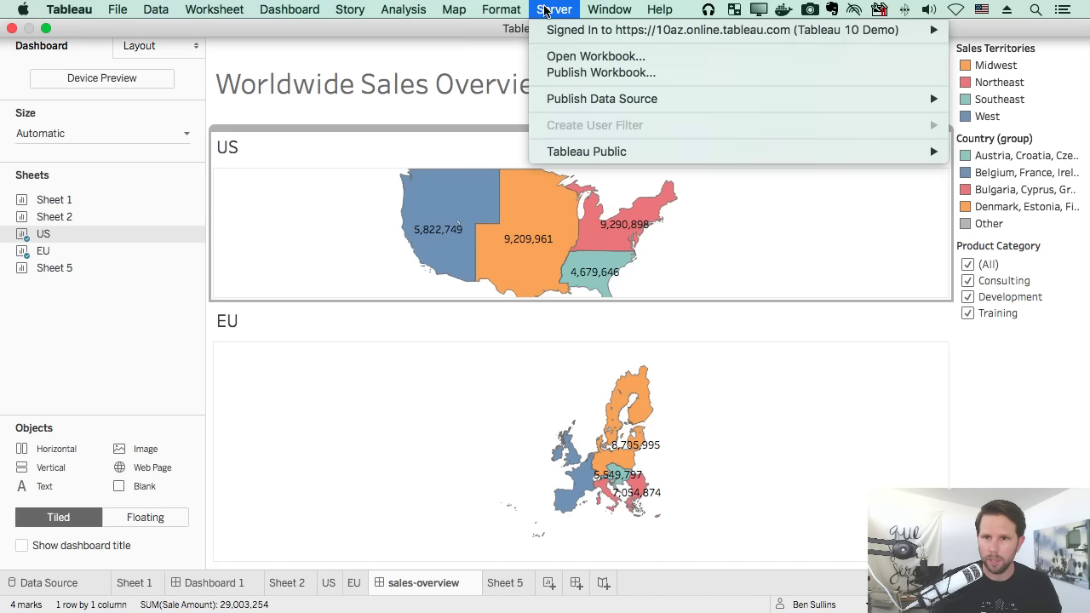
left_click(588, 73)
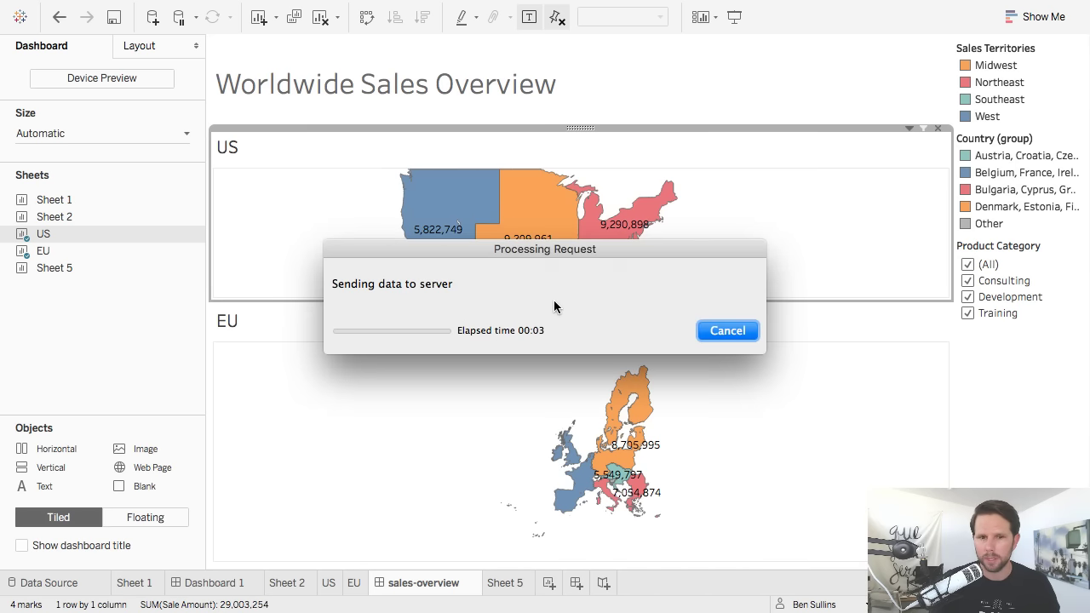
left_click(390, 128)
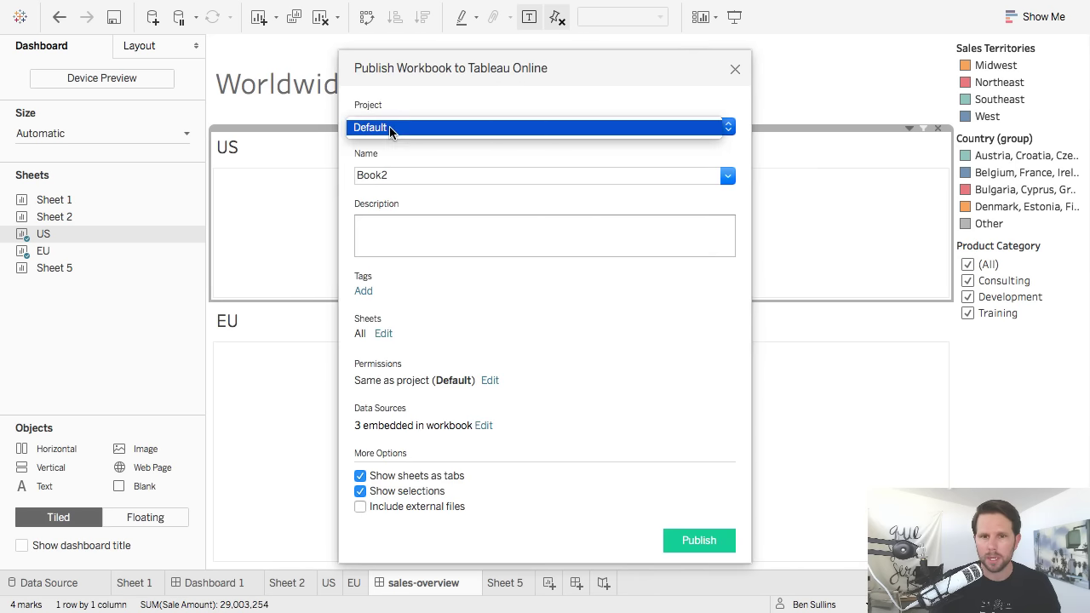
left_click(414, 127)
left_click(440, 177)
type("s")
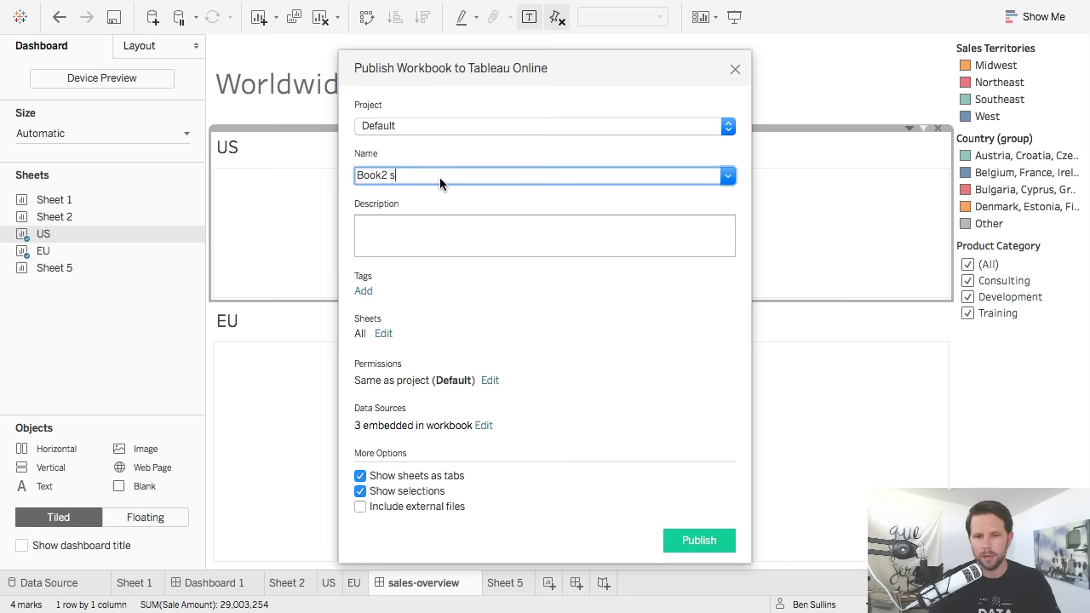
key("BackSpace")
key("BackSpace")
key("BackSpace")
key("BackSpace")
key("BackSpace")
key("BackSpace")
key("BackSpace")
type("live demo")
key("Tab")
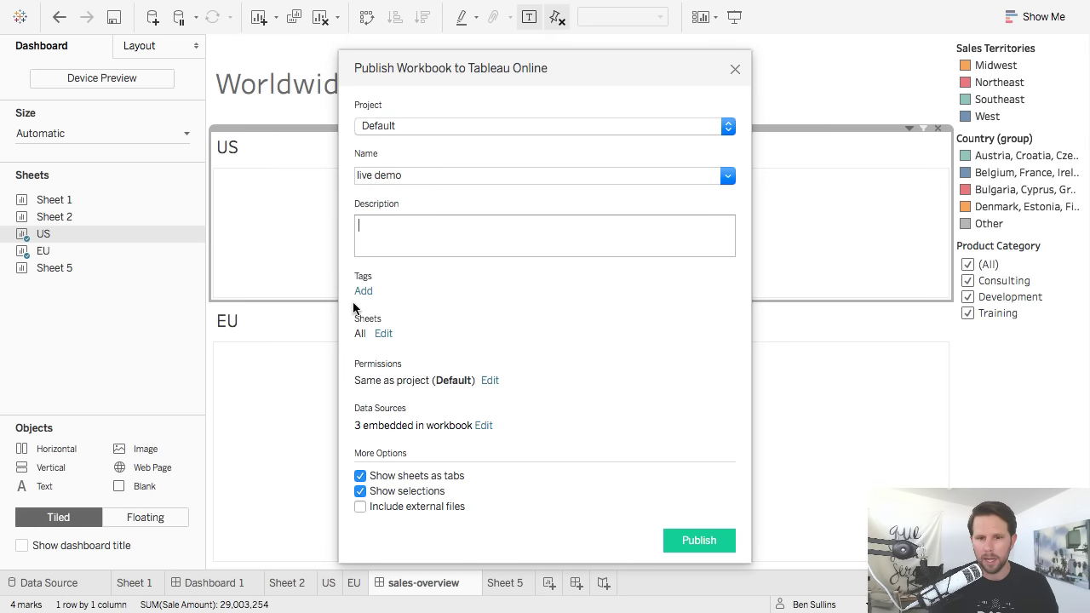
Review the sheet checklist to confirm all sheets are included.
left_click(382, 336)
mouse_move(390, 392)
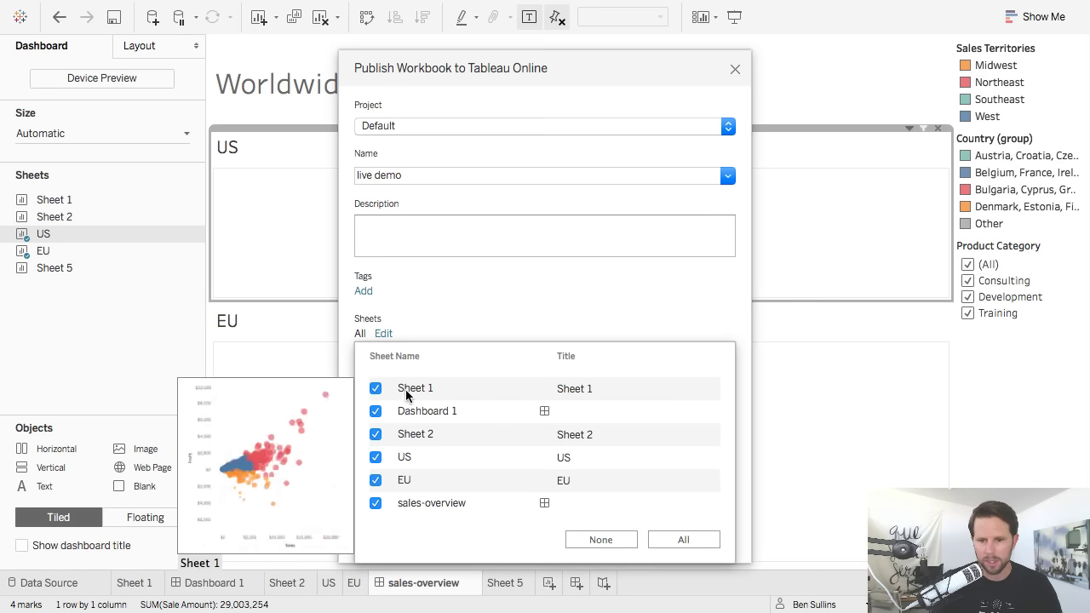
left_click(532, 298)
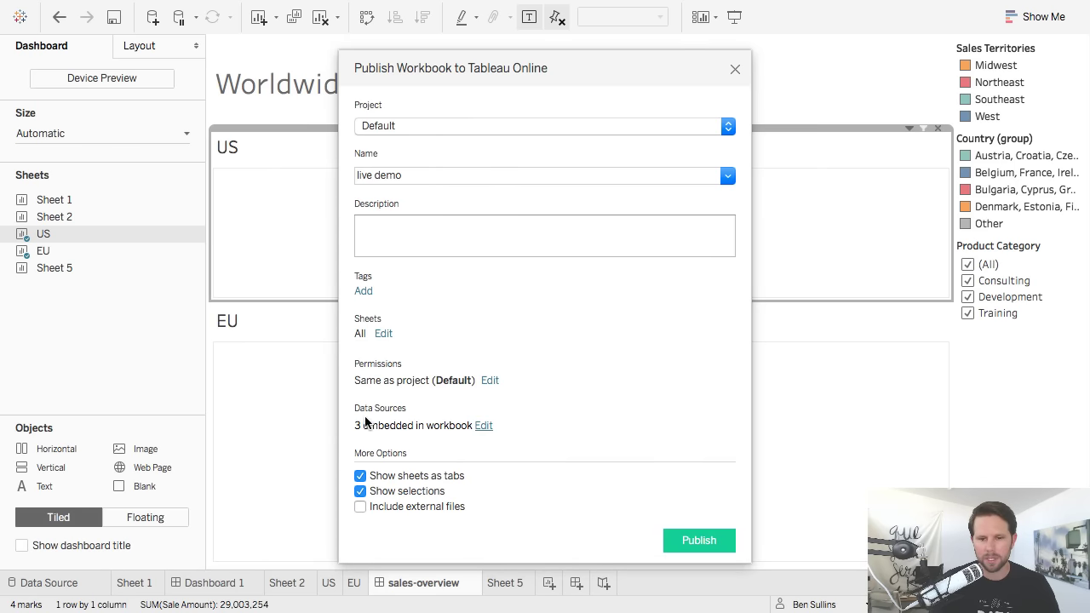
Set Sales+ Publish Type to 'Published separately', then publish the workbook with 1 data source.
left_click(484, 425)
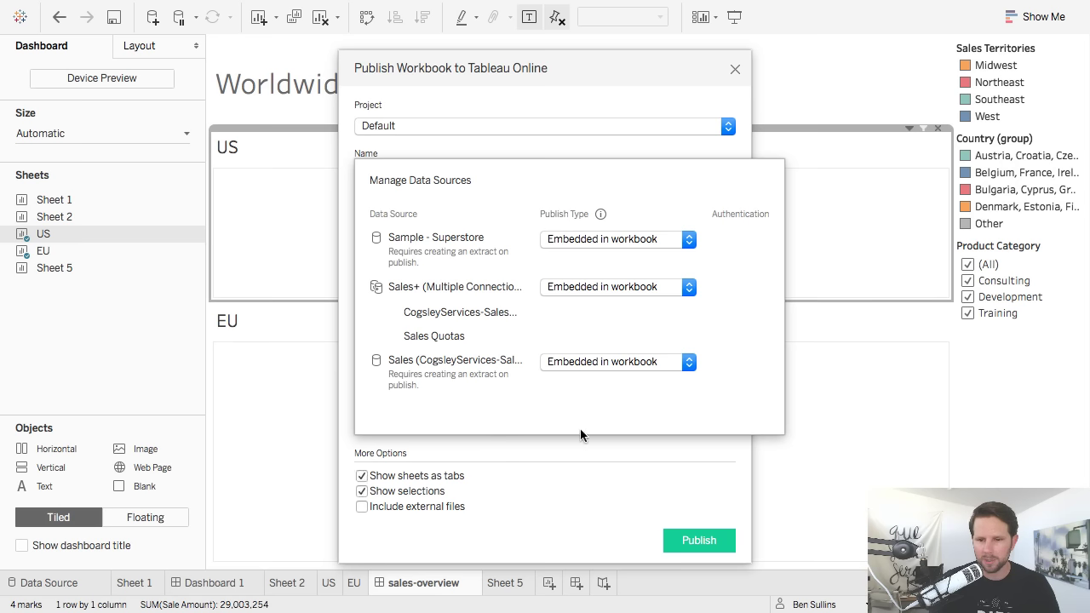
left_click(545, 292)
left_click(587, 305)
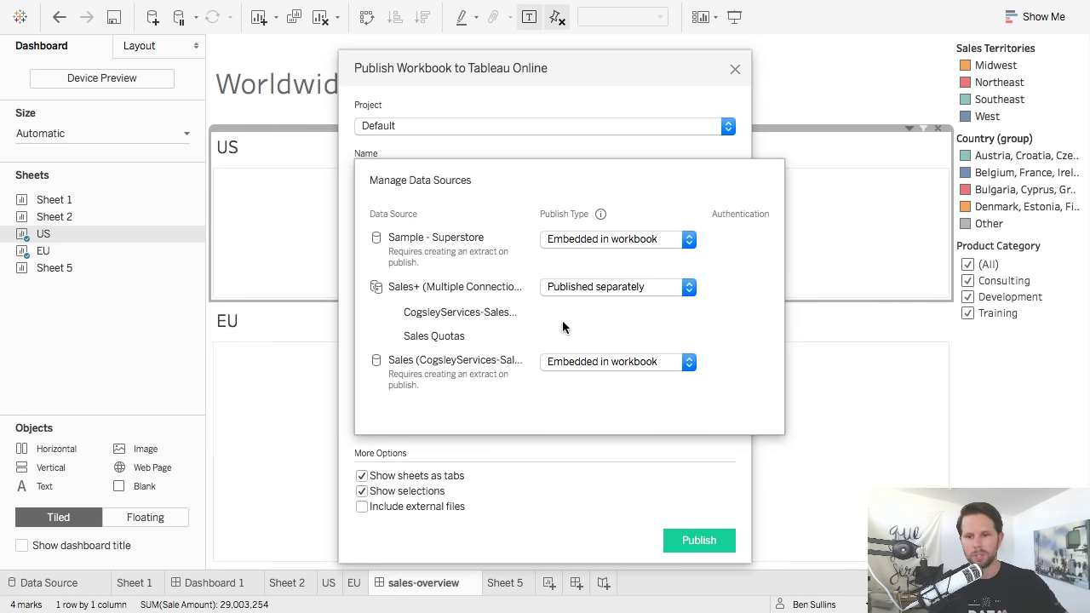
left_click(563, 499)
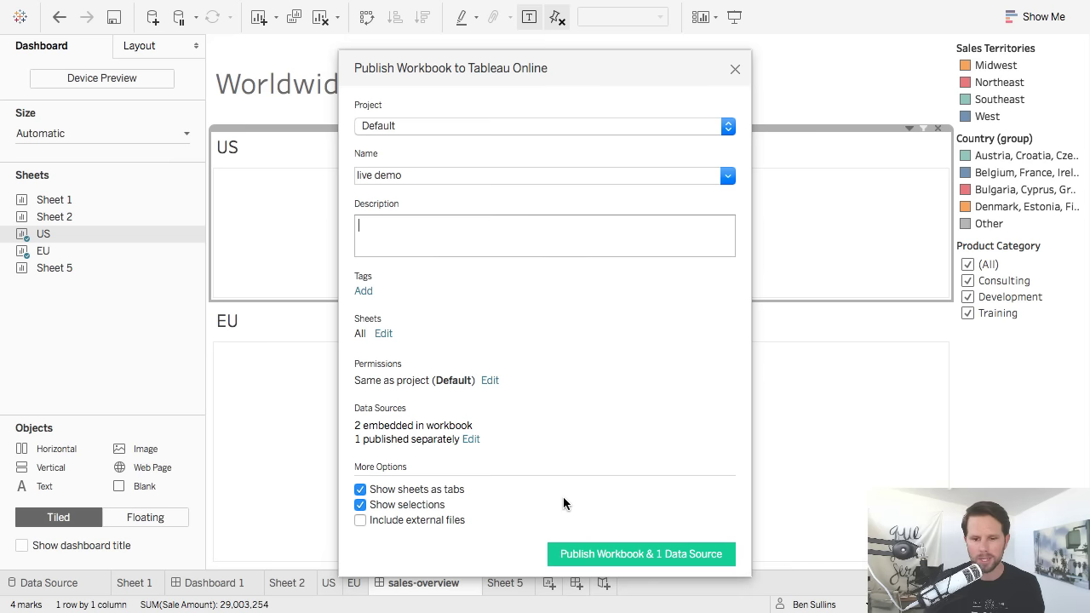
left_click(619, 557)
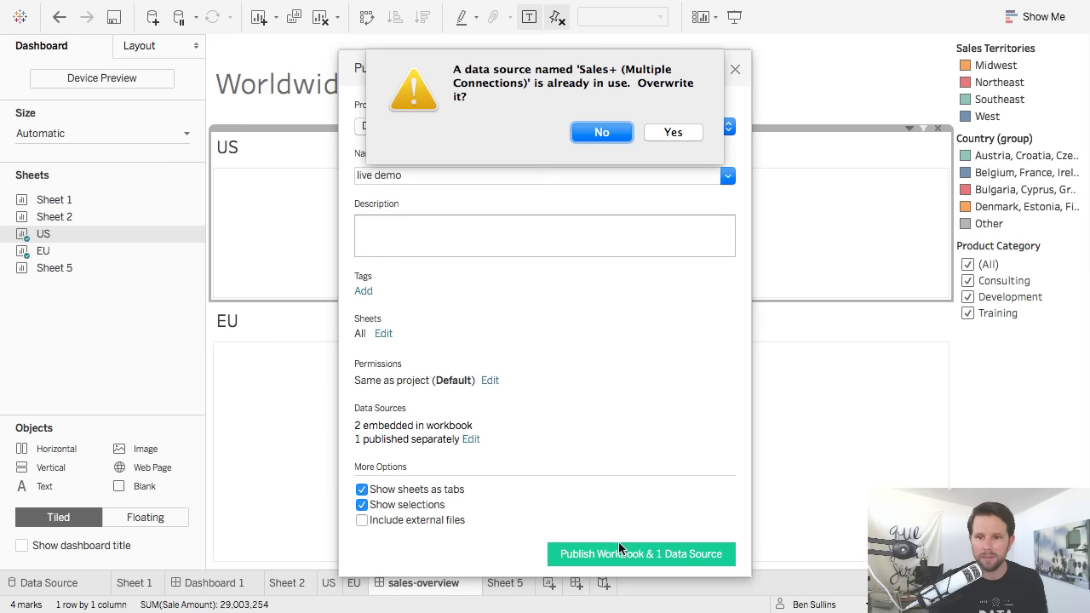
Confirm overwriting the existing Sales+ (Multiple Connections) data source.
left_click(683, 132)
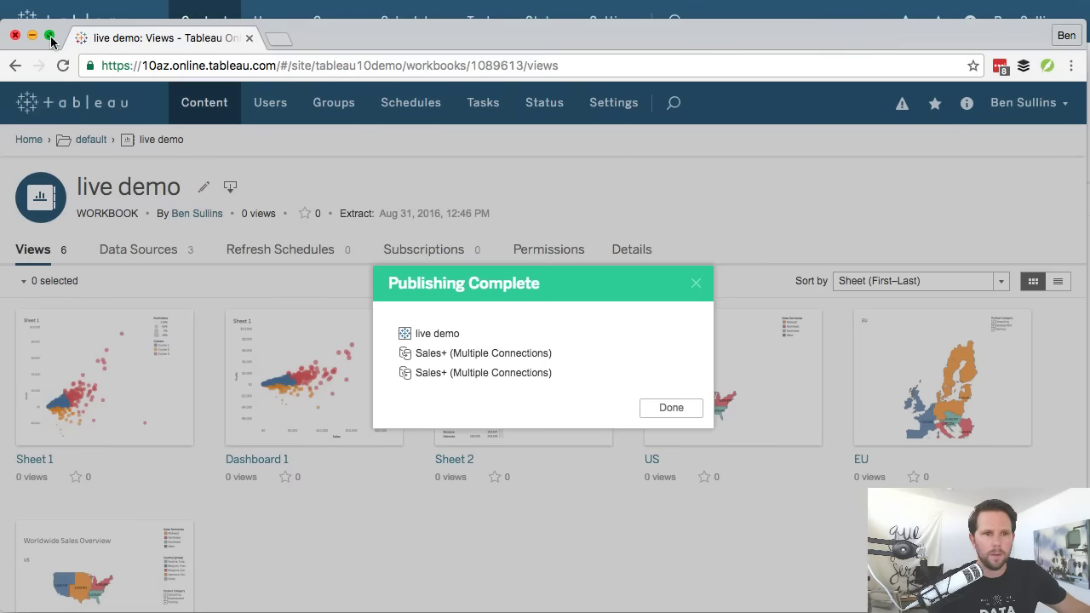
Make Chrome full screen, dismiss Publishing Complete, and browse the default project's workbook list.
left_click(50, 37)
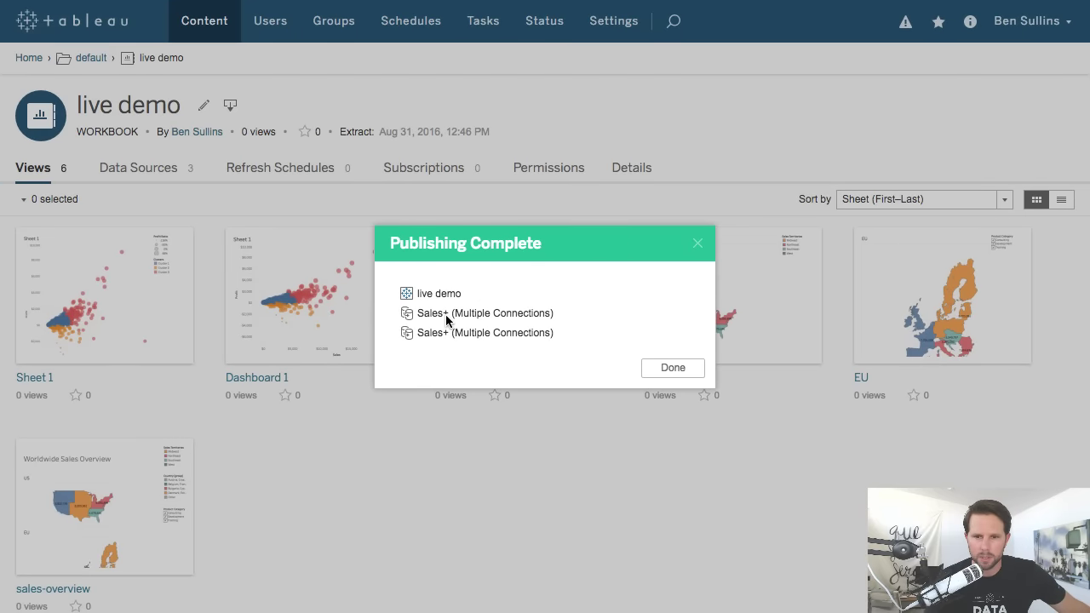
left_click(671, 367)
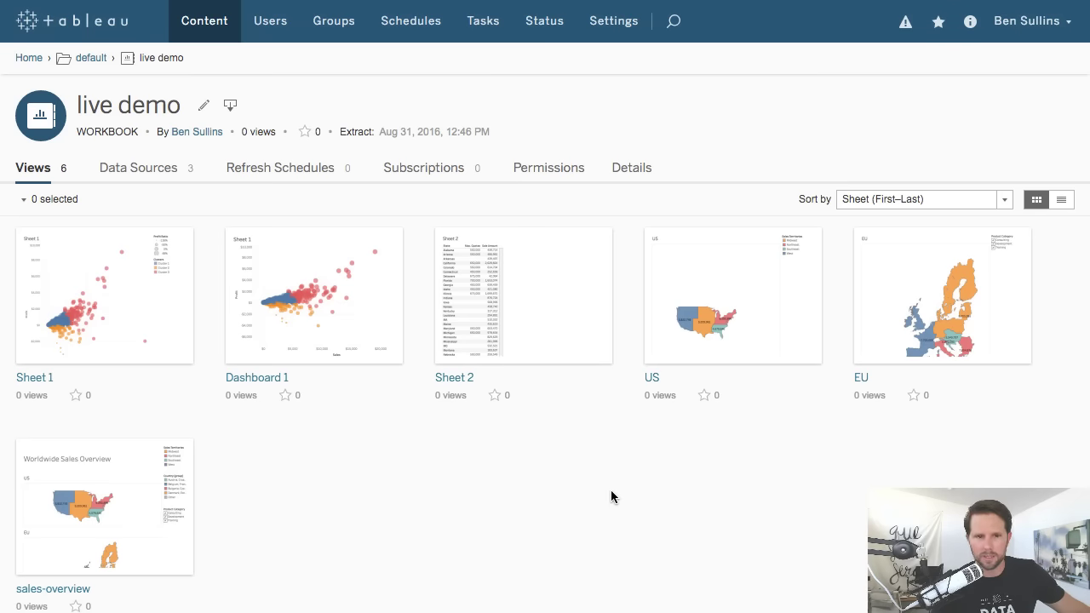
left_click(91, 58)
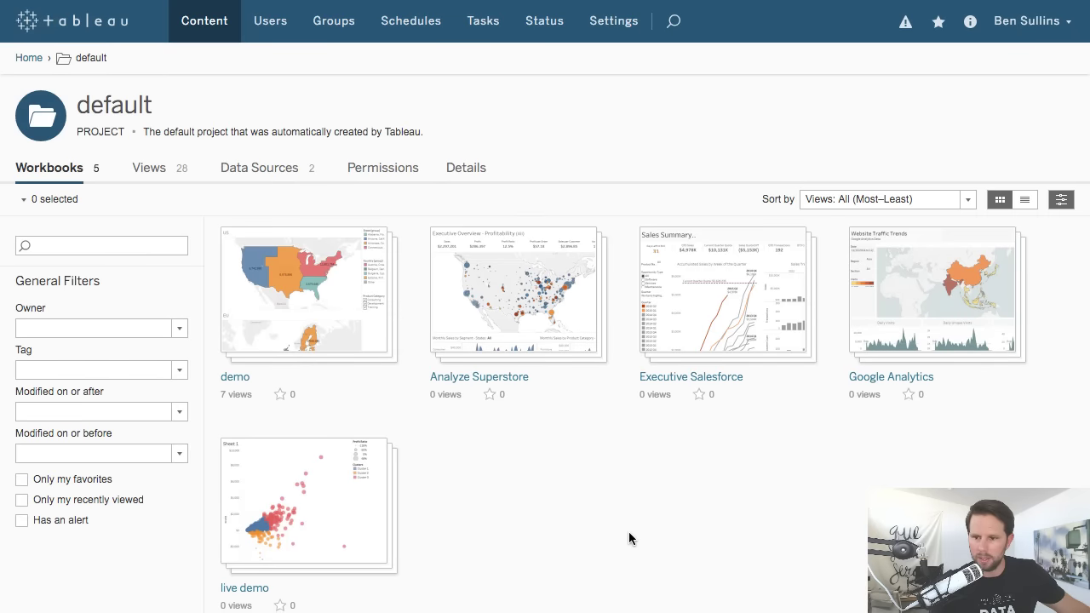
scroll(629, 531, "down", 1)
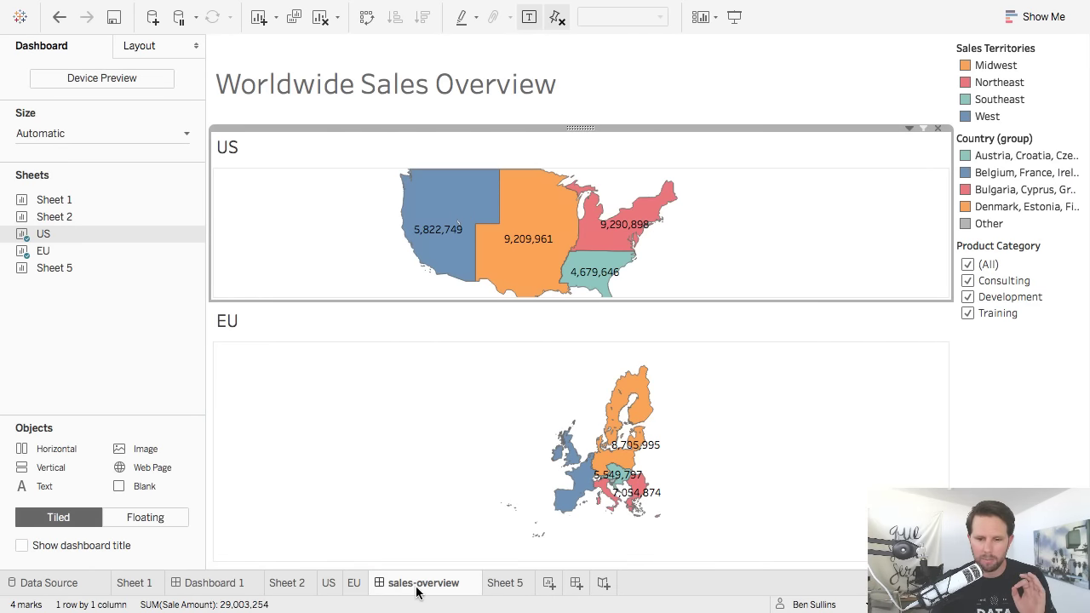
Switch to the US worksheet, expand the data source list, and check the Sales+ (Multiple Connections) options.
left_click(329, 584)
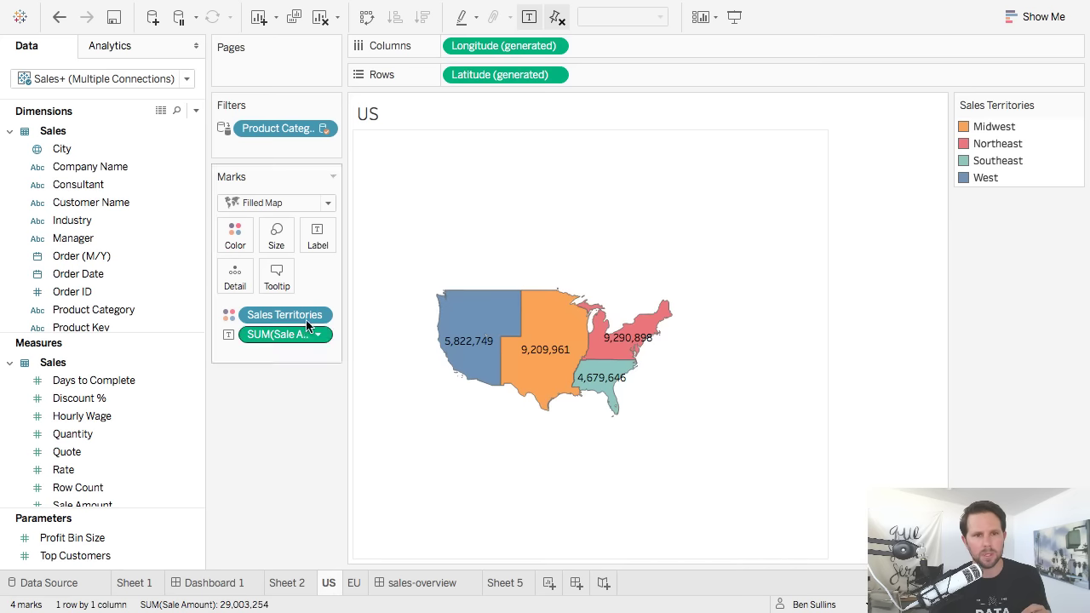
left_click_drag(149, 101, 155, 218)
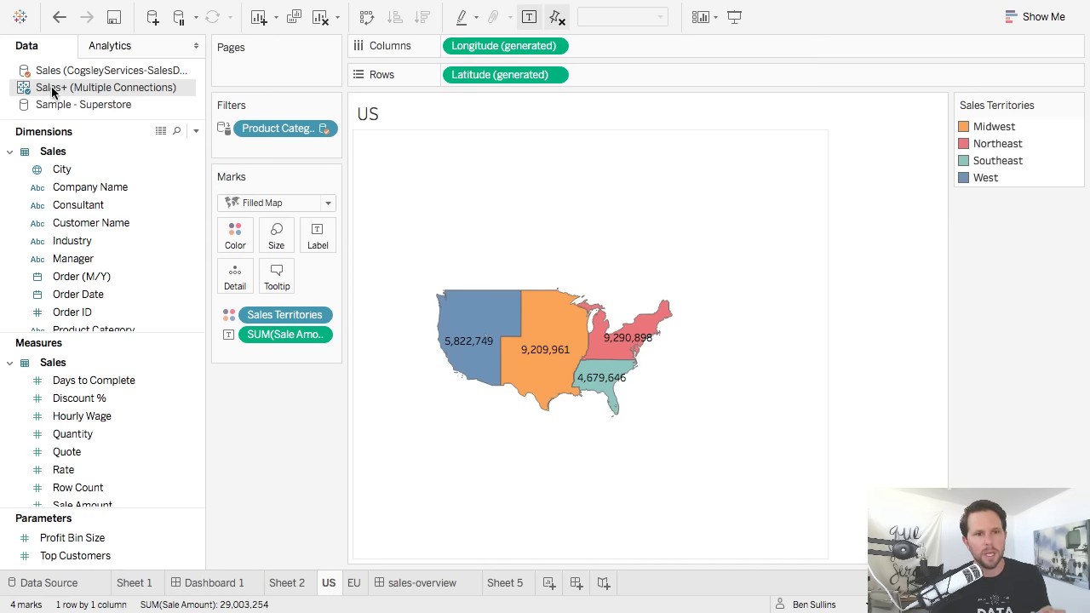
right_click(113, 93)
key("Escape")
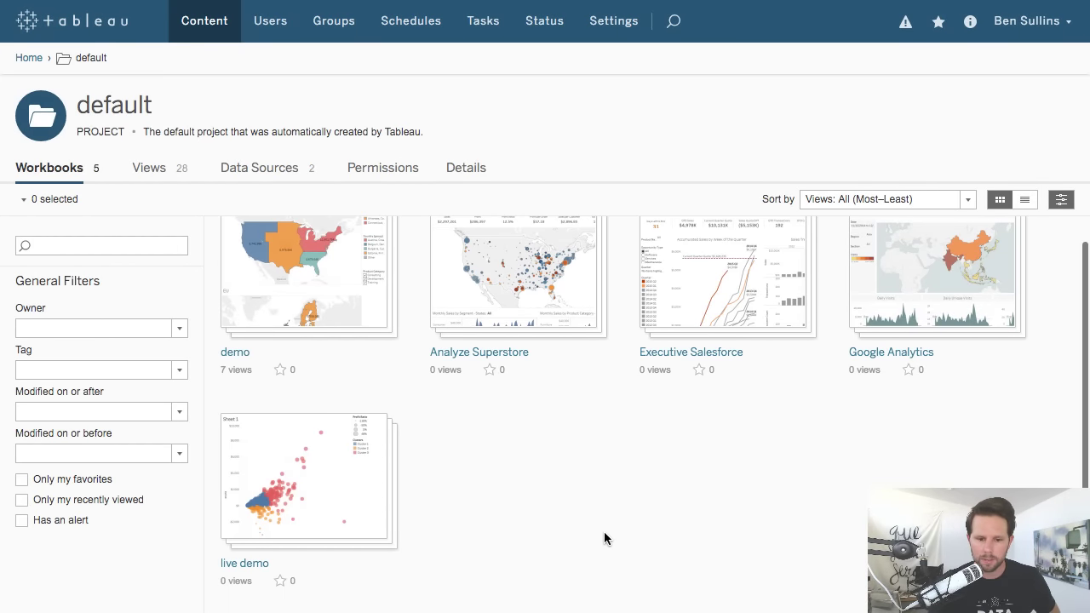
Open the live demo workbook's sales-overview dashboard and switch it to Edit mode.
left_click(317, 501)
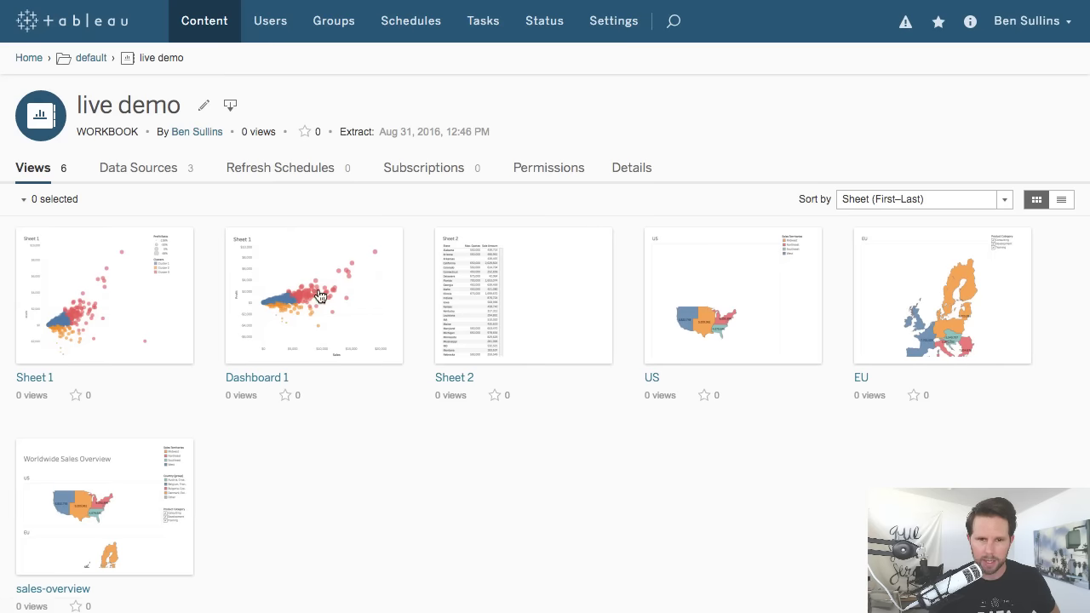
left_click(142, 524)
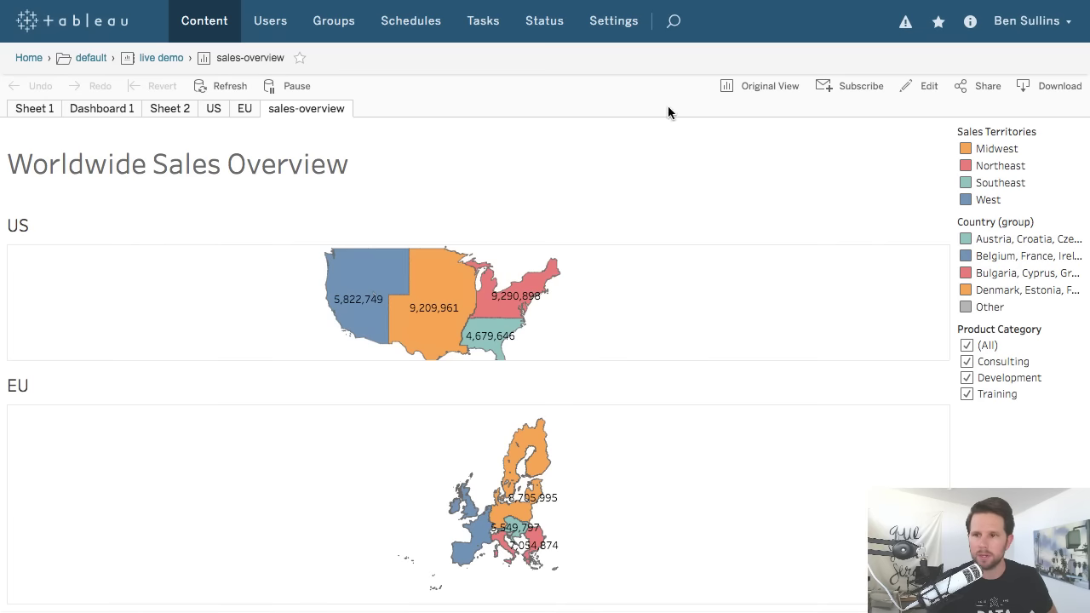
left_click(932, 90)
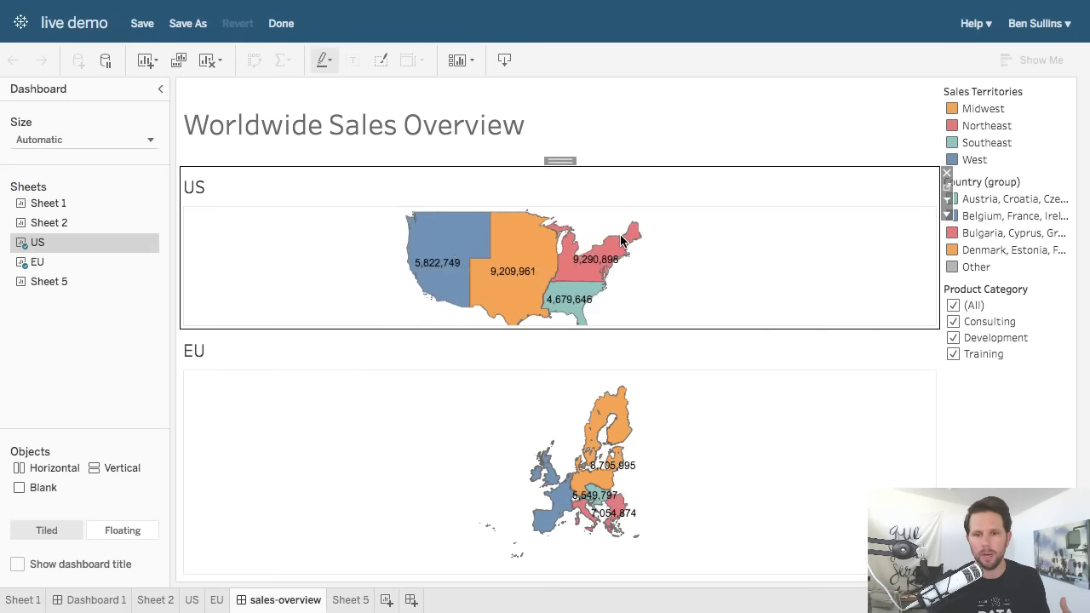
Move the US map container beside the EU map and drag the title divider up.
mouse_move(623, 244)
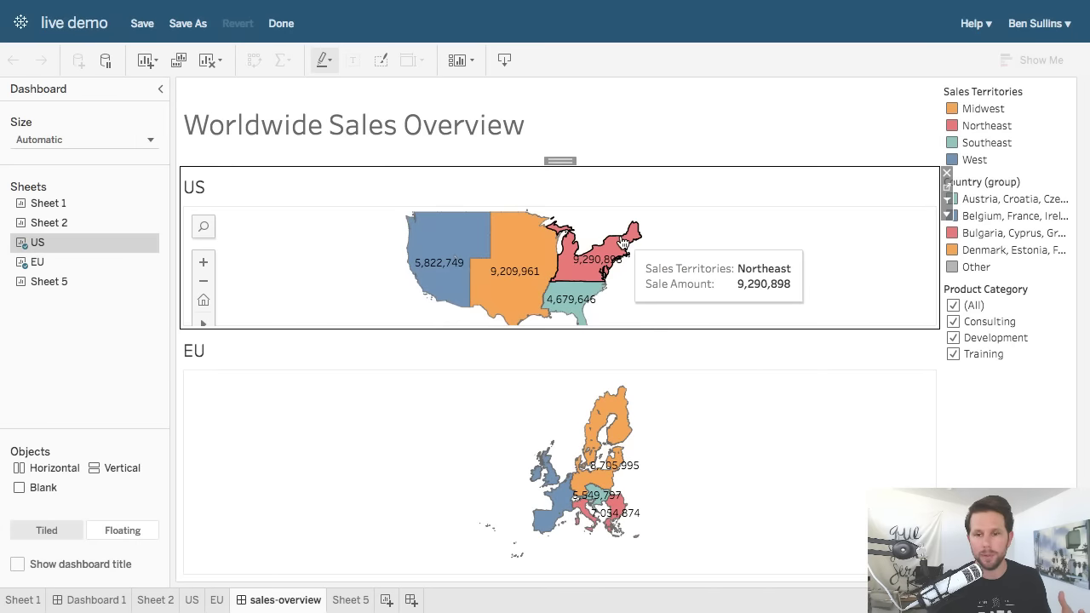
left_click_drag(555, 161, 562, 477)
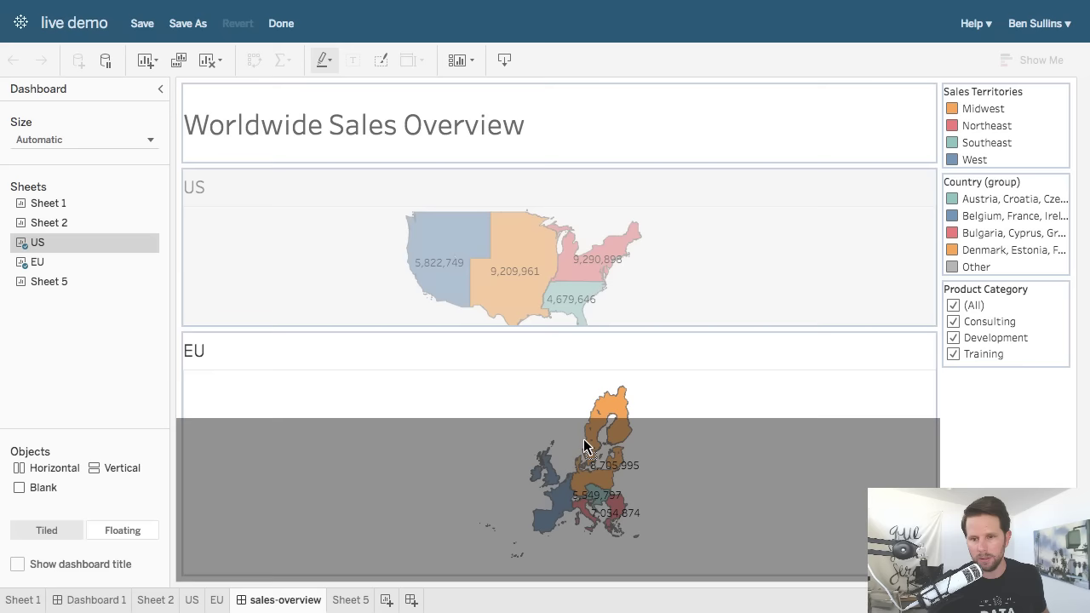
left_click_drag(637, 358, 683, 436)
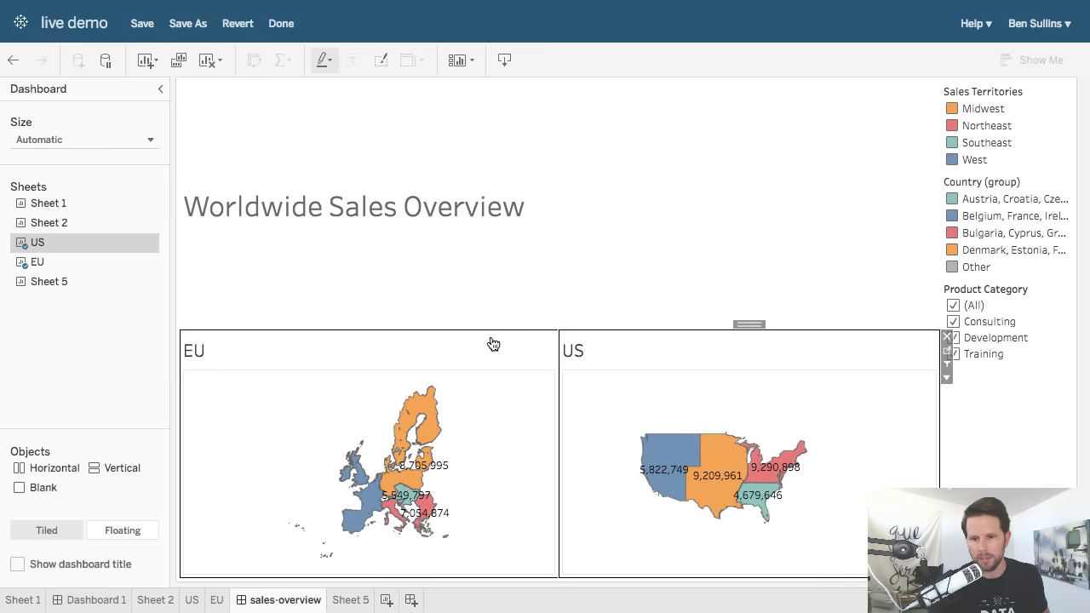
left_click_drag(491, 331, 492, 158)
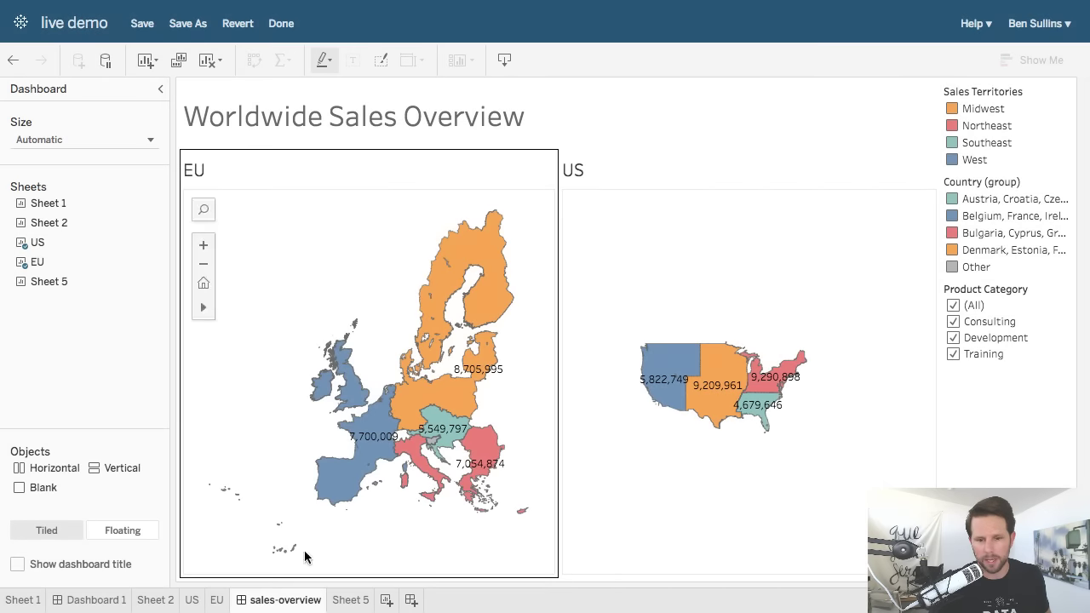
Add a new blank worksheet that uses the CogsleyServices sales data source.
left_click(412, 601)
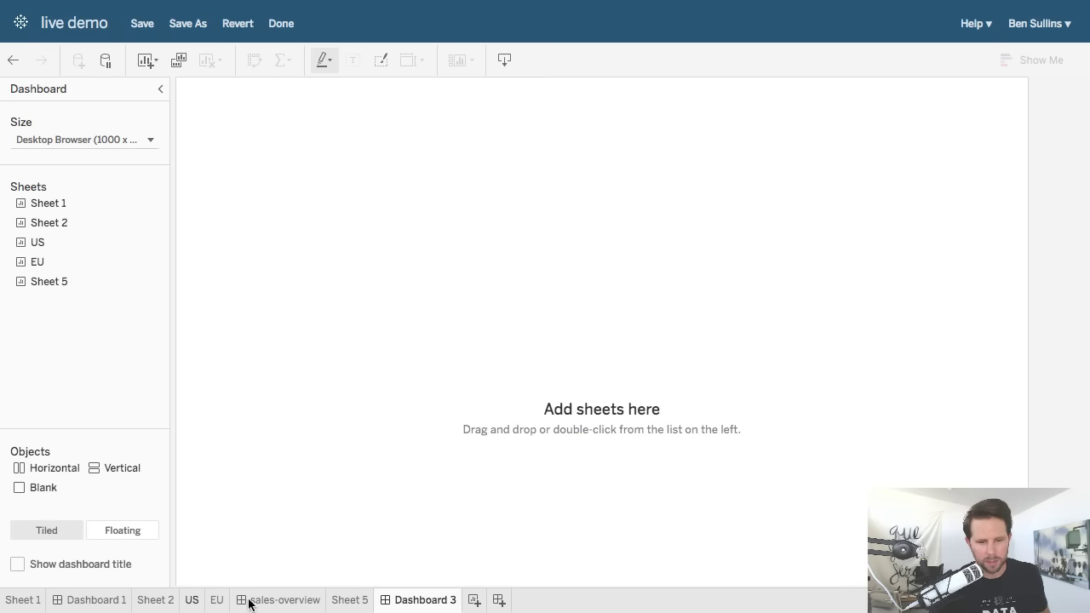
left_click(474, 601)
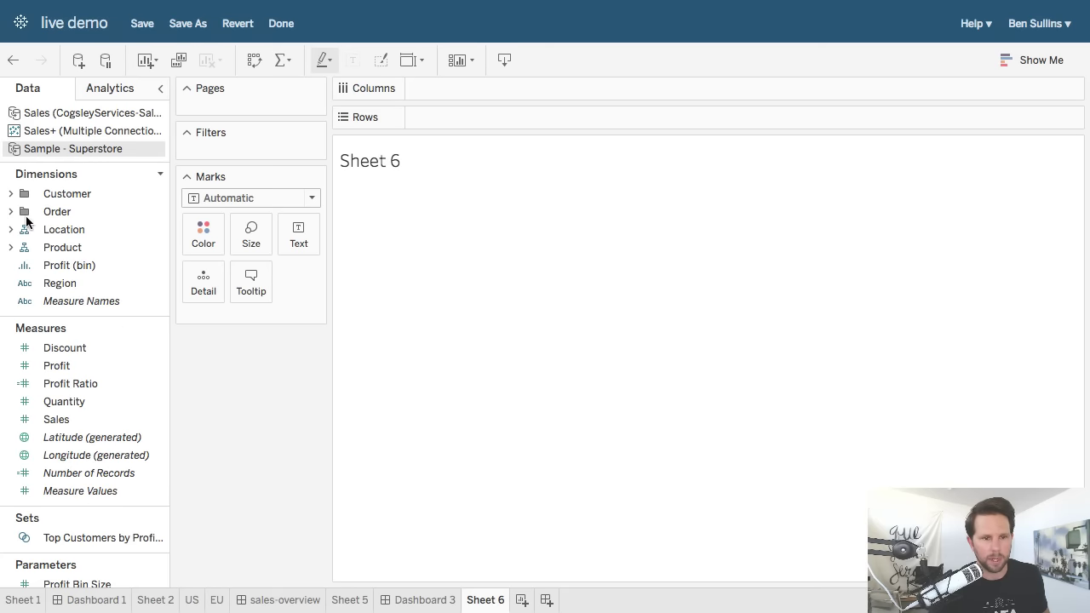
left_click(47, 113)
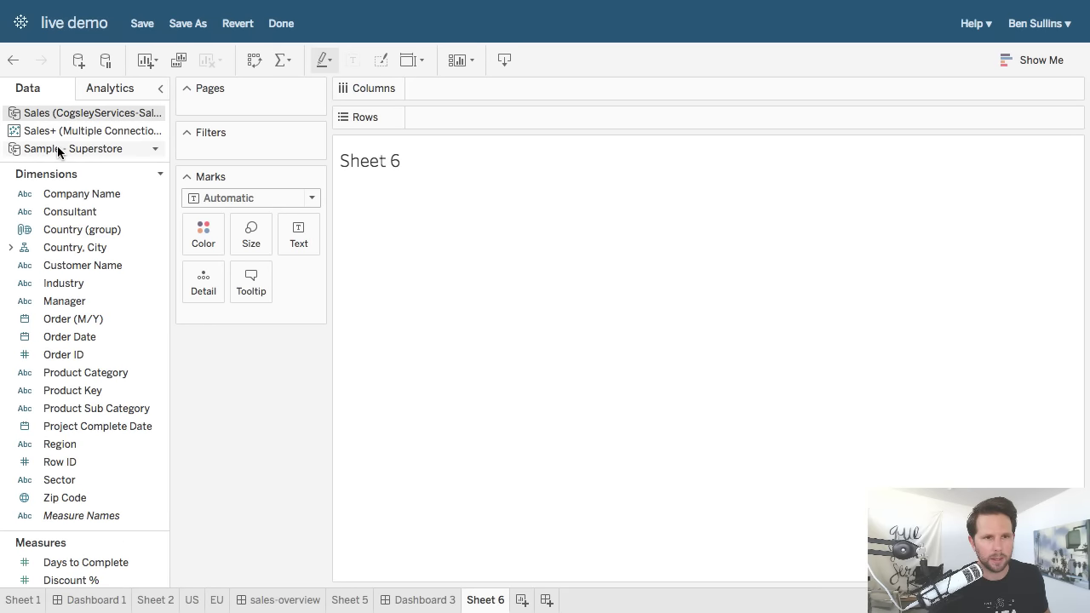
Plot Sale Amount against Order Date as a line chart by month.
left_click_drag(62, 337, 484, 86)
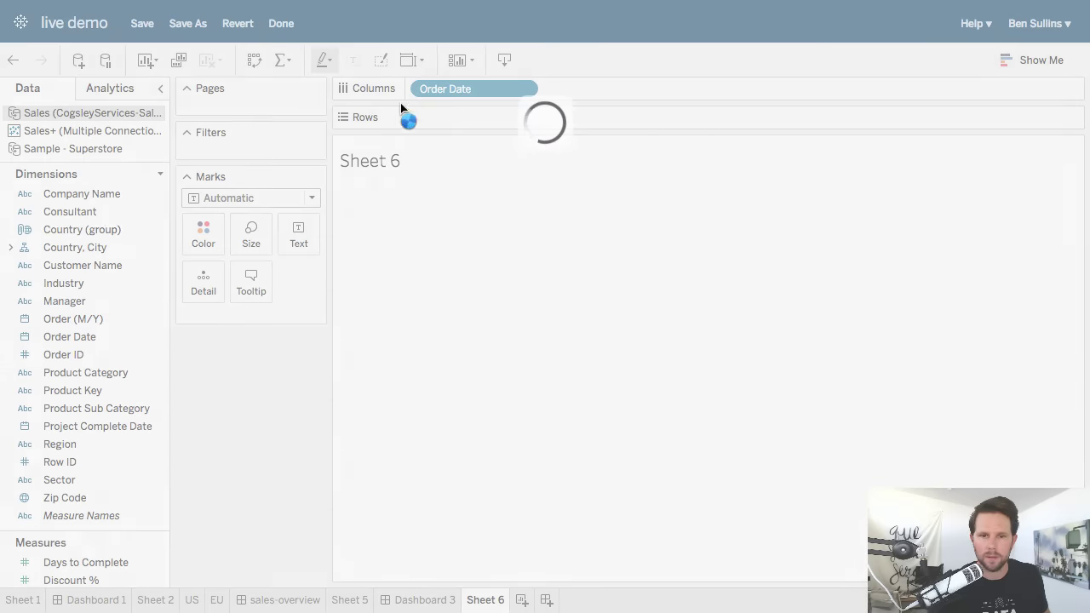
scroll(106, 452, "down", 5)
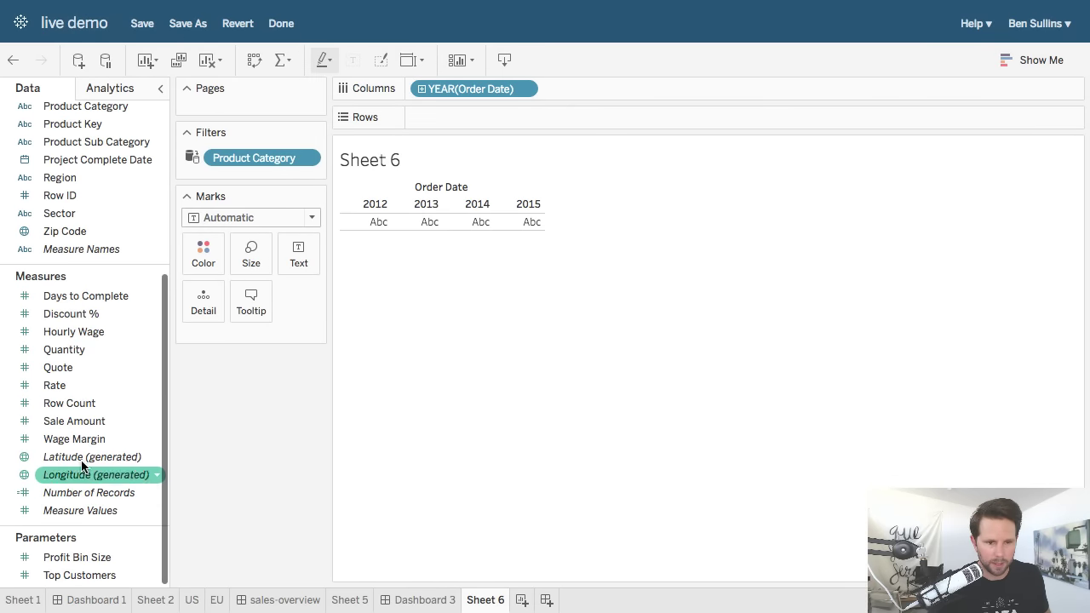
left_click_drag(74, 419, 515, 120)
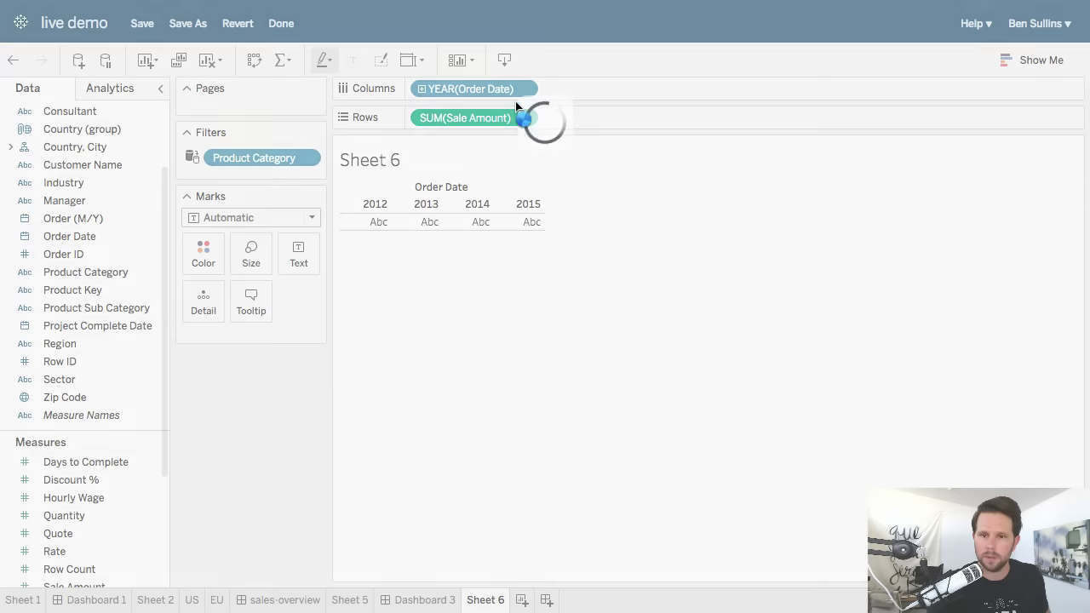
left_click(529, 89)
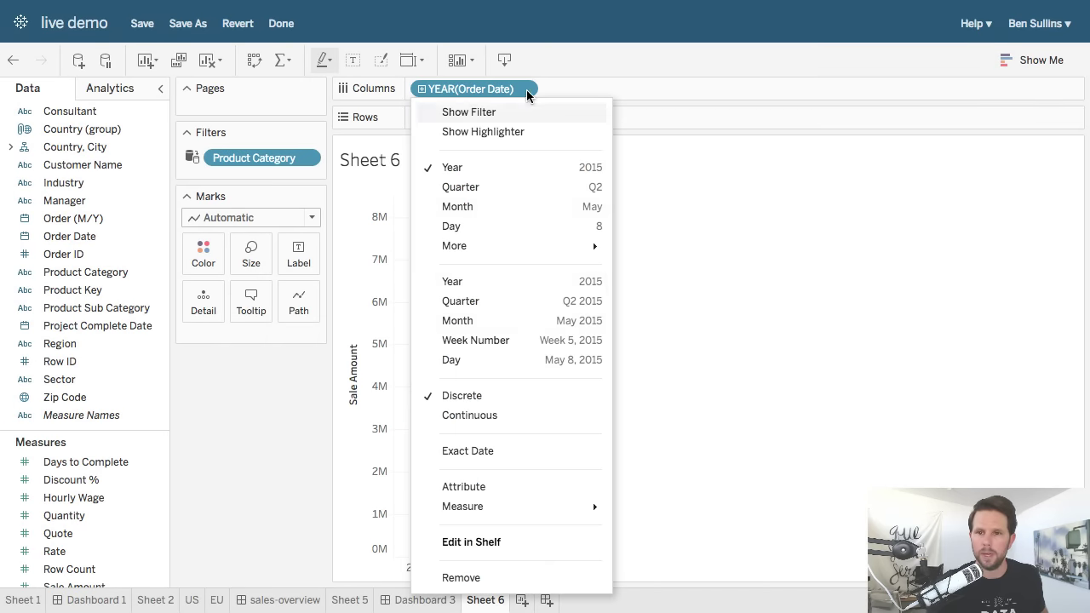
left_click(528, 323)
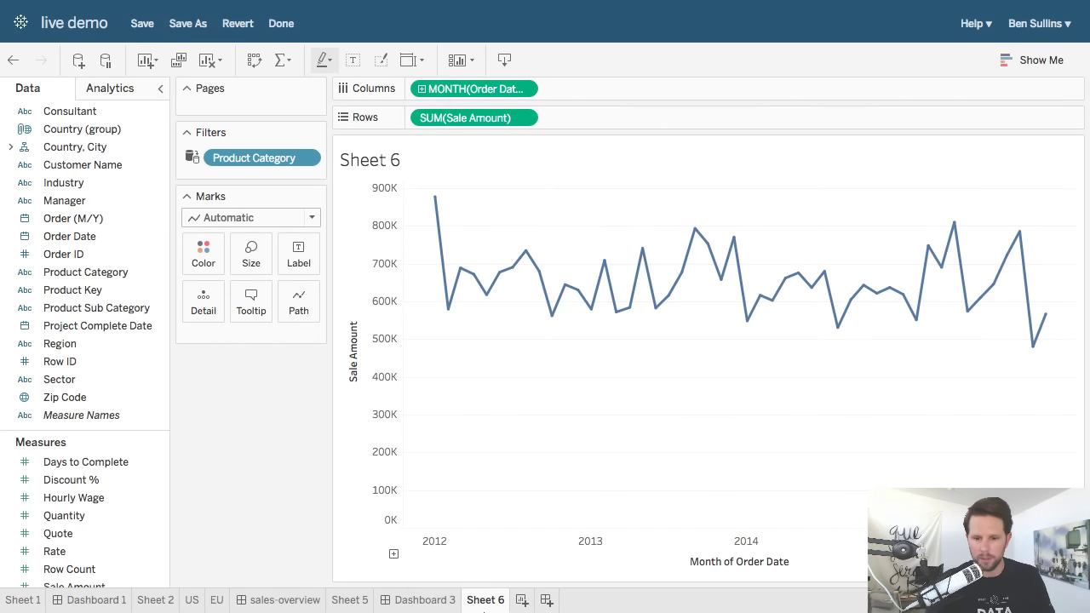
Rename Sheet 6 to 'Sales by Month'.
double_click(484, 602)
type("Sa:e")
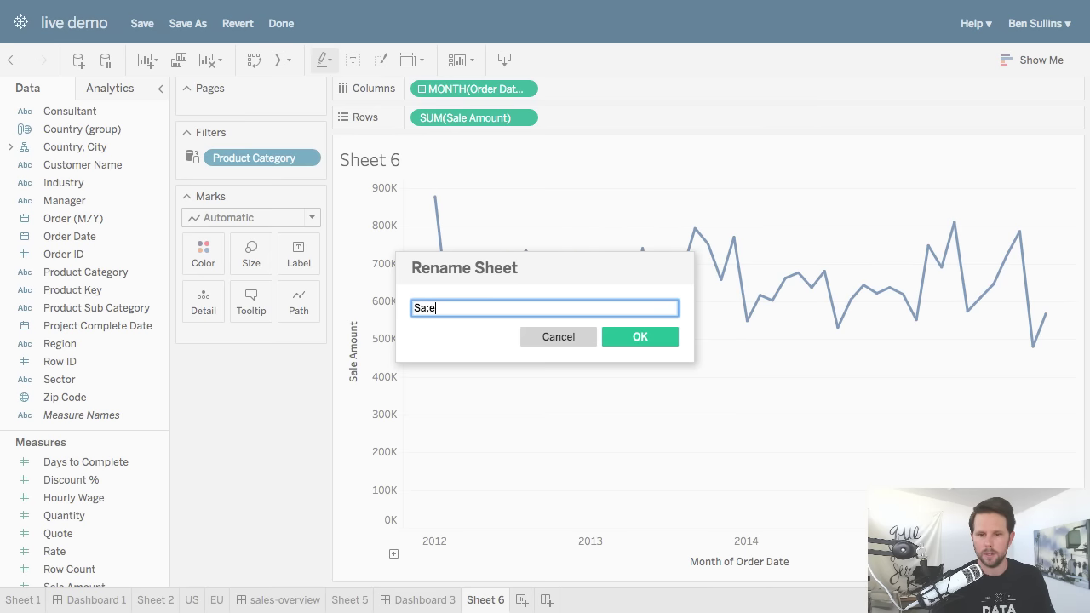
type("s by Month")
key("Return")
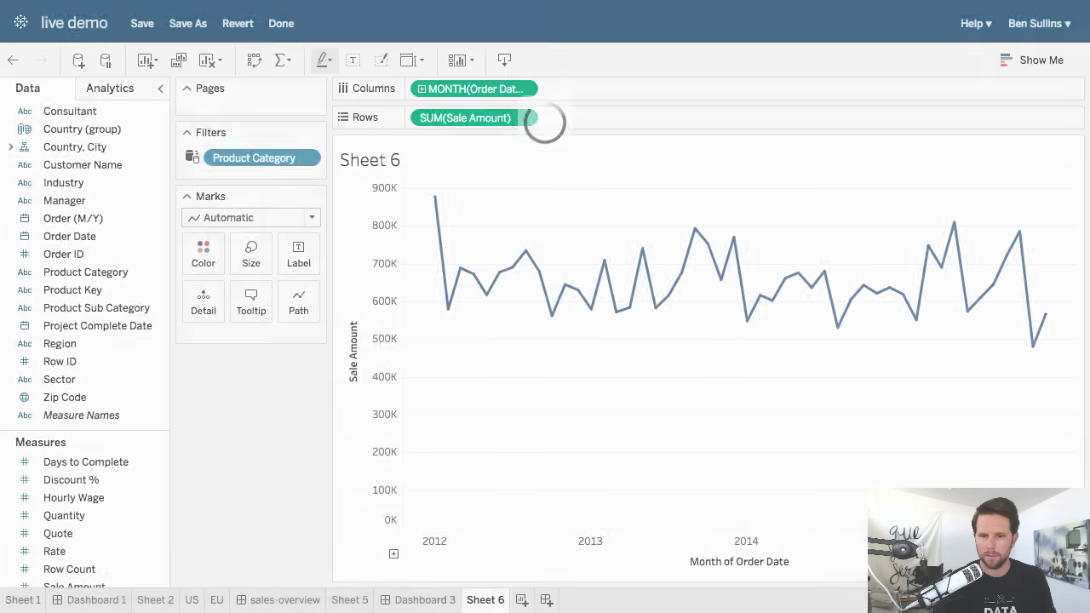
left_click(558, 600)
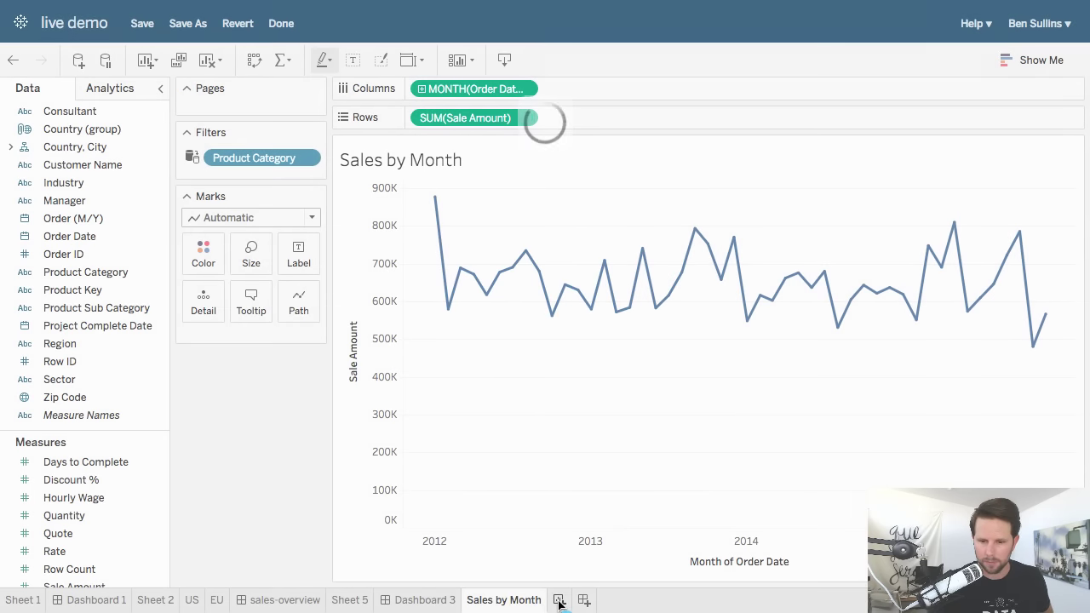
Rename the new Sheet 7 to 'Order Histogram'.
double_click(560, 602)
type("Order")
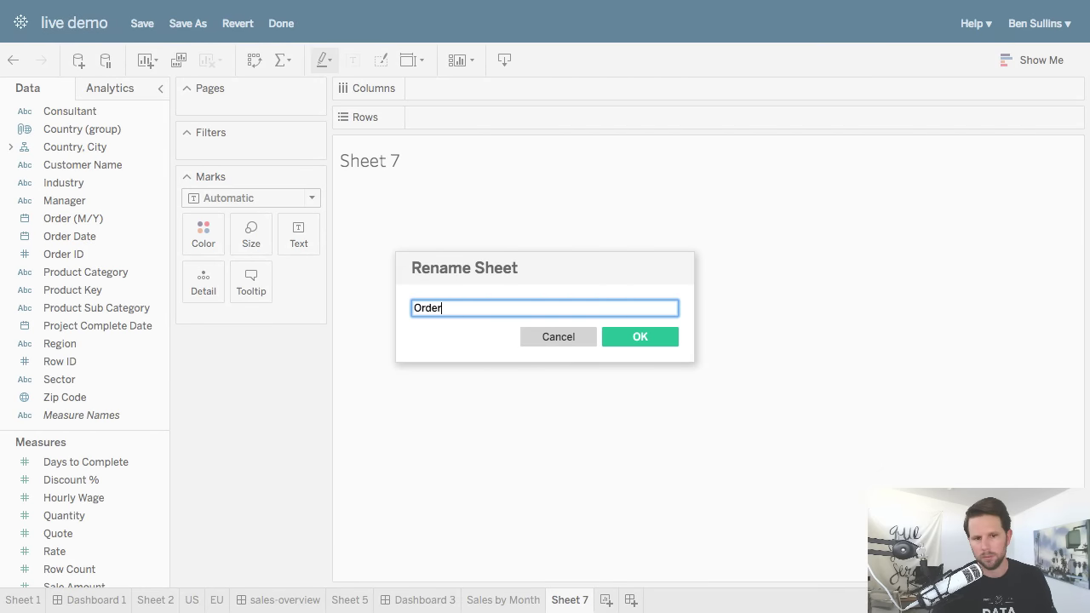
type(" Histogram")
key("Return")
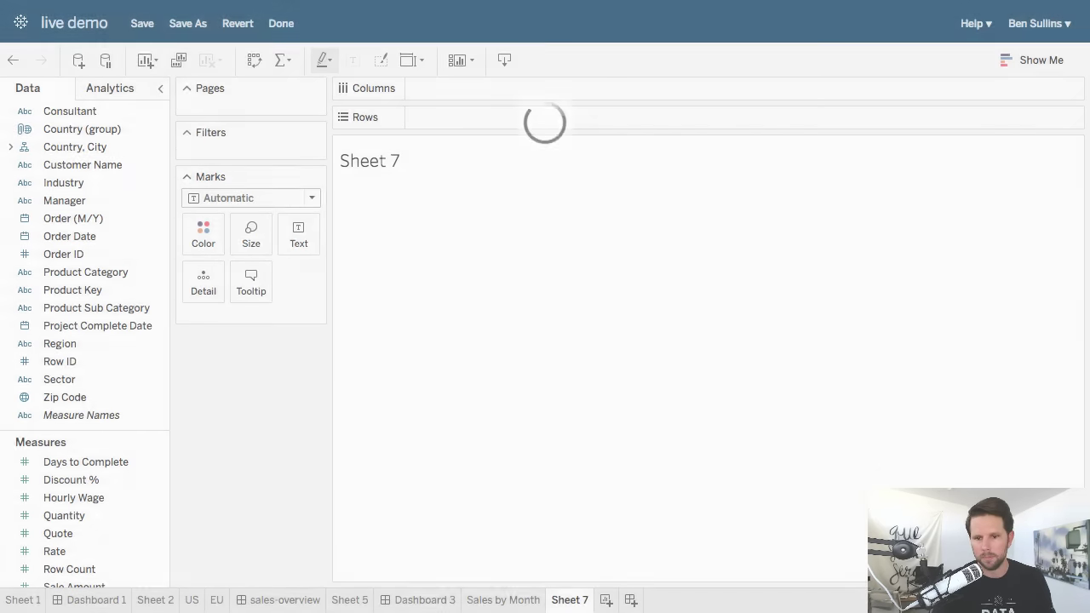
Chart Quantity as a histogram of counts per Quantity bin using Show Me.
scroll(95, 394, "down", 4)
left_click(76, 378)
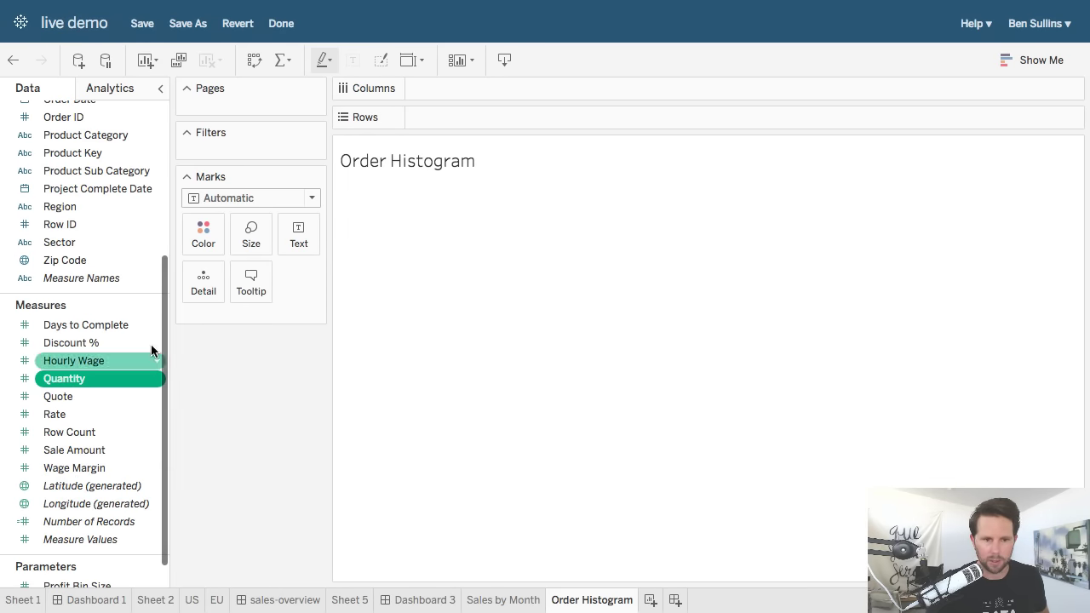
left_click(1023, 61)
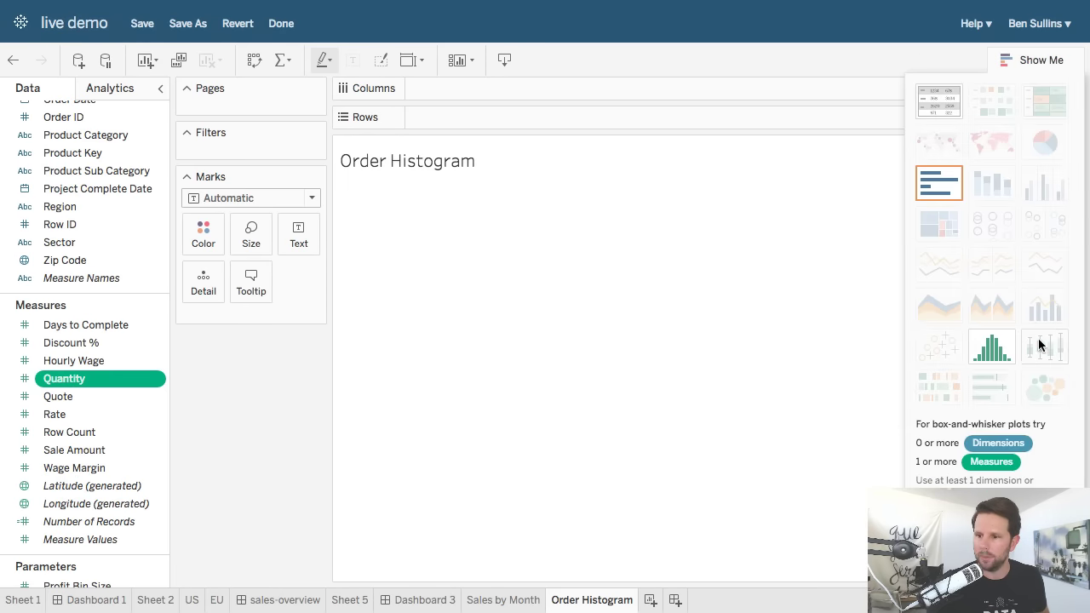
left_click(1001, 354)
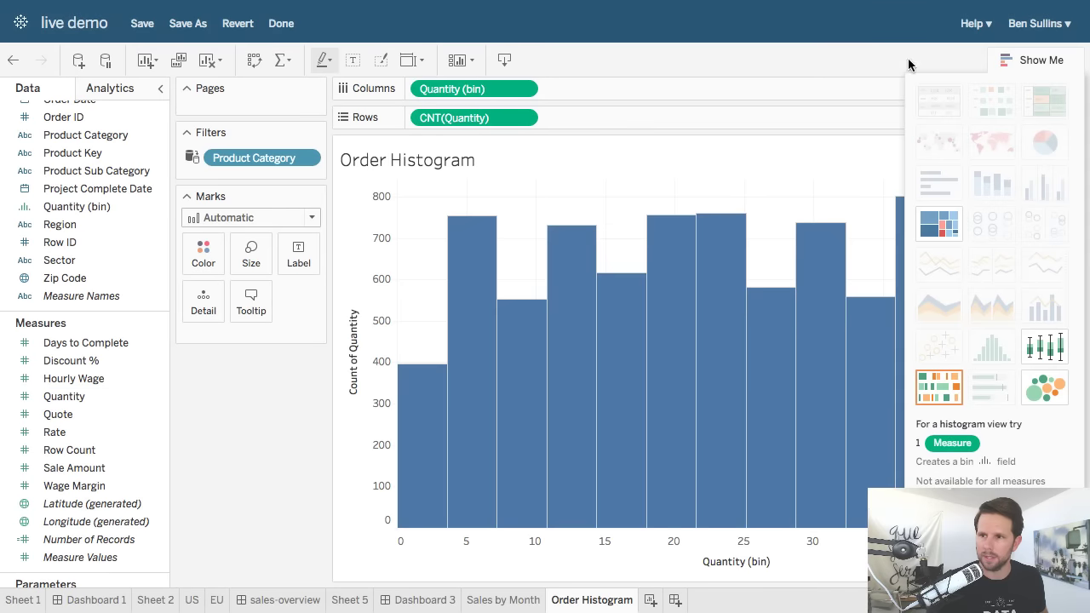
left_click(1017, 58)
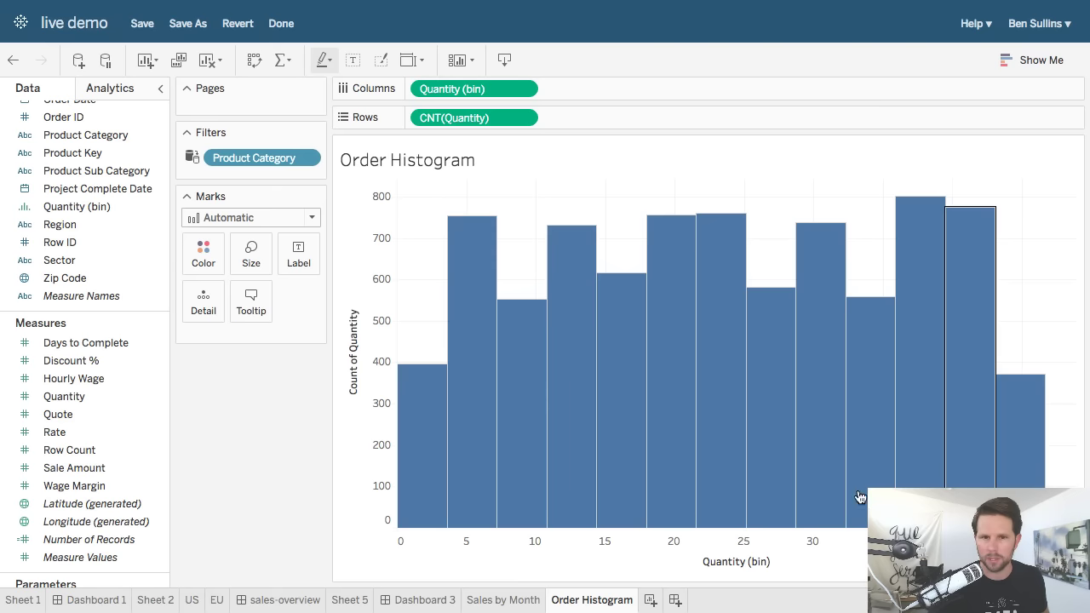
left_click(673, 599)
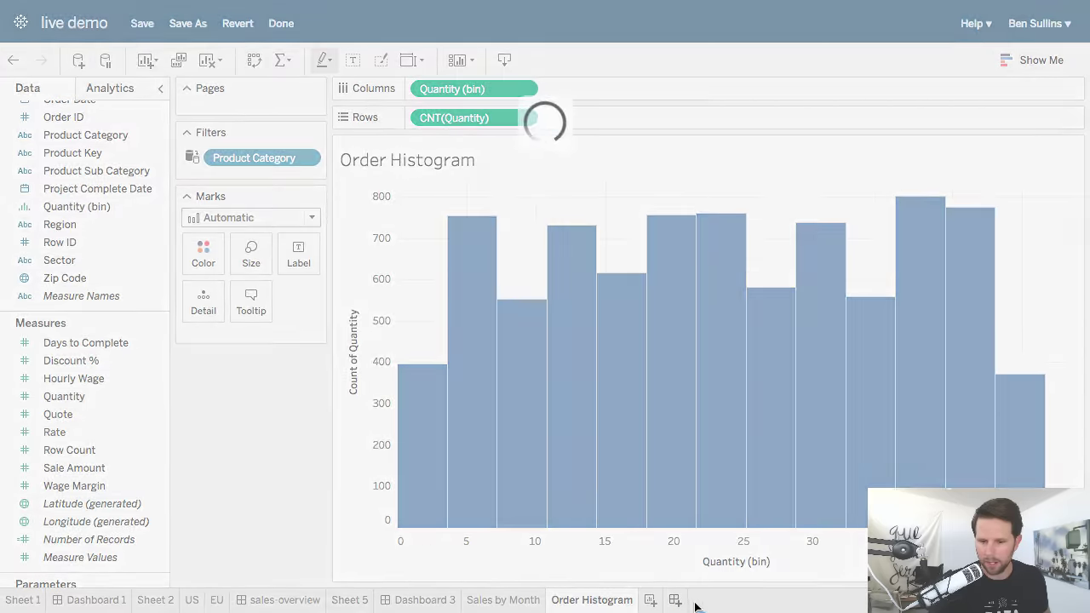
Place the US map on top of the dashboard, with Sales by Month and Order Histogram side by side below.
left_click_drag(62, 300, 324, 305)
mouse_move(81, 321)
left_mouse_down()
mouse_move(416, 424)
mouse_move(617, 422)
mouse_move(664, 398)
left_mouse_up()
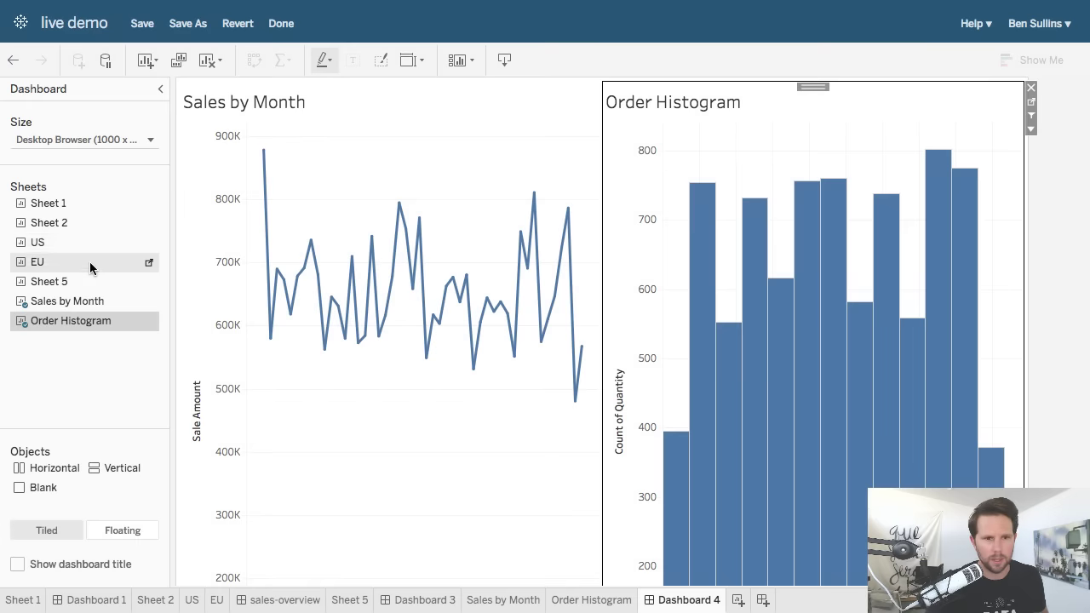
mouse_move(56, 241)
left_mouse_down()
mouse_move(205, 196)
mouse_move(568, 134)
mouse_move(622, 95)
mouse_move(599, 79)
left_mouse_up()
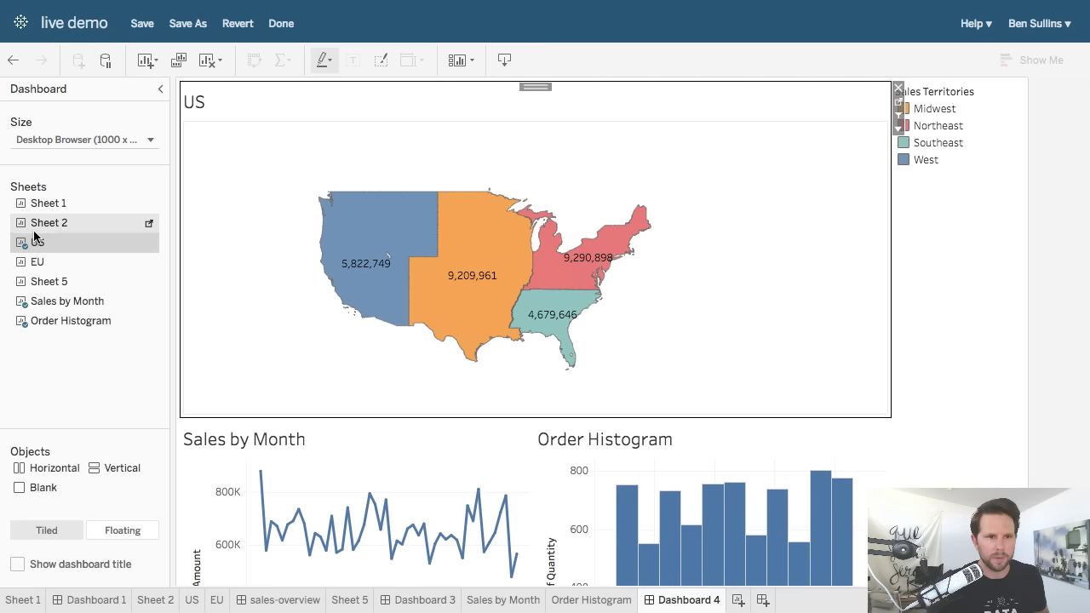
Set the dashboard size to Automatic.
left_click(55, 136)
left_click(58, 172)
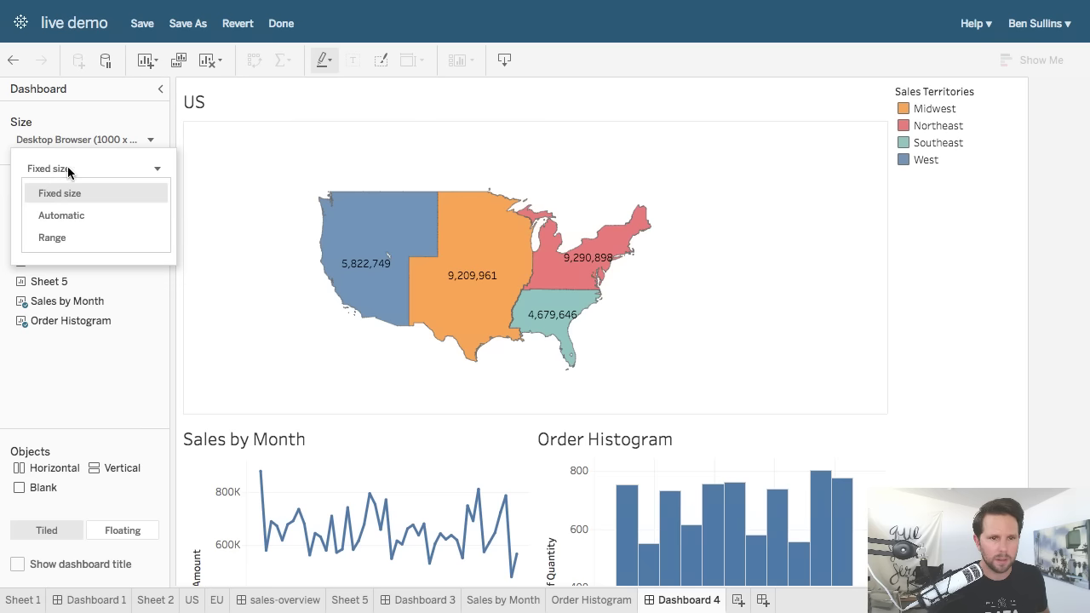
left_click(85, 217)
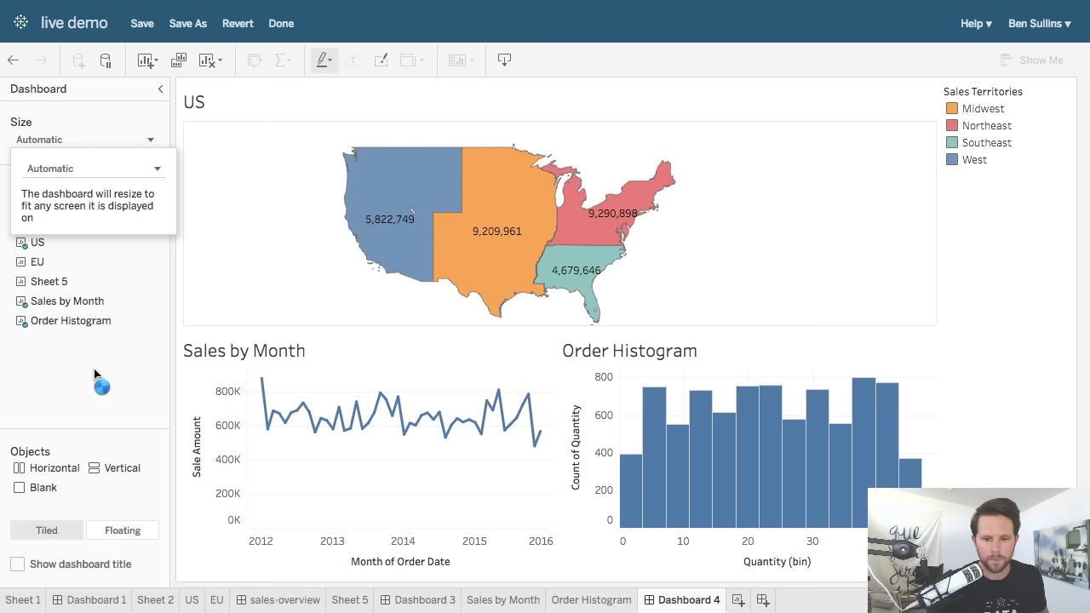
left_click(676, 606)
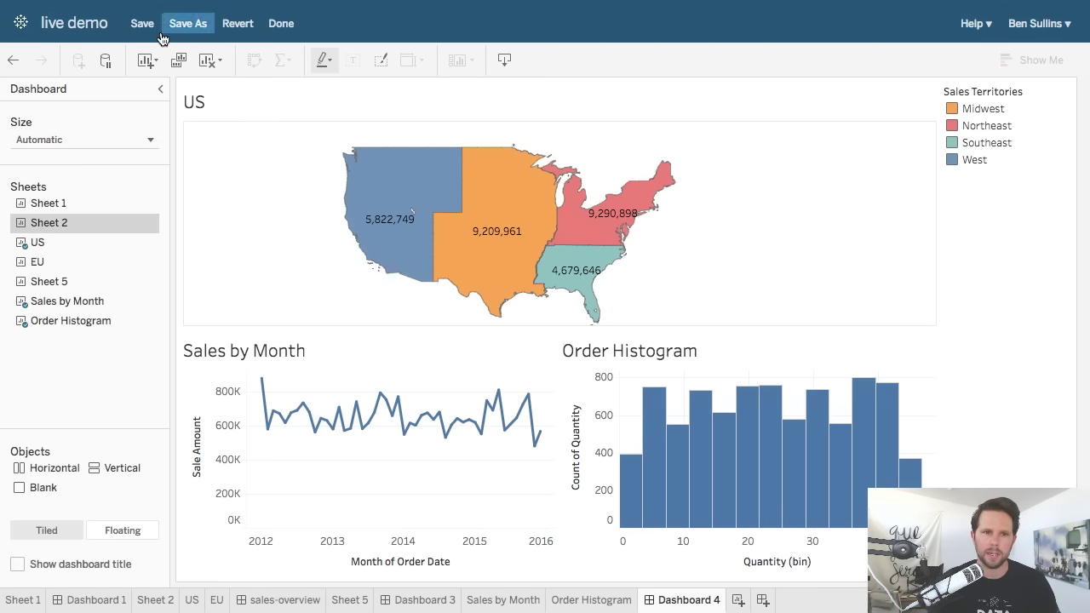
Save the 'live demo' workbook and exit web edit mode with Done.
left_click(128, 24)
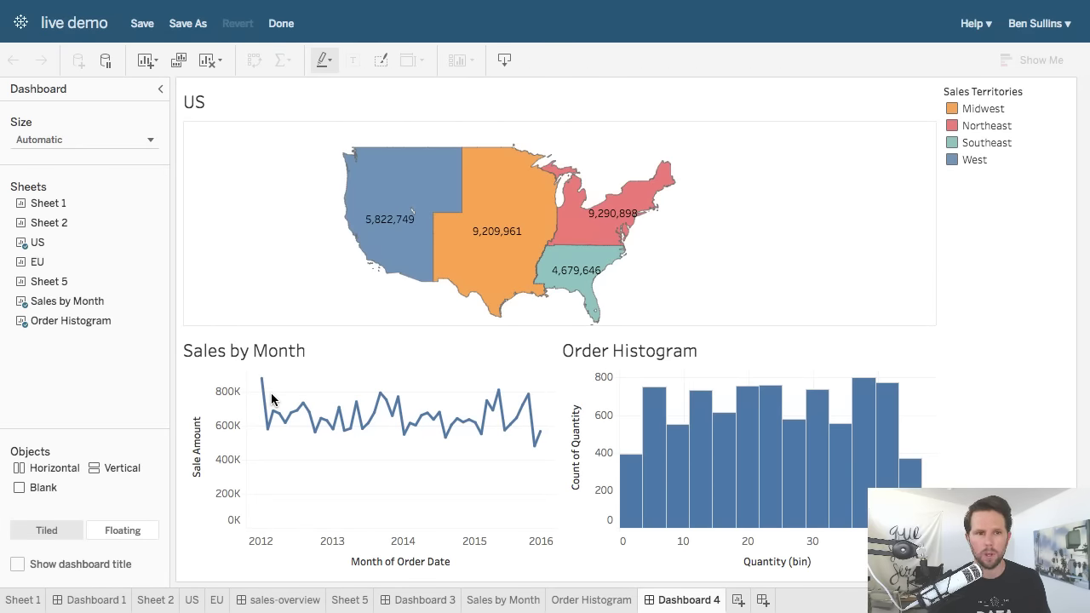
left_click(282, 24)
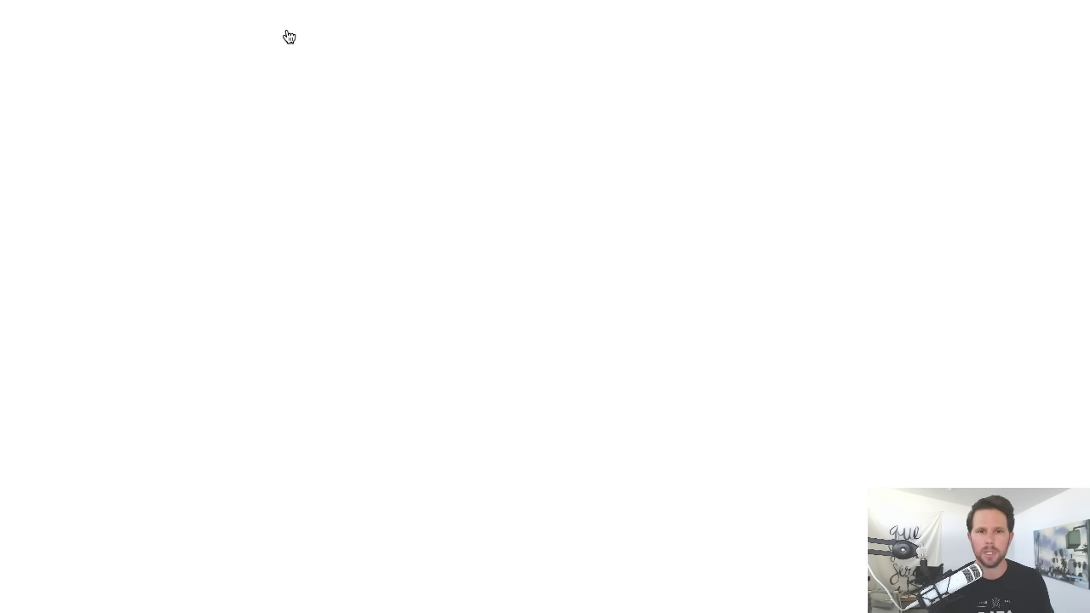